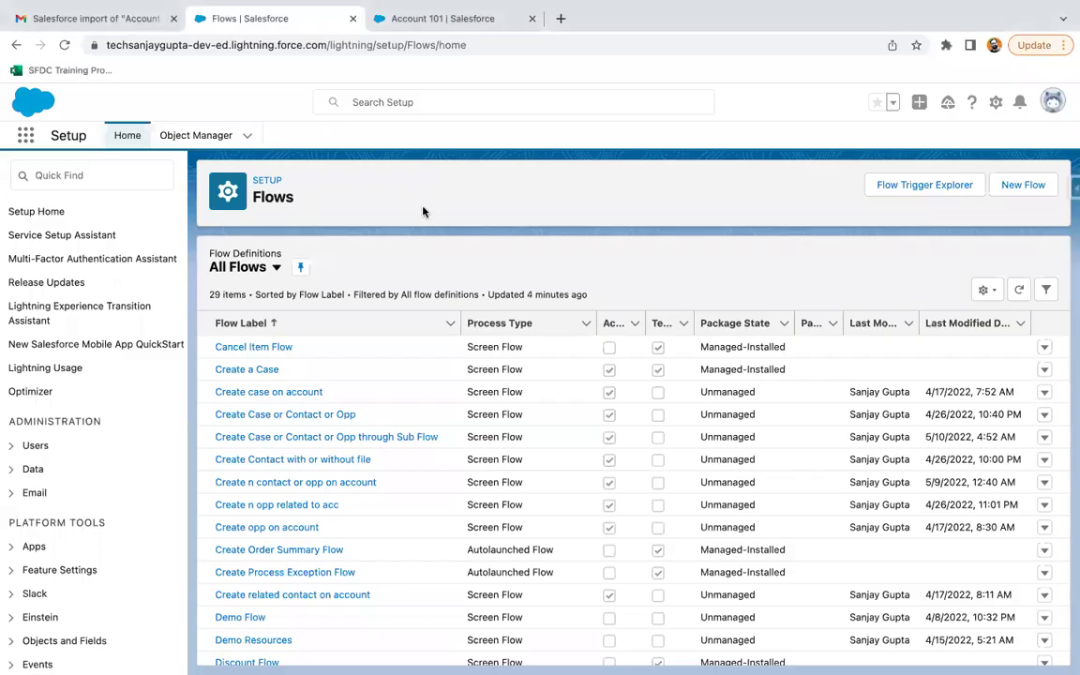
# Step: Create a new screen flow with the Auto-Layout canvas
pyautogui.click(1021, 187)
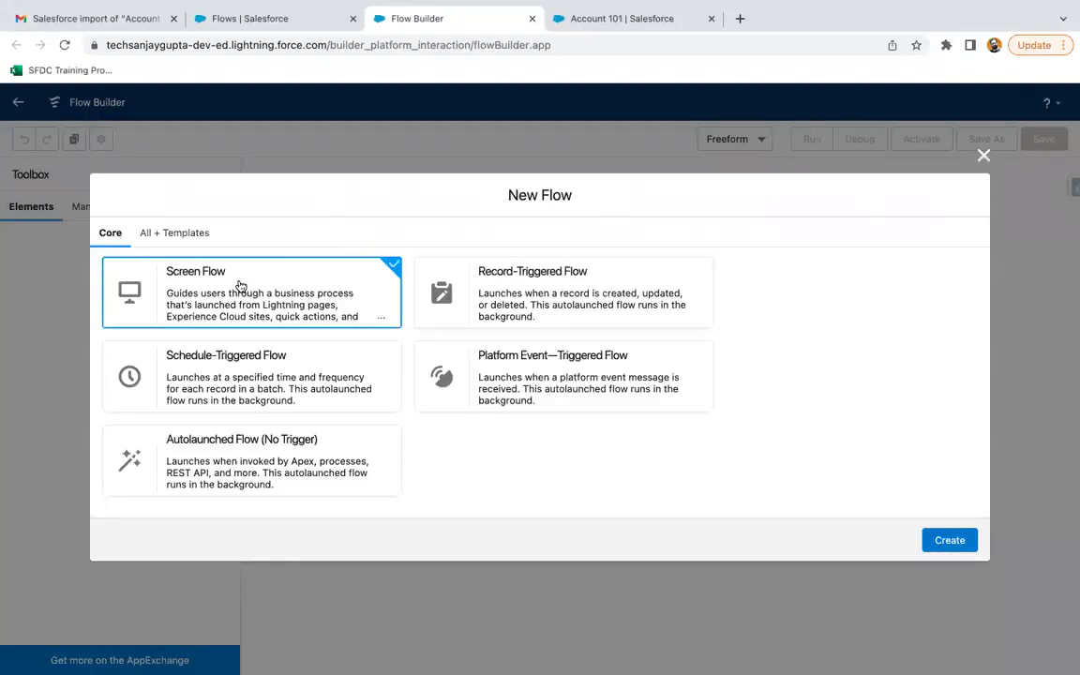
pyautogui.click(962, 542)
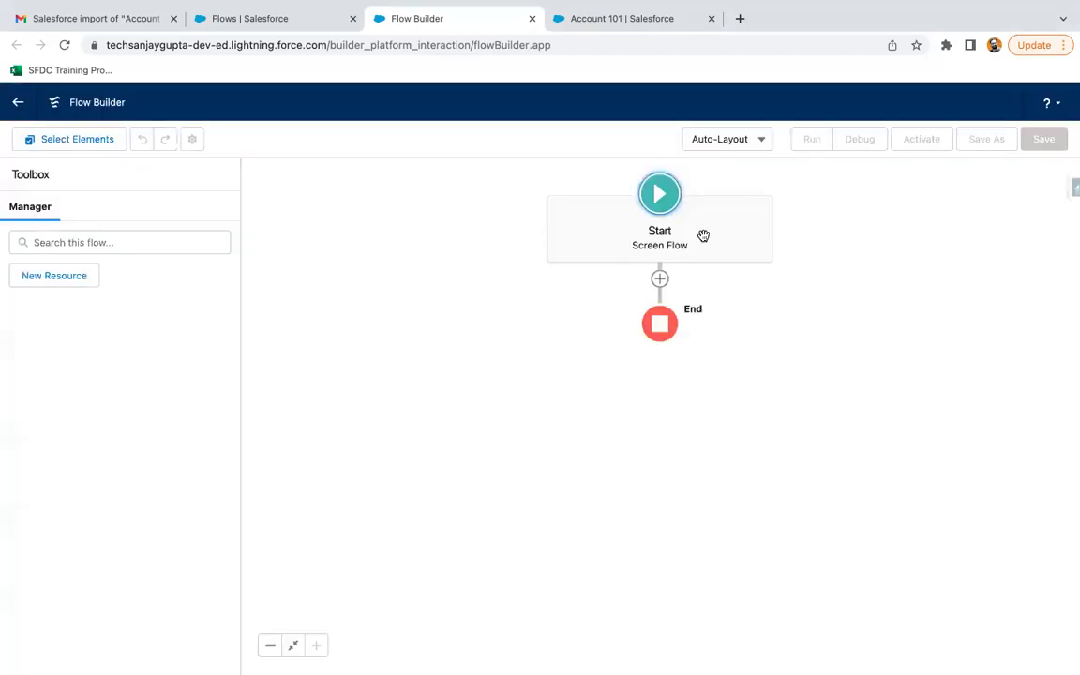
pyautogui.moveTo(704, 233); pyautogui.dragTo(547, 239)
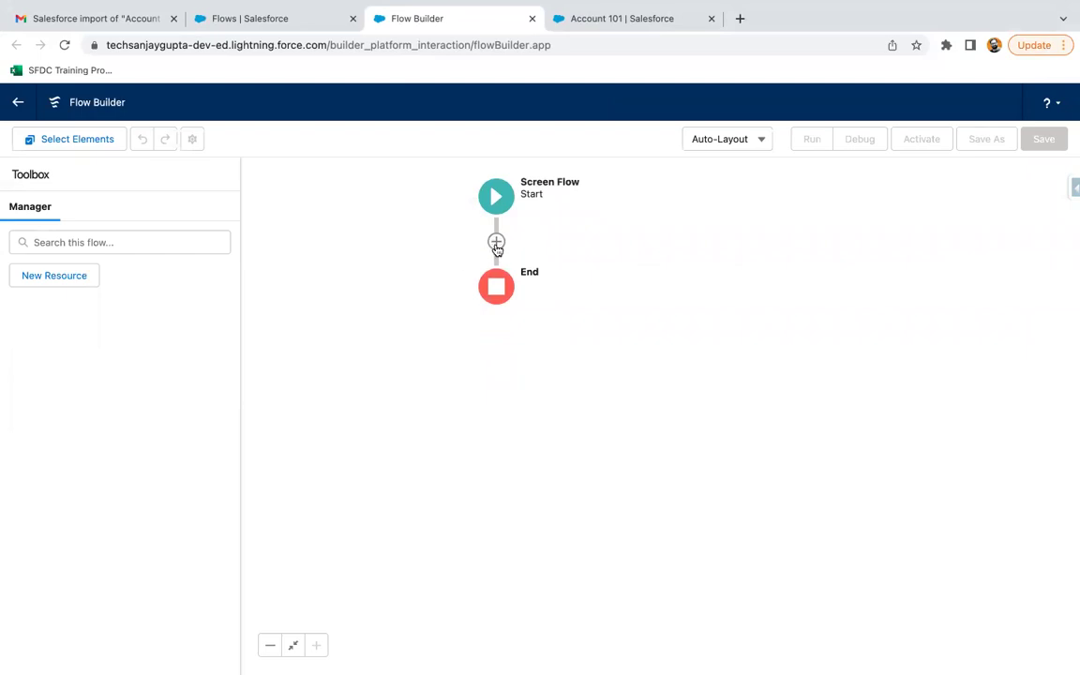
# Step: Create a Text variable resource named recordId and make it available for input
pyautogui.click(83, 279)
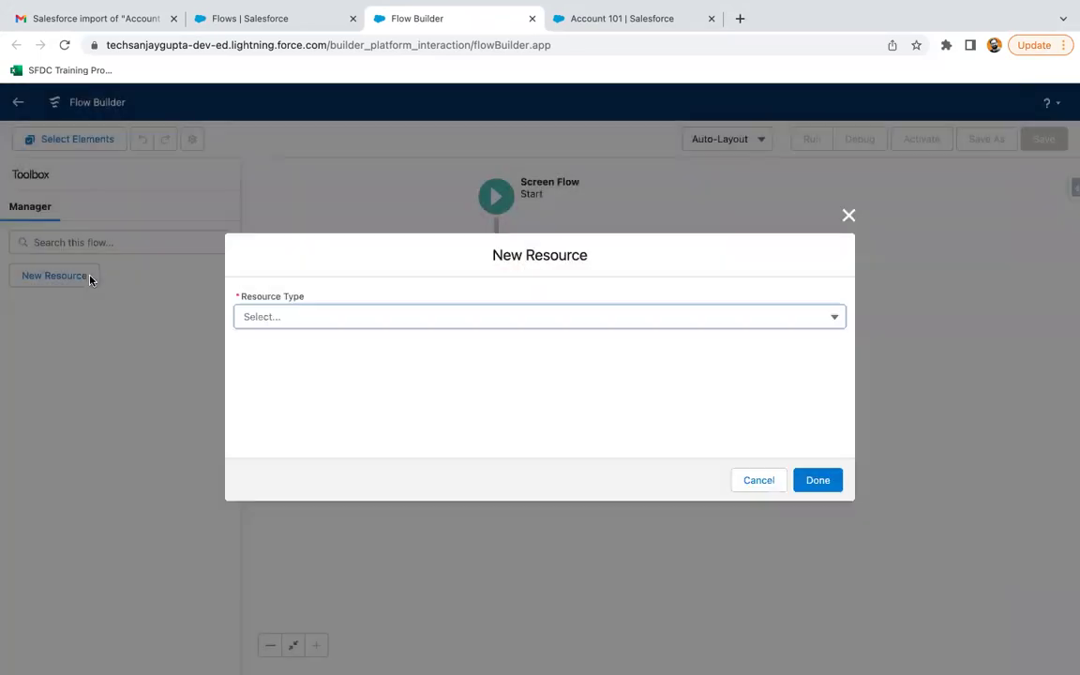
pyautogui.click(256, 319)
pyautogui.click(288, 346)
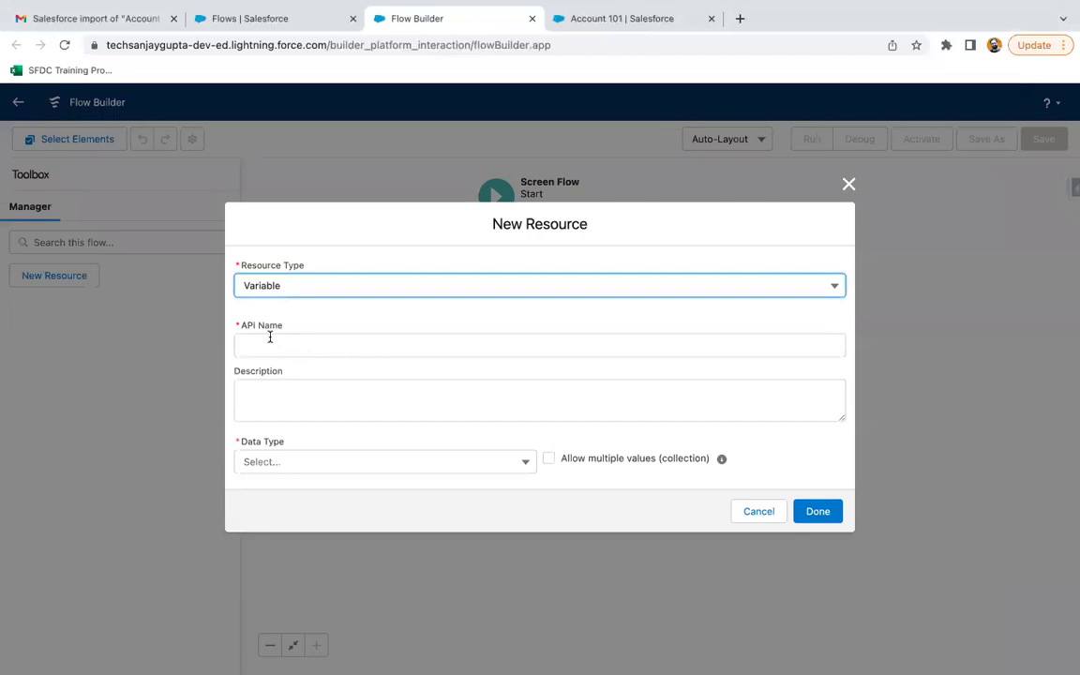
pyautogui.write('recordId')
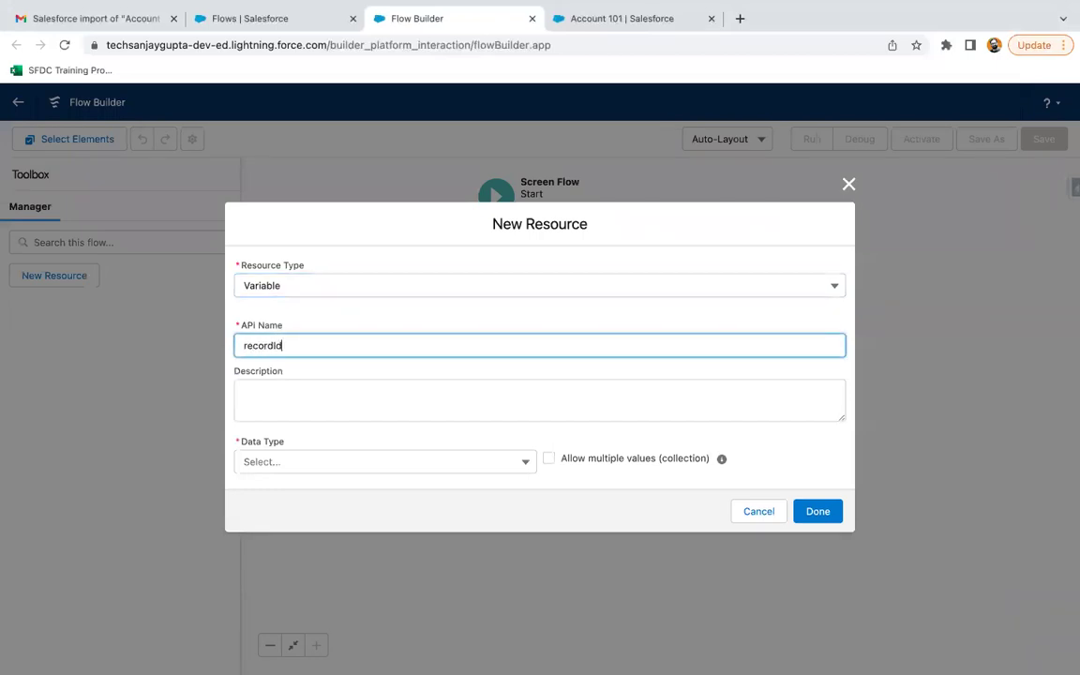
pyautogui.click(266, 459)
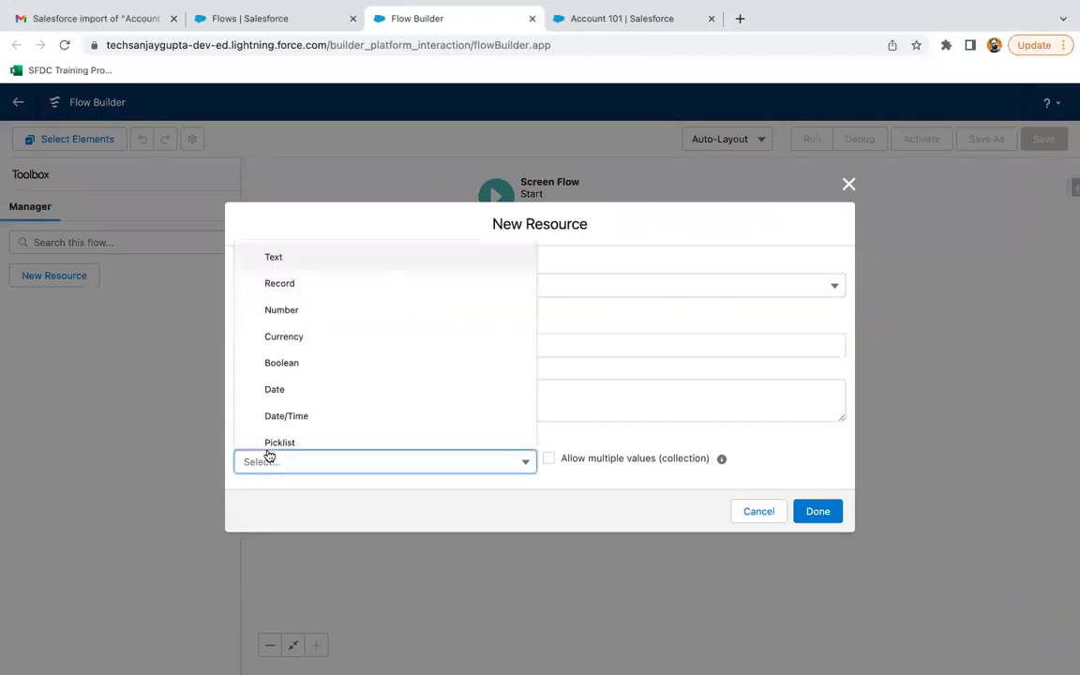
pyautogui.click(300, 261)
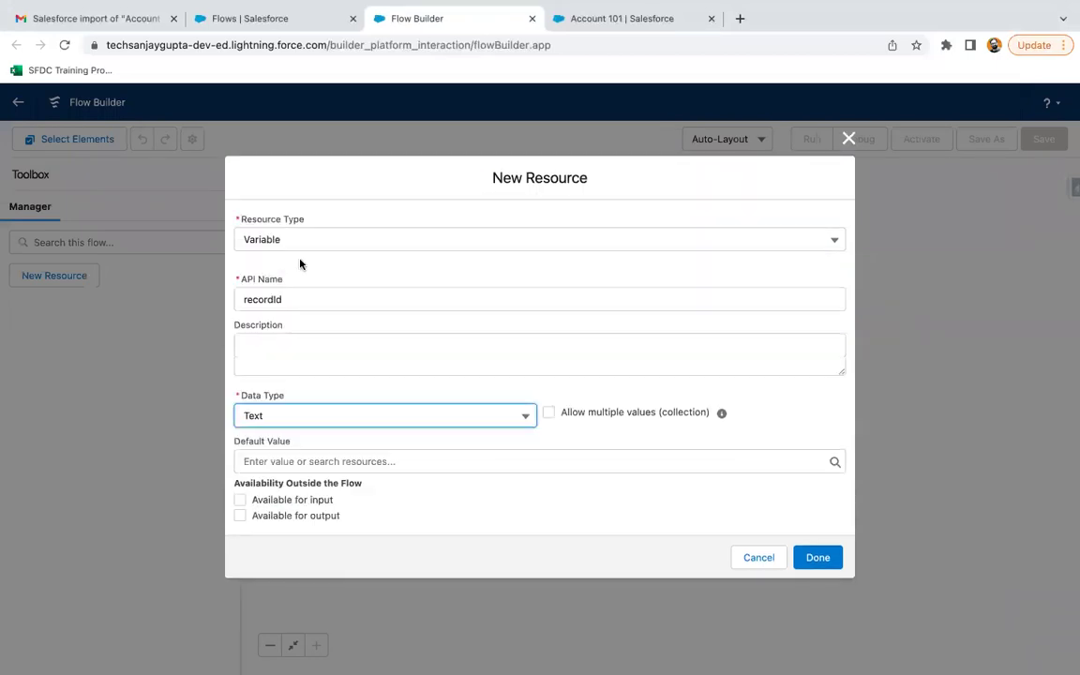
pyautogui.click(240, 500)
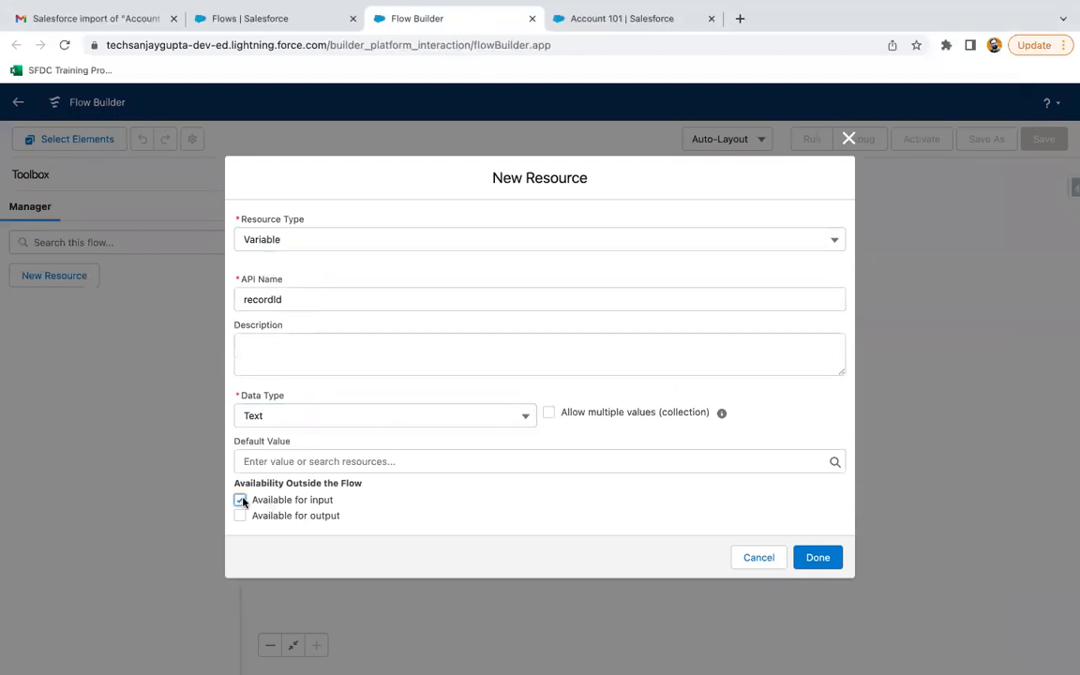
pyautogui.click(818, 558)
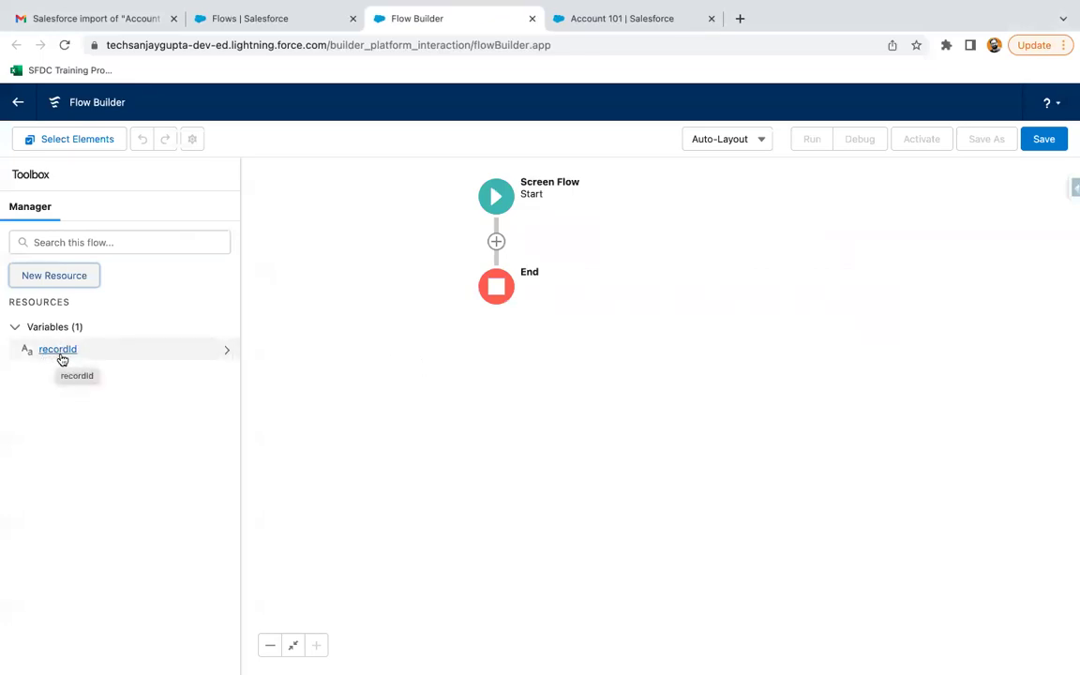
pyautogui.click(337, 335)
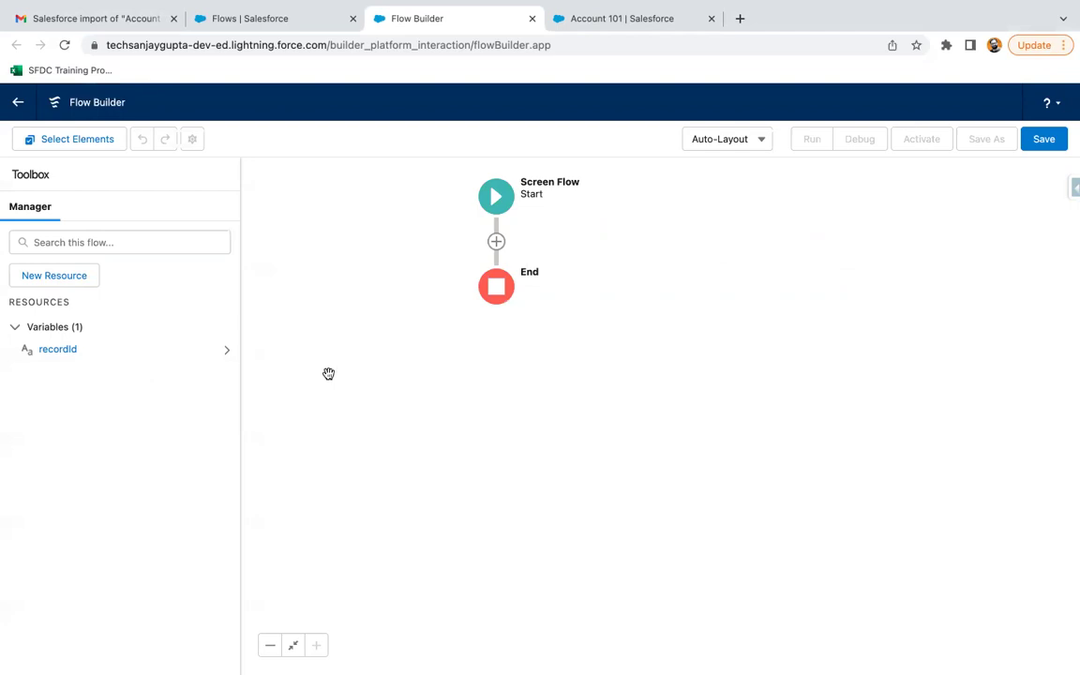
# Step: Add a Get Records element after the start, labelled Get Account, that retrieves the Account object
pyautogui.click(497, 242)
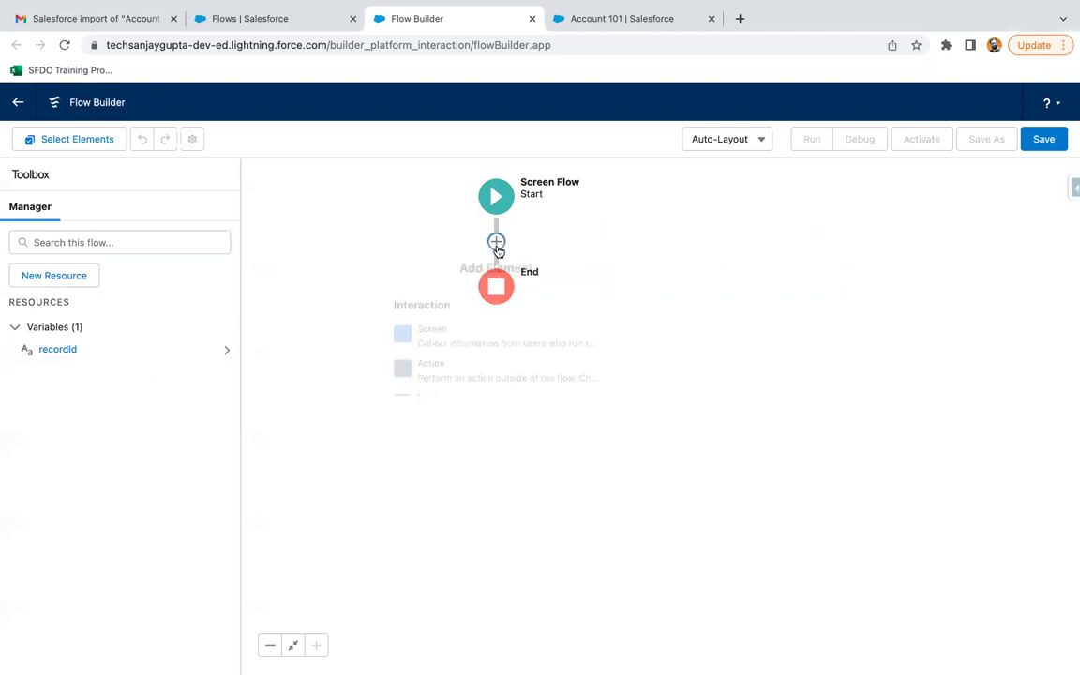
pyautogui.scroll(-10, 441, 448)
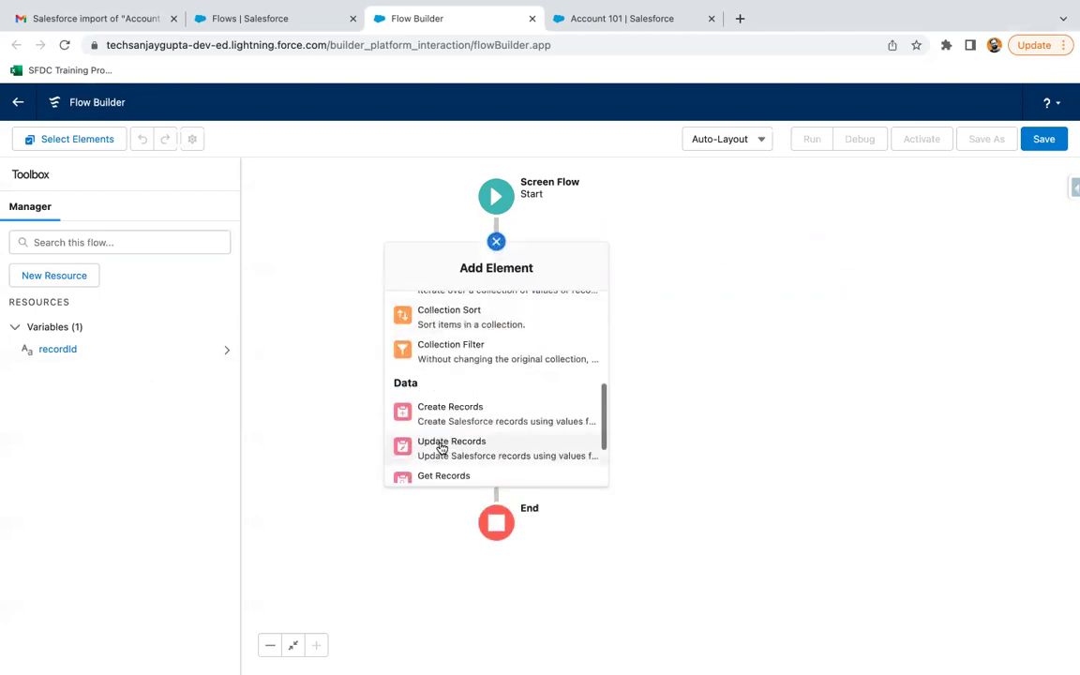
pyautogui.click(472, 403)
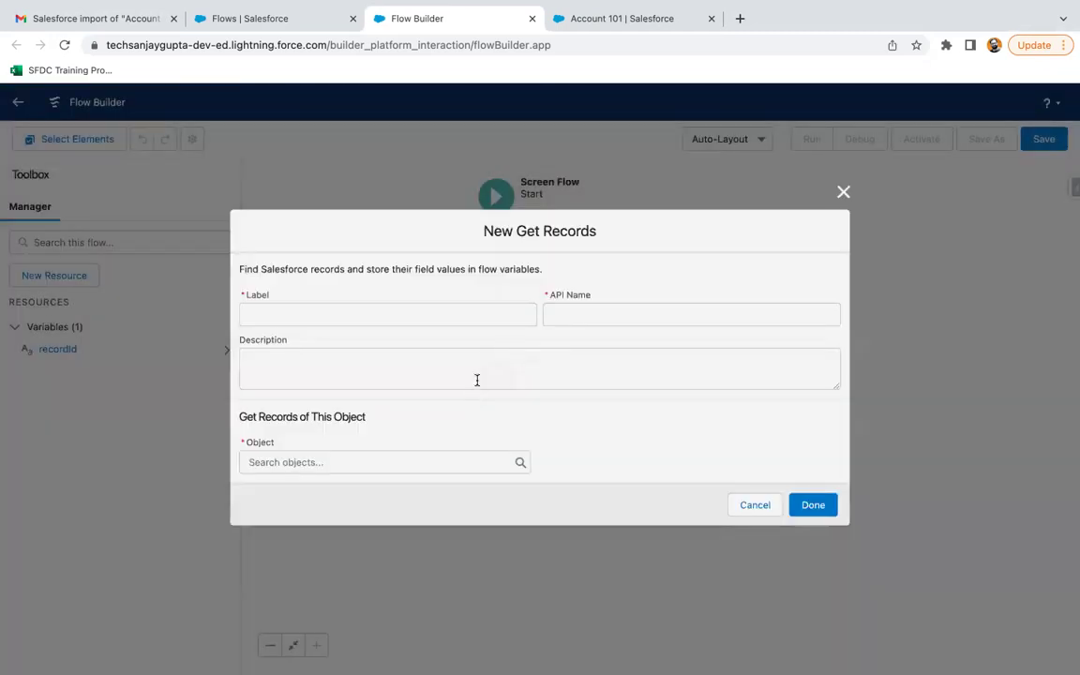
pyautogui.write('Get Account')
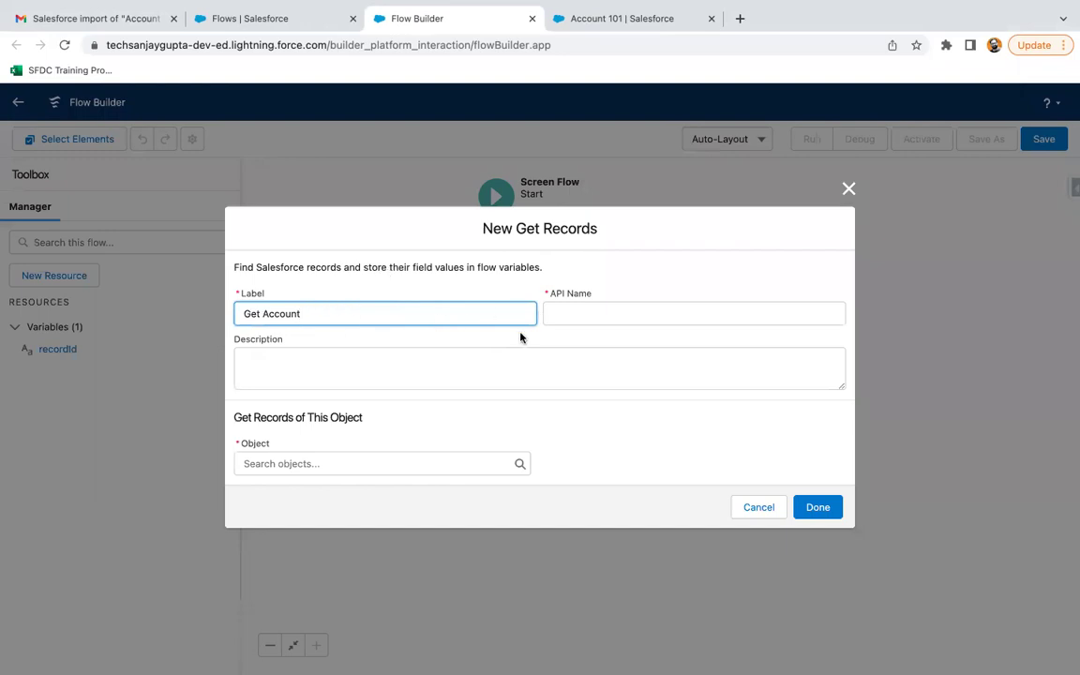
pyautogui.click(293, 459)
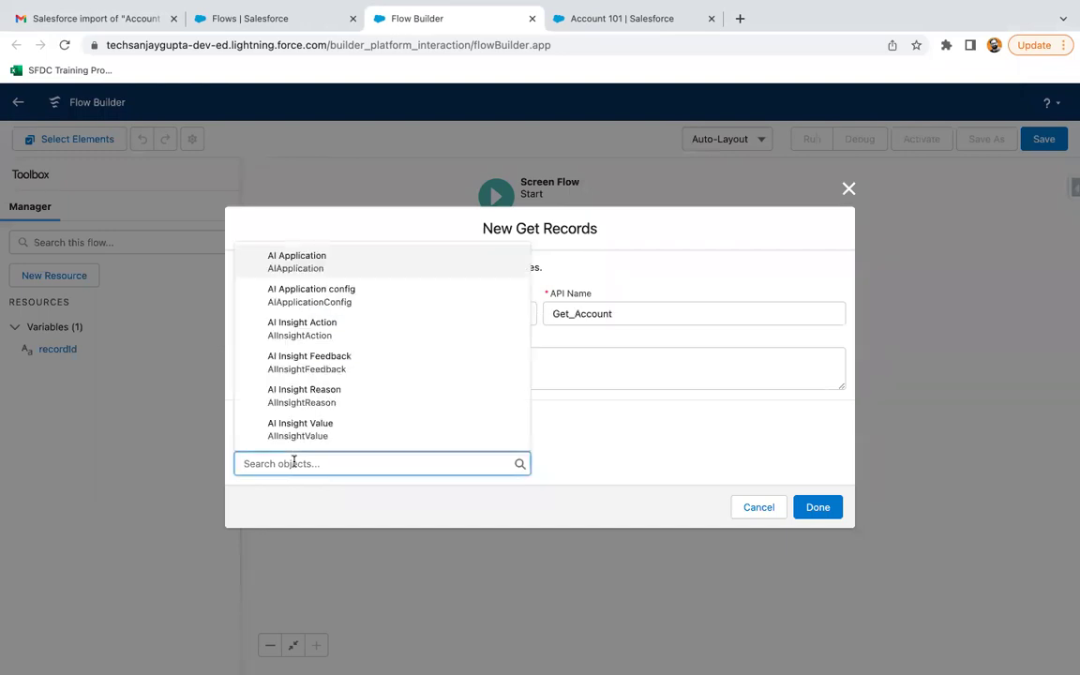
pyautogui.write('Account')
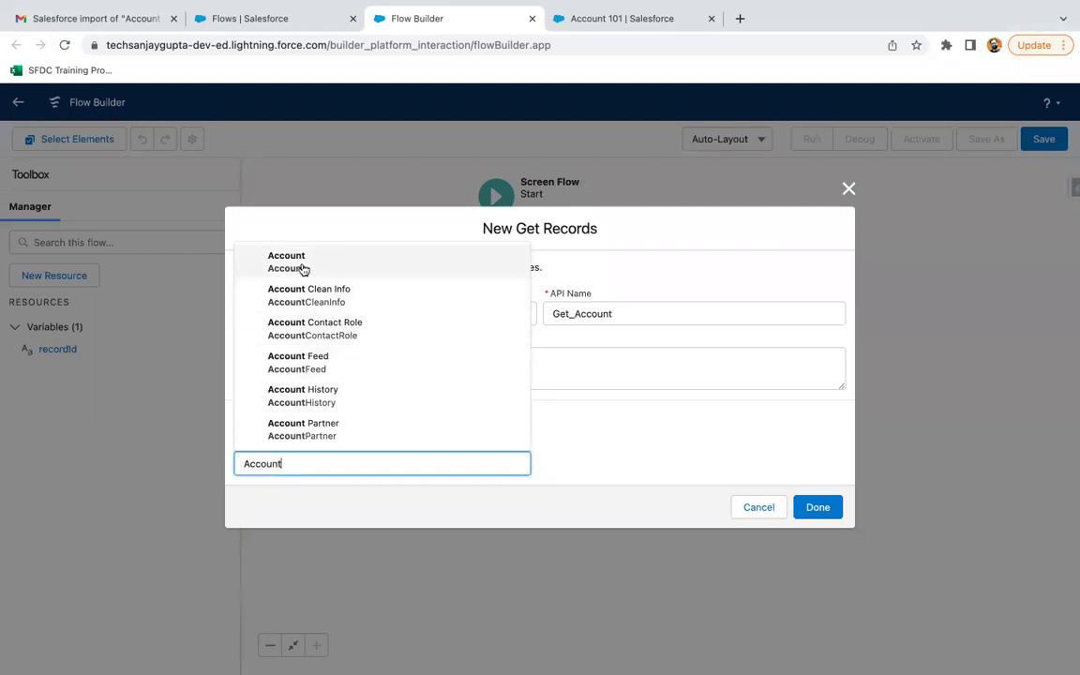
pyautogui.click(303, 270)
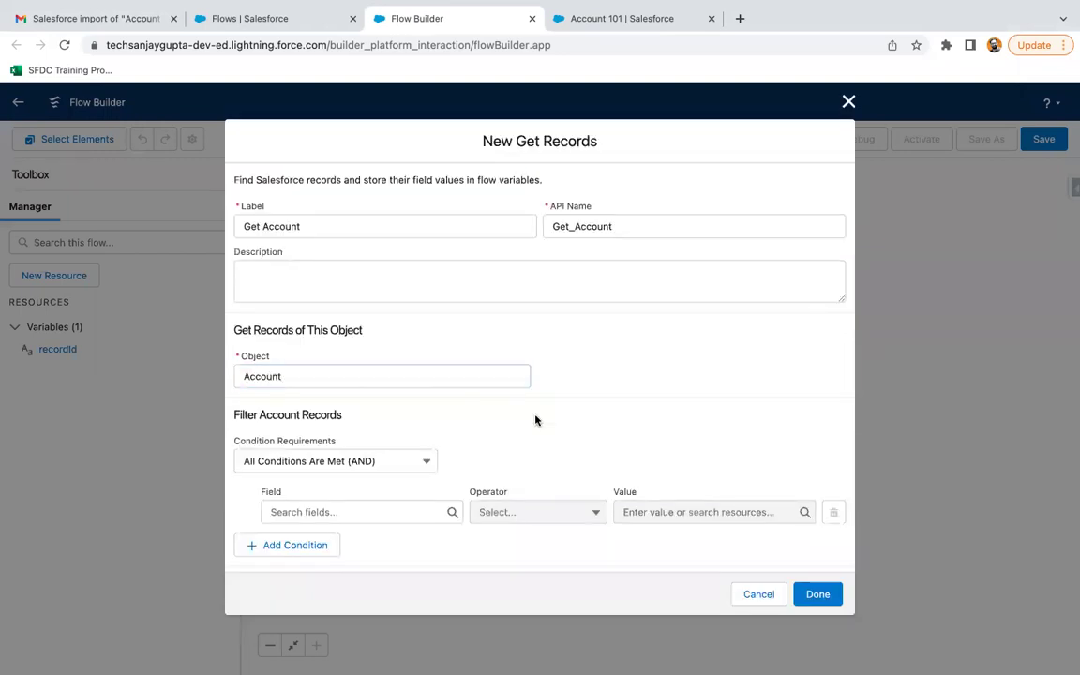
# Step: Filter the Get Account records by Id Equals the recordId variable and finish the element
pyautogui.scroll(-1, 536, 420)
pyautogui.scroll(-3, 484, 415)
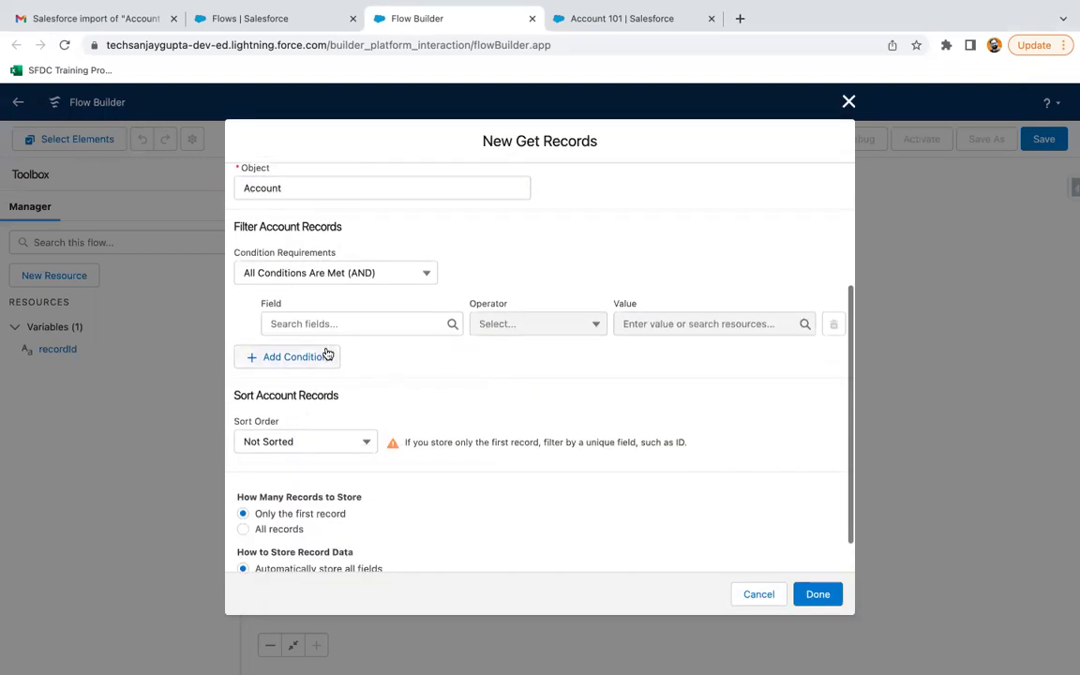
pyautogui.click(320, 323)
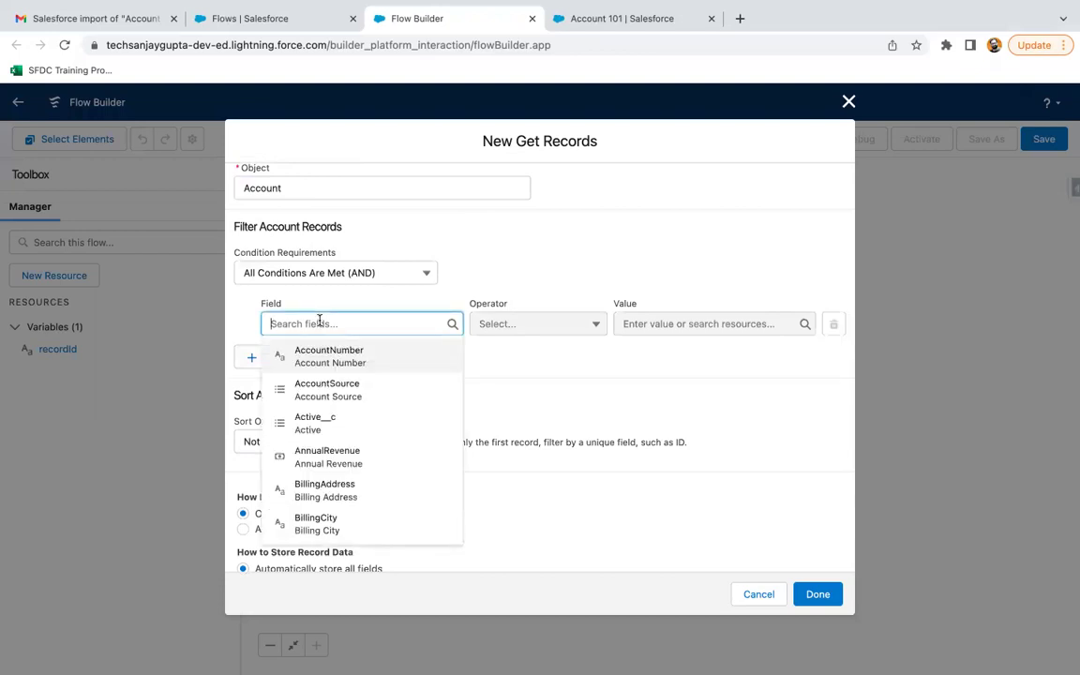
pyautogui.write('id')
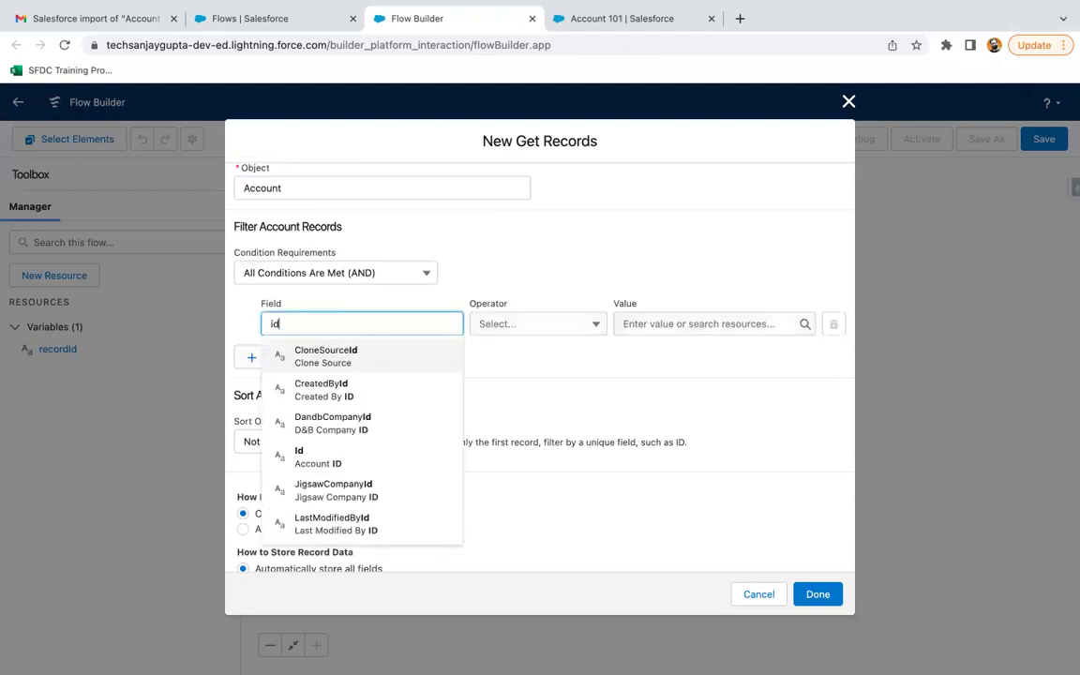
pyautogui.click(312, 452)
pyautogui.click(696, 319)
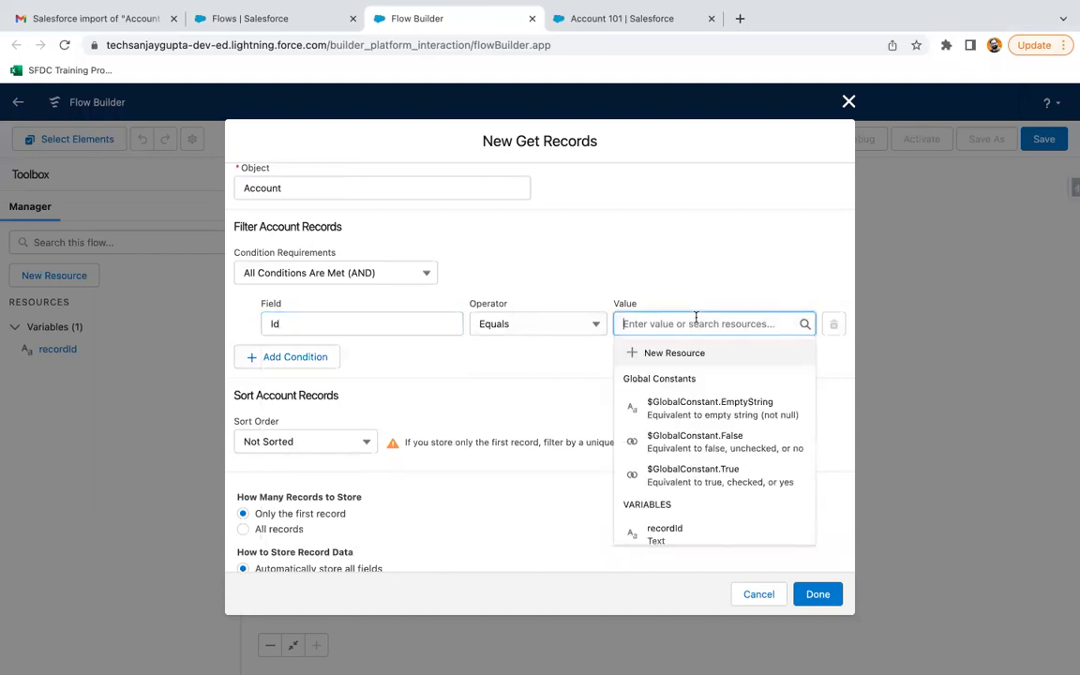
pyautogui.write('record')
pyautogui.click(687, 387)
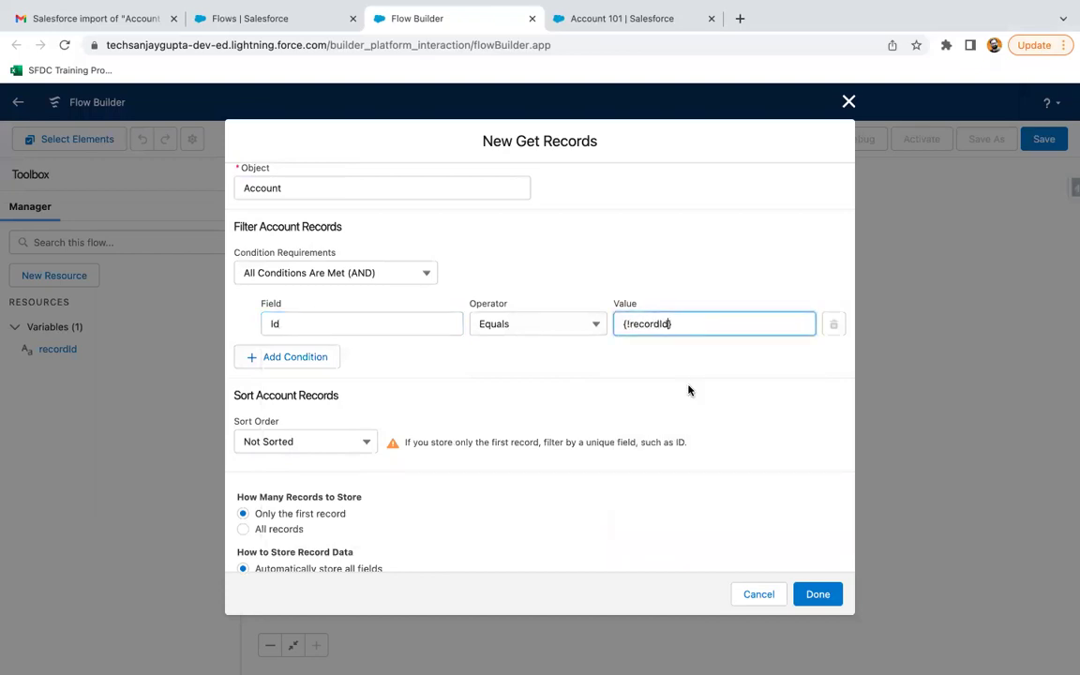
pyautogui.scroll(-1, 569, 369)
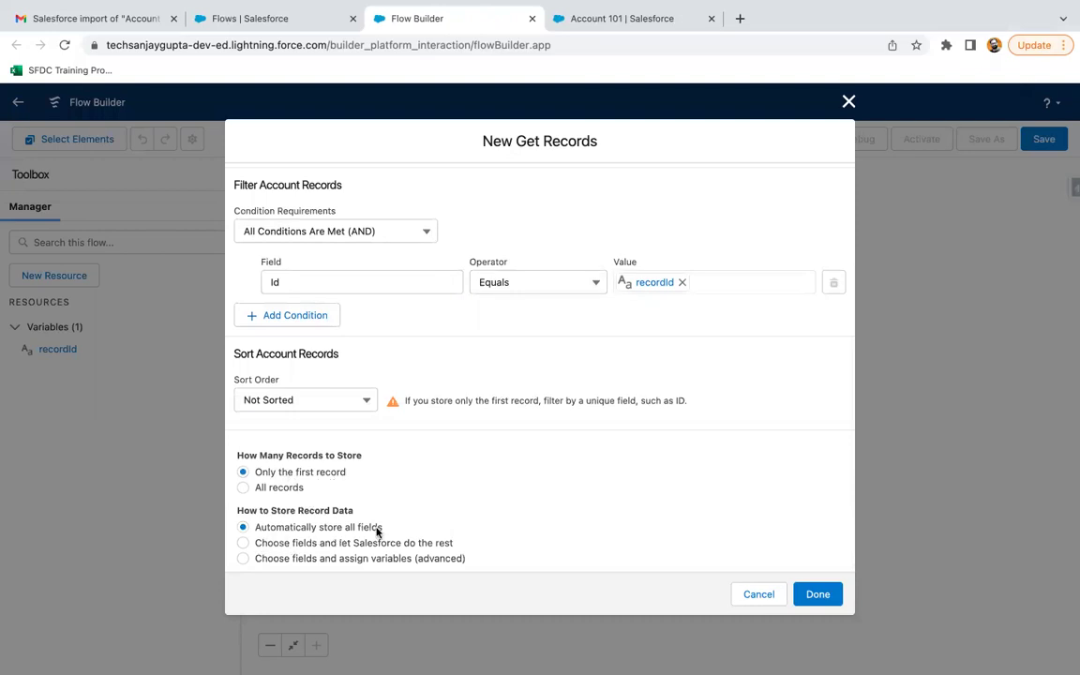
pyautogui.scroll(5, 485, 476)
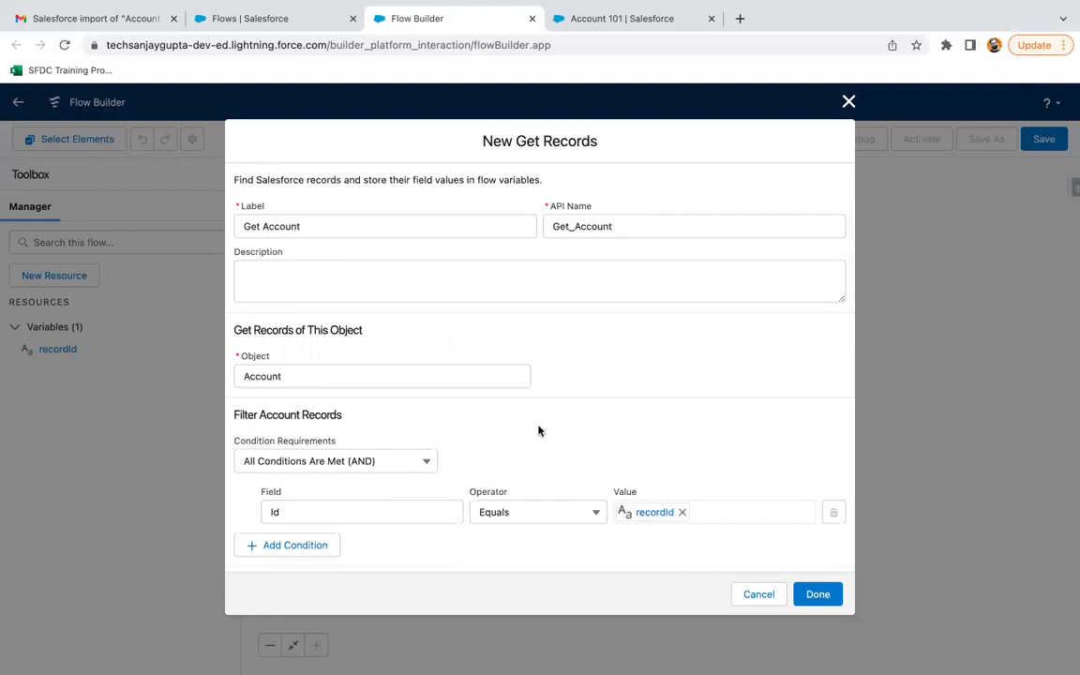
pyautogui.click(817, 594)
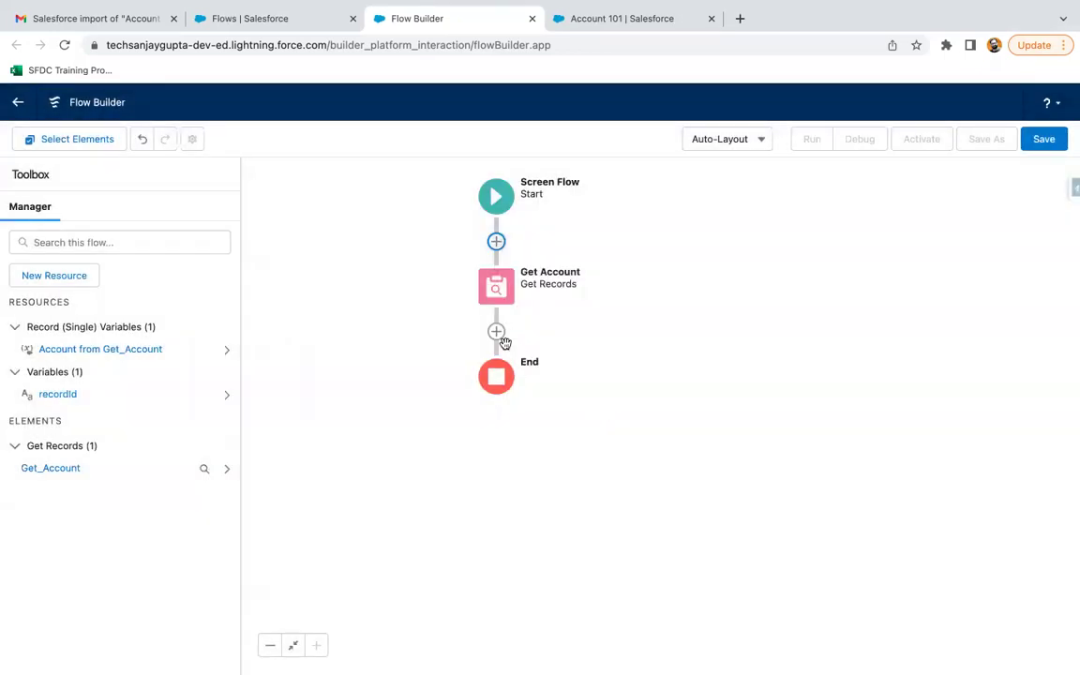
# Step: Add a Screen element after Get Account and label it Destination Account
pyautogui.click(496, 332)
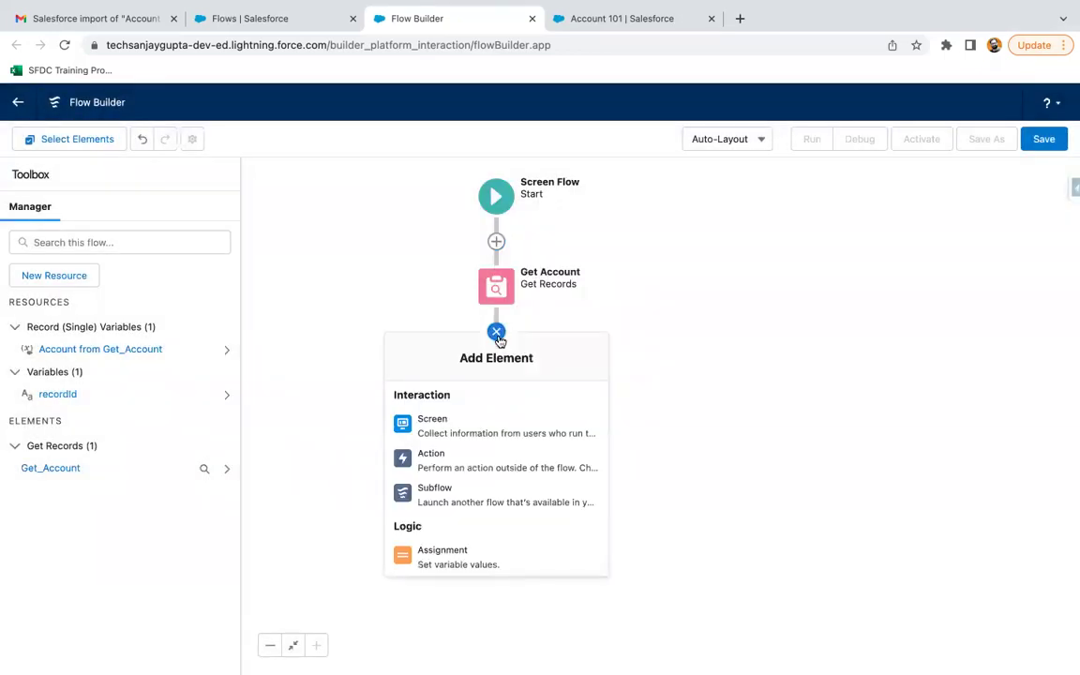
pyautogui.click(471, 435)
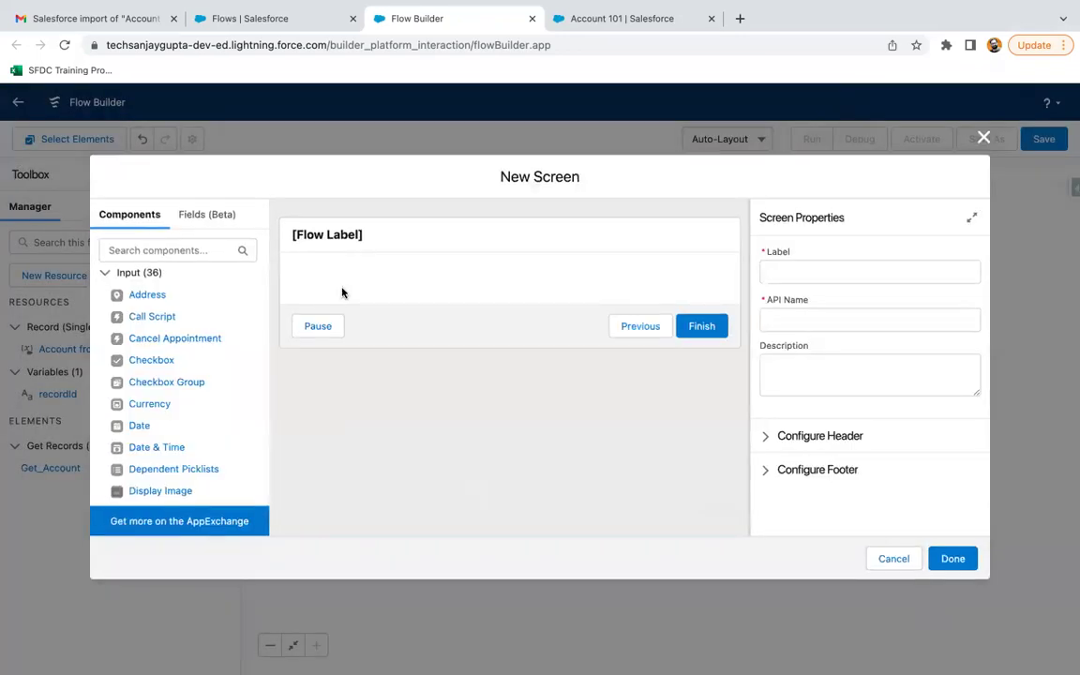
pyautogui.click(769, 269)
pyautogui.write('D')
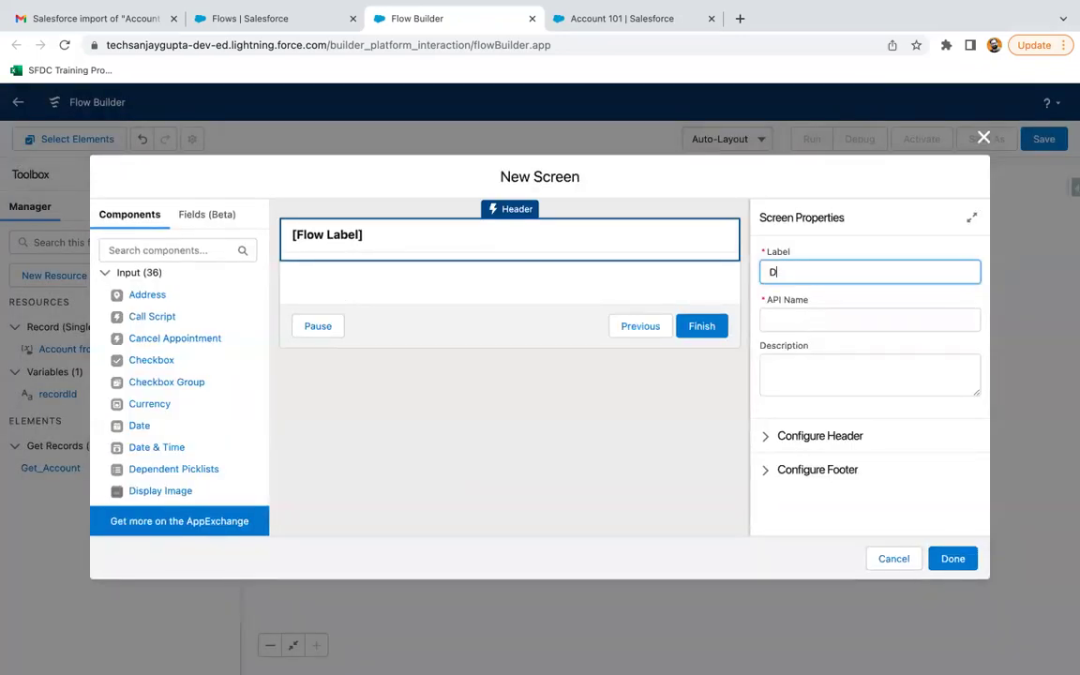
pyautogui.write('estinoation Account')
pyautogui.click(803, 320)
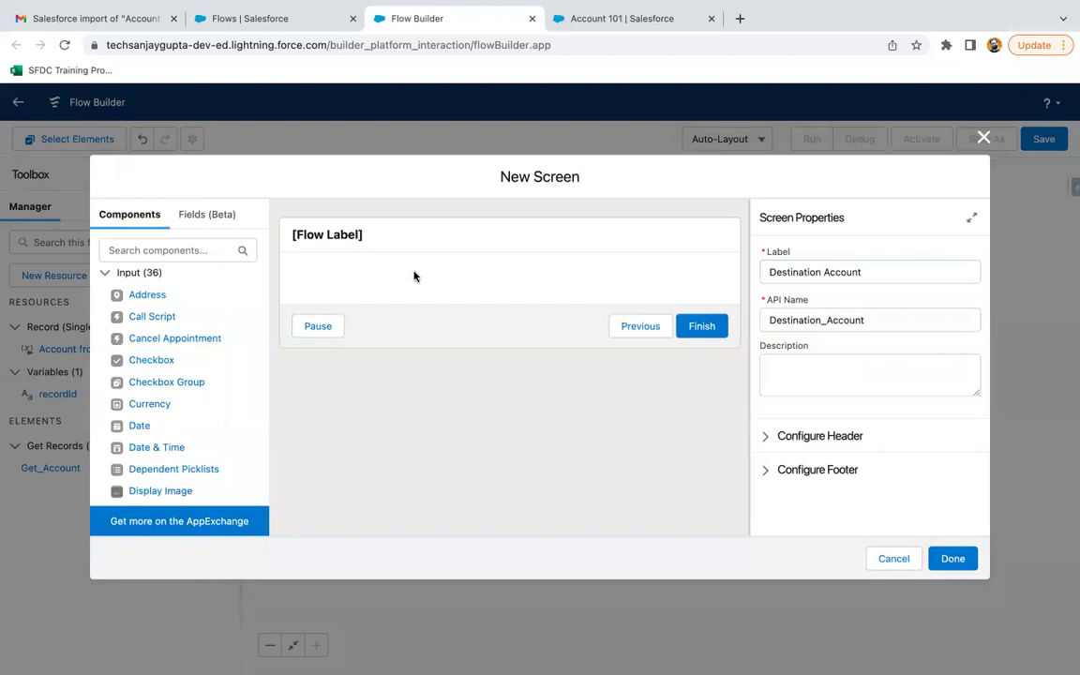
# Step: Place a Picklist component on the screen and label it Select Destination Account
pyautogui.click(193, 251)
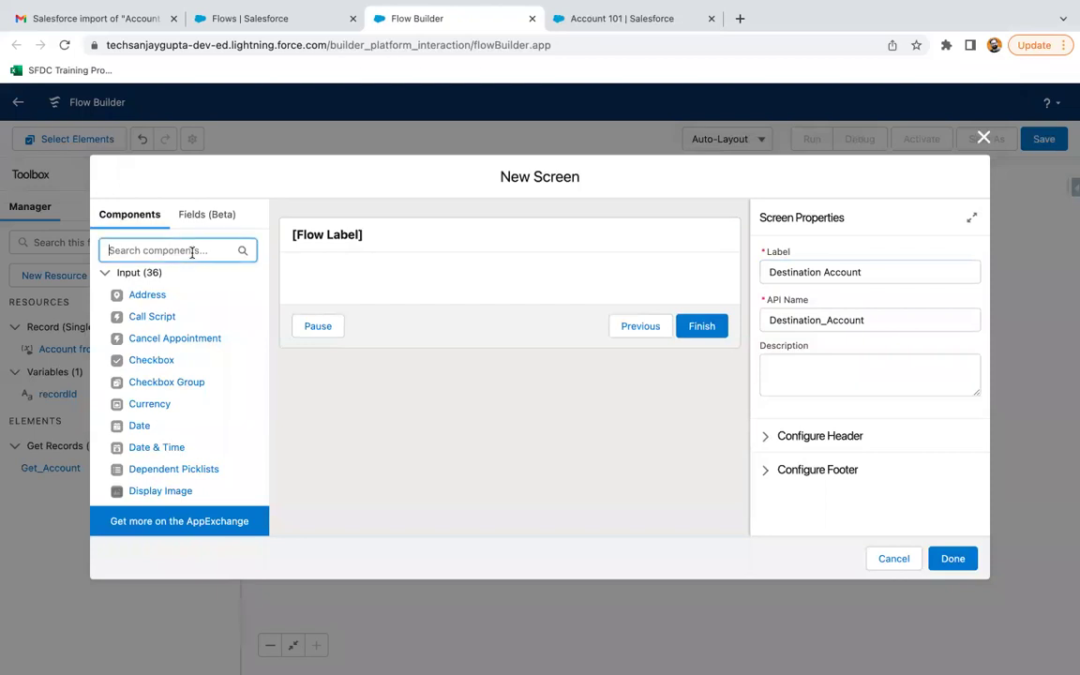
pyautogui.write('pick')
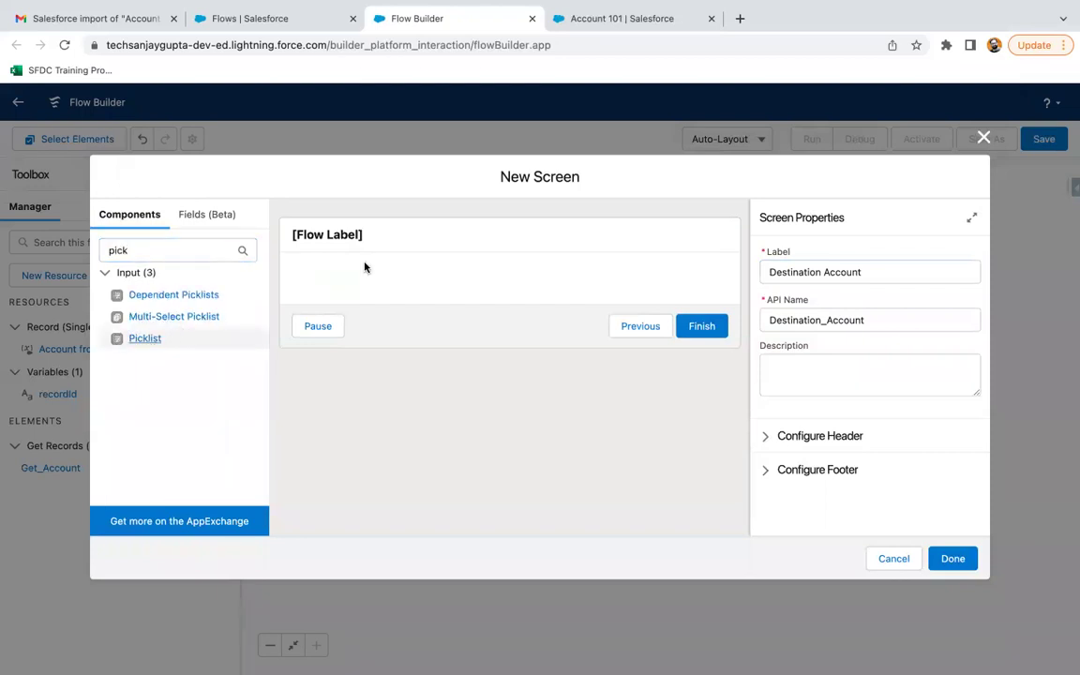
pyautogui.moveTo(365, 268); pyautogui.dragTo(361, 298)
pyautogui.click(775, 272)
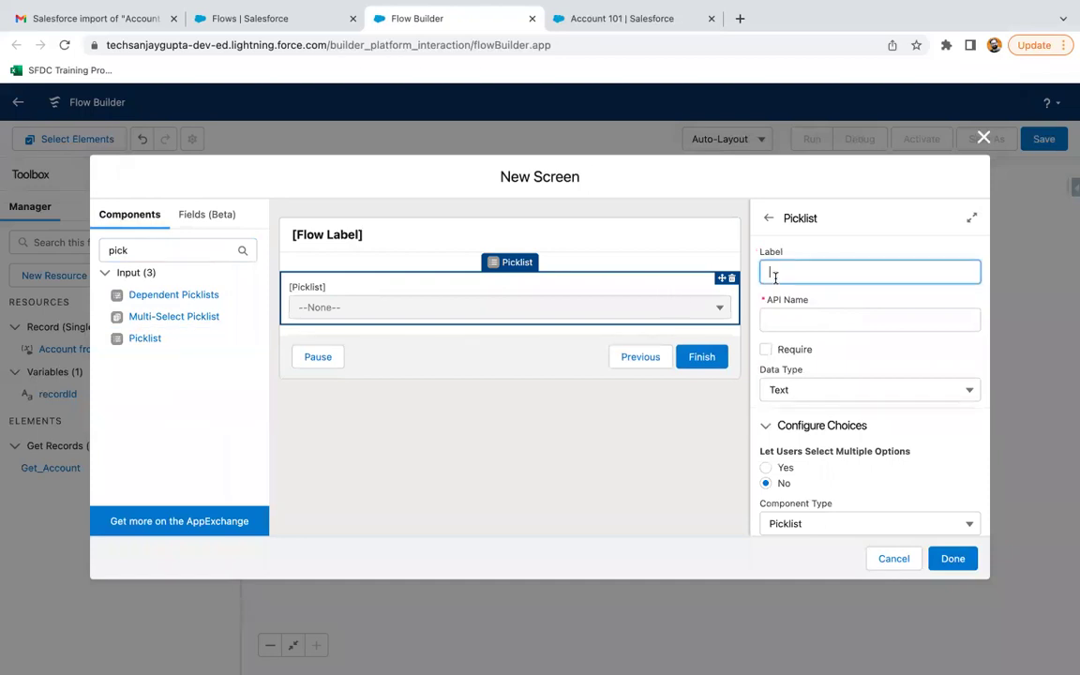
pyautogui.write('Select De')
pyautogui.write('tination Ac')
pyautogui.press('BackSpace')
pyautogui.press('BackSpace')
pyautogui.press('BackSpace')
pyautogui.press('BackSpace')
pyautogui.press('BackSpace')
pyautogui.press('BackSpace')
pyautogui.write('iantion A')
pyautogui.press('BackSpace')
pyautogui.press('BackSpace')
pyautogui.press('BackSpace')
pyautogui.write('nation Account')
pyautogui.click(853, 297)
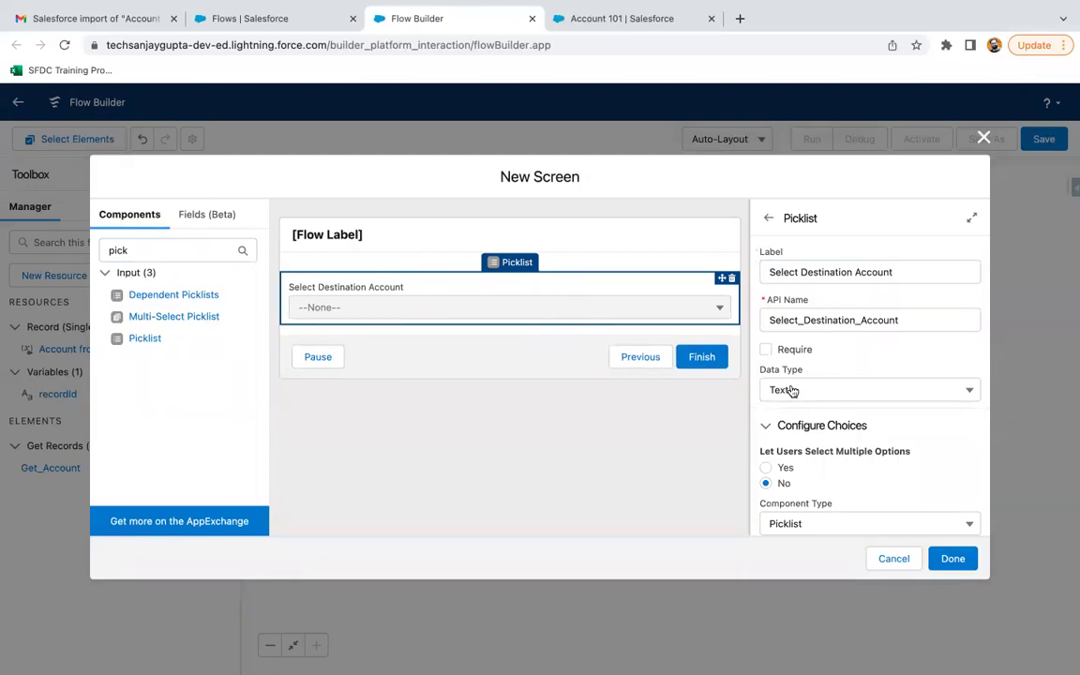
# Step: Create a new choice resource of type Record Choice Set for the Select Destination Account picklist
pyautogui.scroll(-3, 790, 390)
pyautogui.click(799, 427)
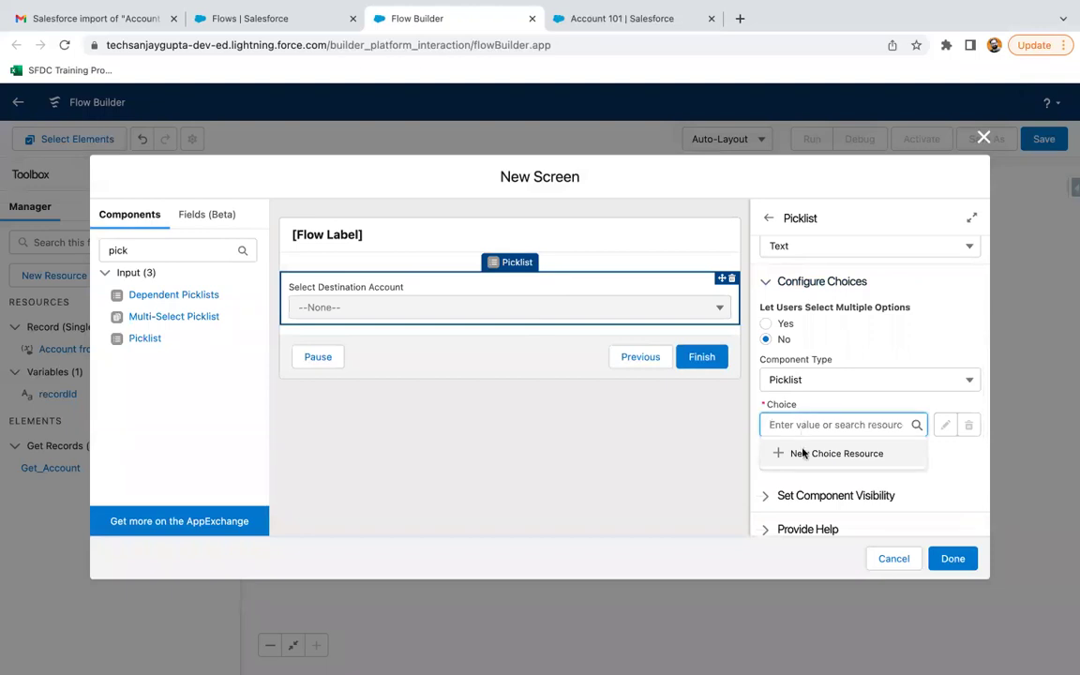
pyautogui.click(805, 455)
pyautogui.click(286, 319)
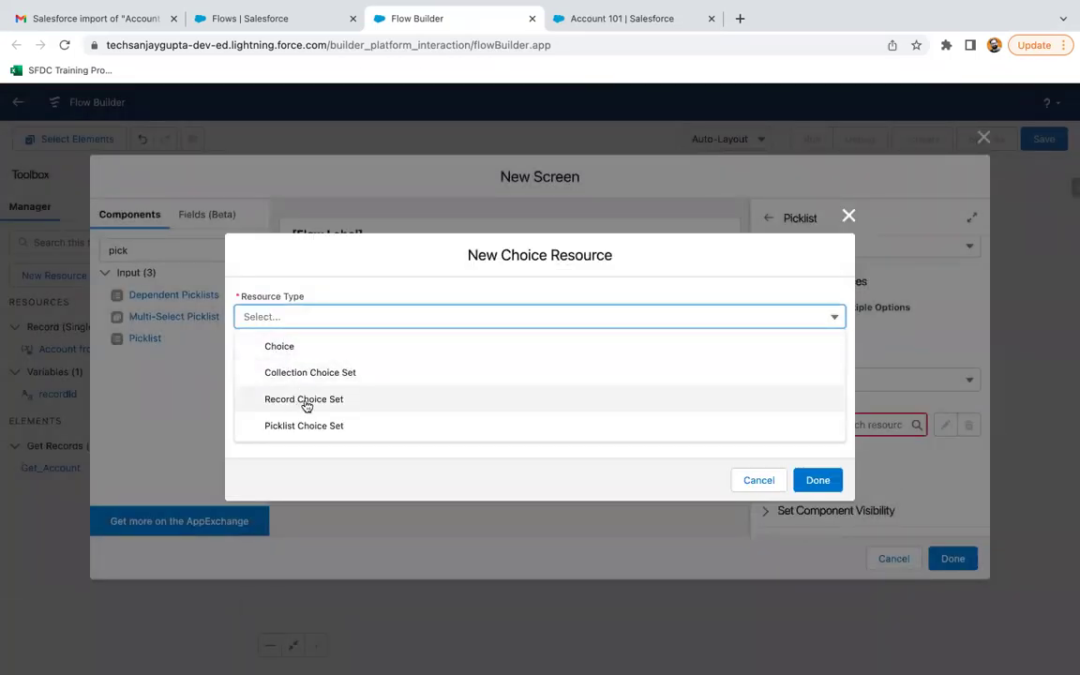
pyautogui.click(306, 405)
# Step: Give the record choice set the API name accList and set its object to Account
pyautogui.click(283, 347)
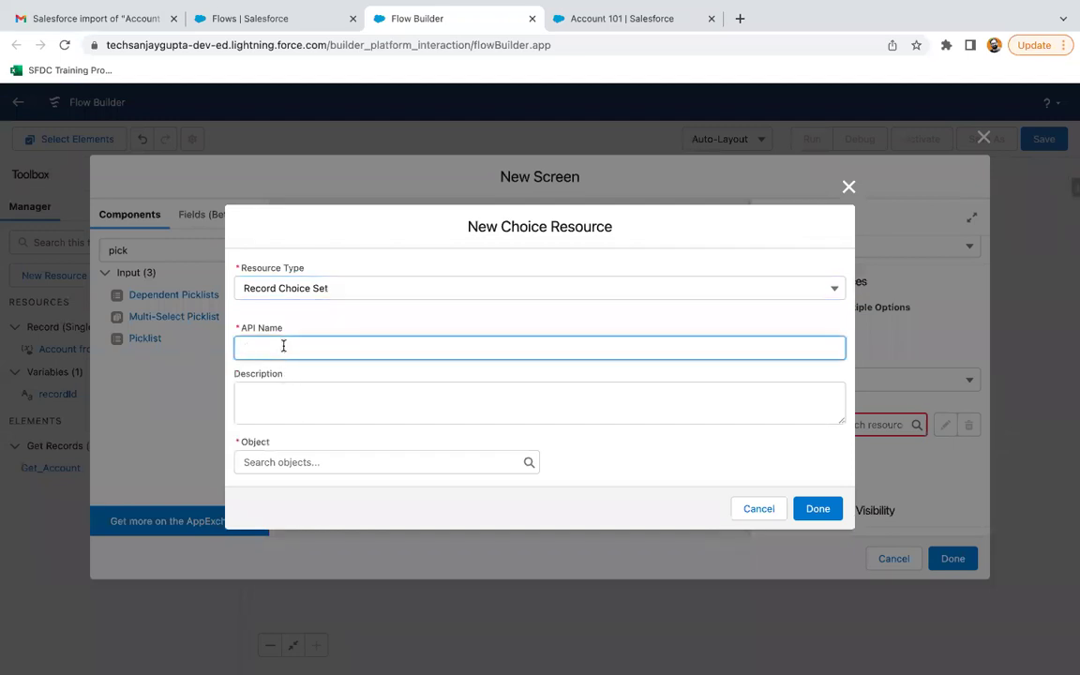
pyautogui.write('accList')
pyautogui.click(248, 462)
pyautogui.write('acc')
pyautogui.click(286, 295)
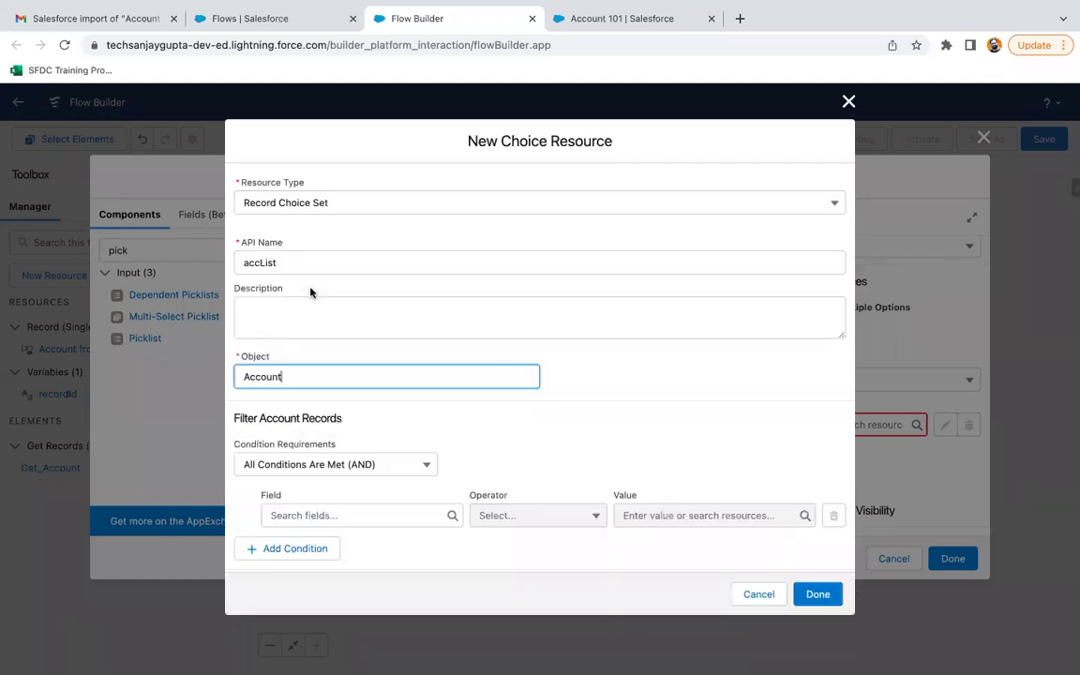
# Step: Filter the choice set's Account records with the condition Active__c Equals Yes
pyautogui.scroll(-5, 469, 394)
pyautogui.scroll(5, 448, 355)
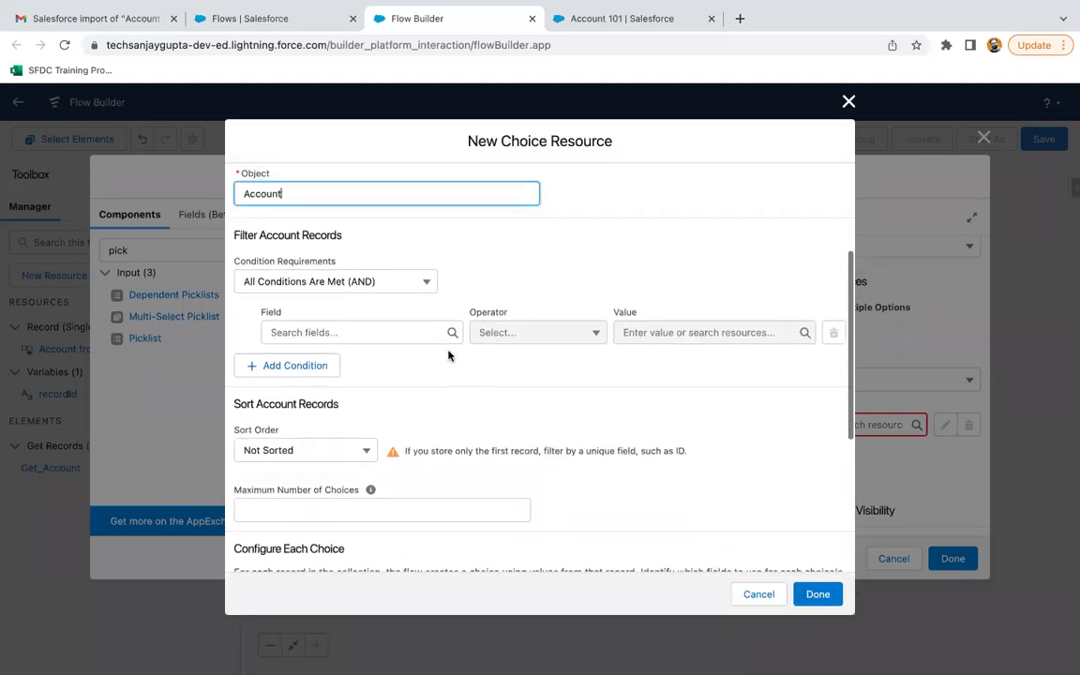
pyautogui.click(347, 361)
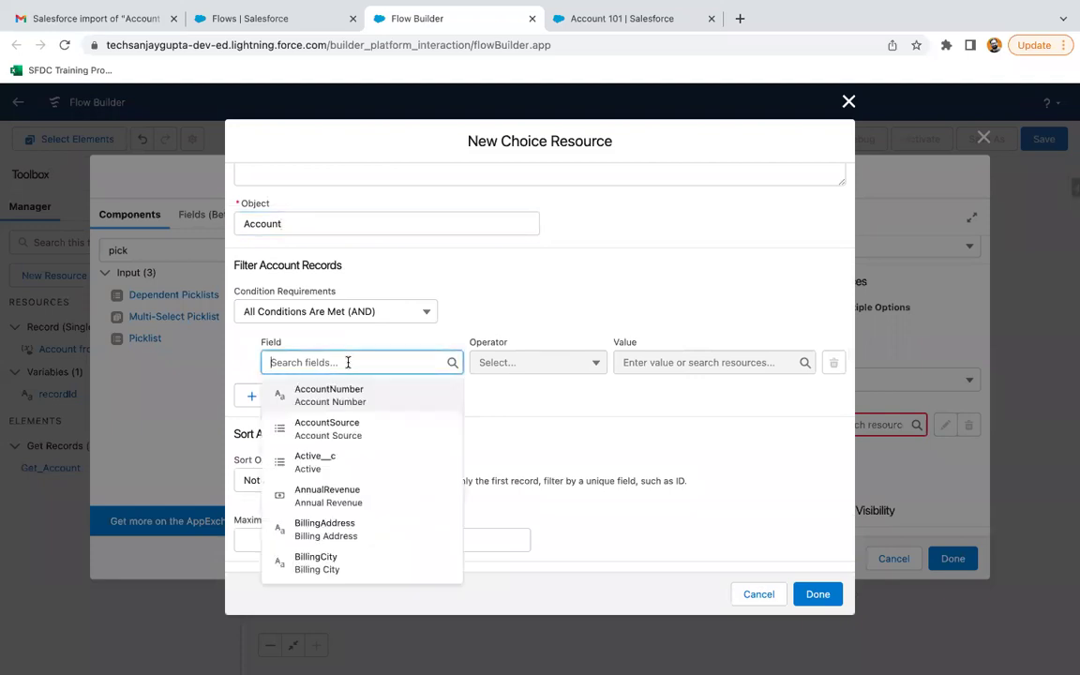
pyautogui.write('active')
pyautogui.click(340, 397)
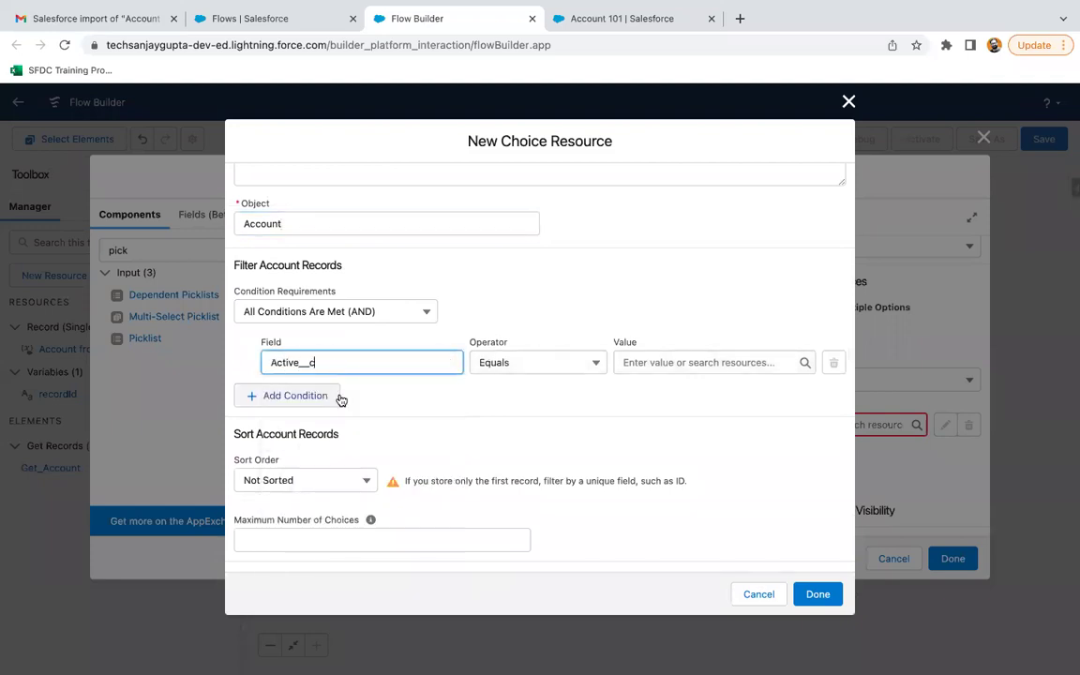
pyautogui.click(661, 356)
pyautogui.write('yes')
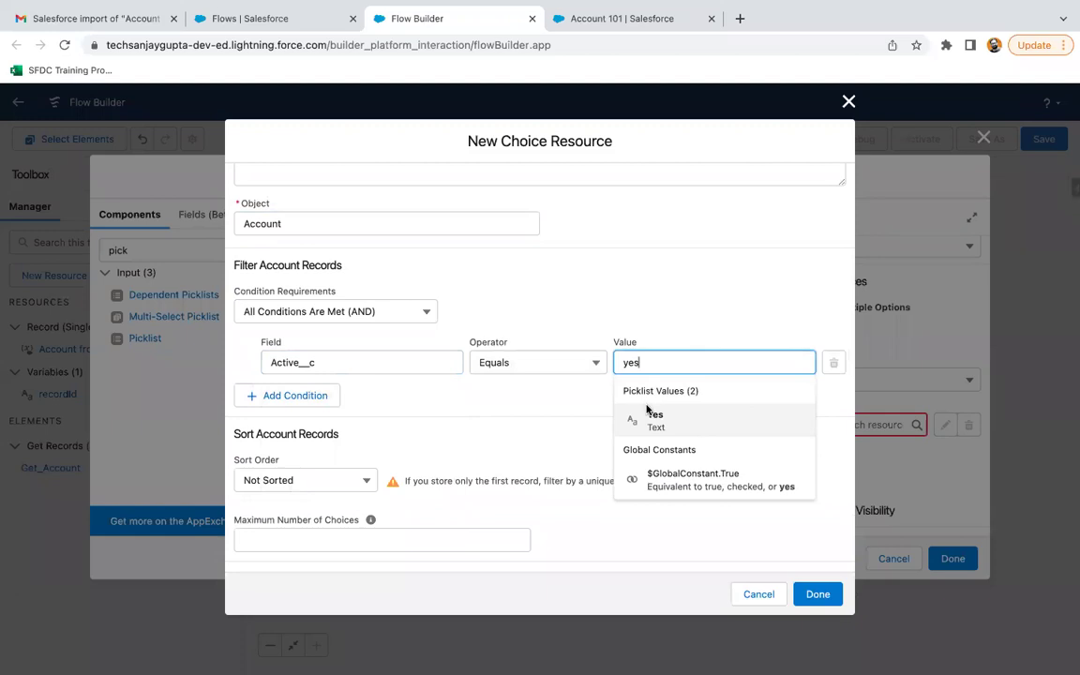
pyautogui.click(642, 414)
# Step: Use the account's Name field as the label of each choice
pyautogui.scroll(-5, 511, 405)
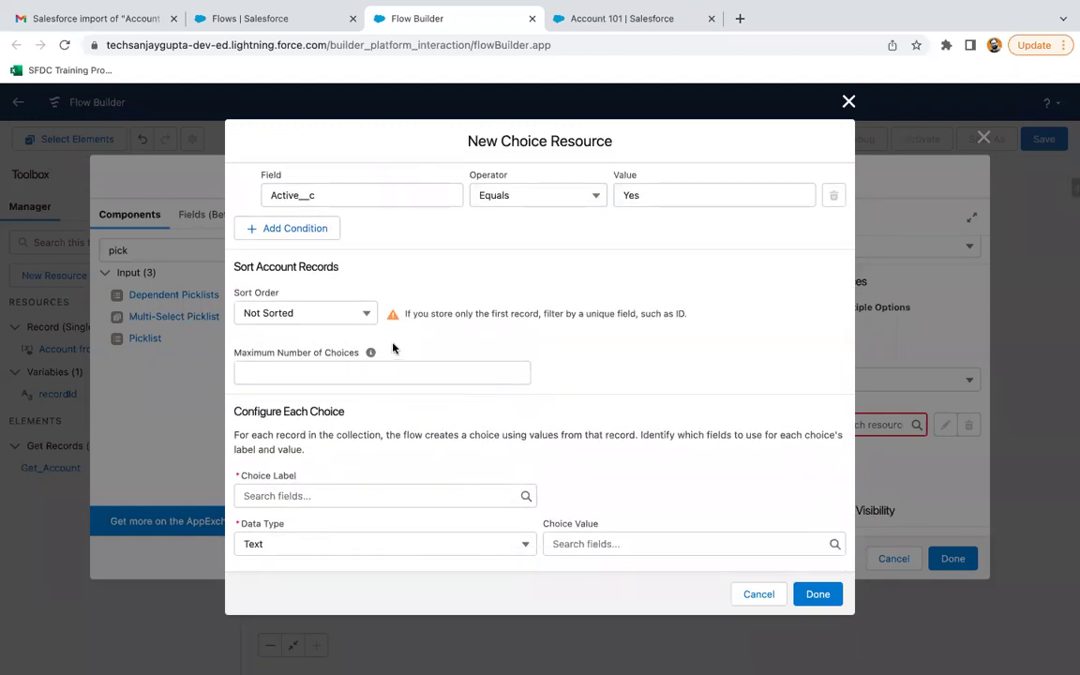
pyautogui.scroll(-1, 375, 328)
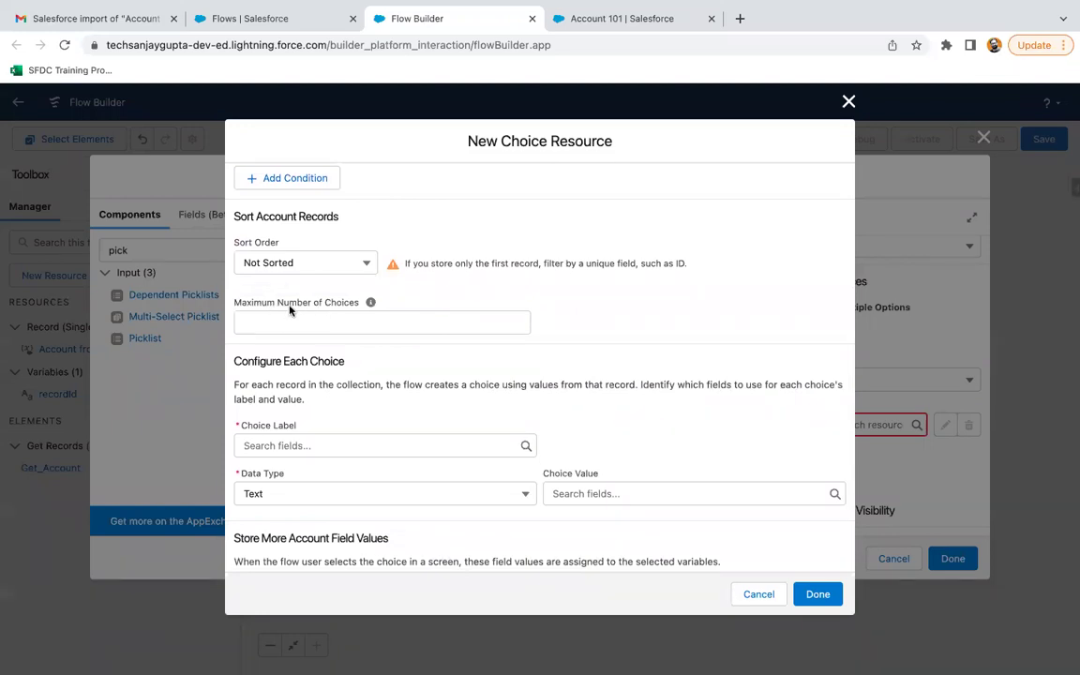
pyautogui.moveTo(371, 302)
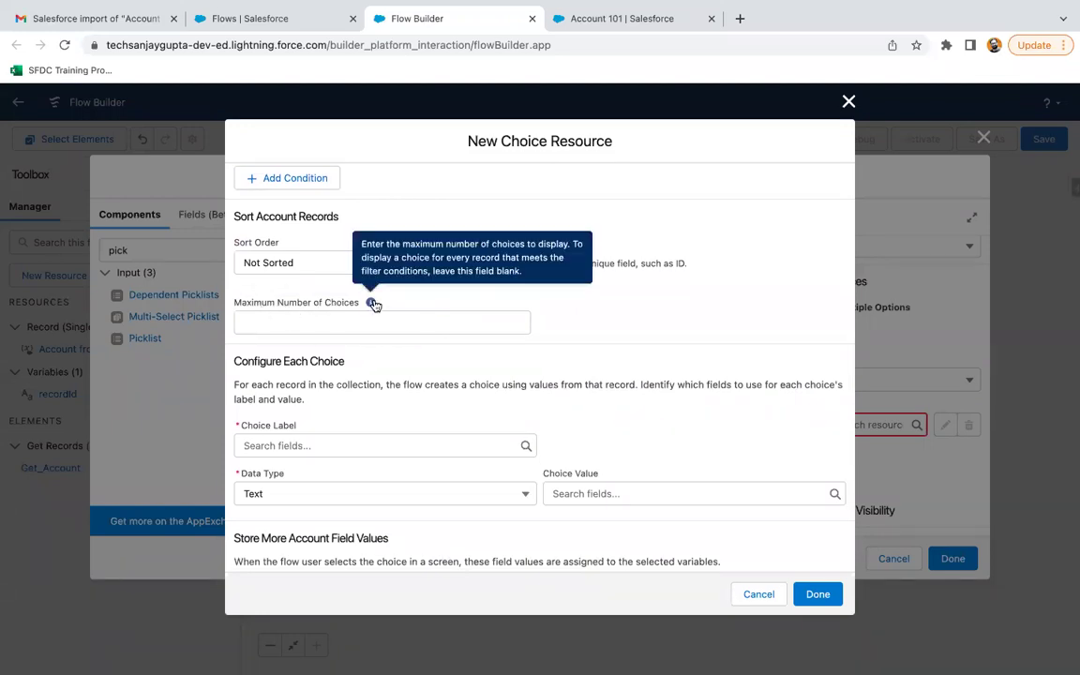
pyautogui.scroll(-1, 523, 310)
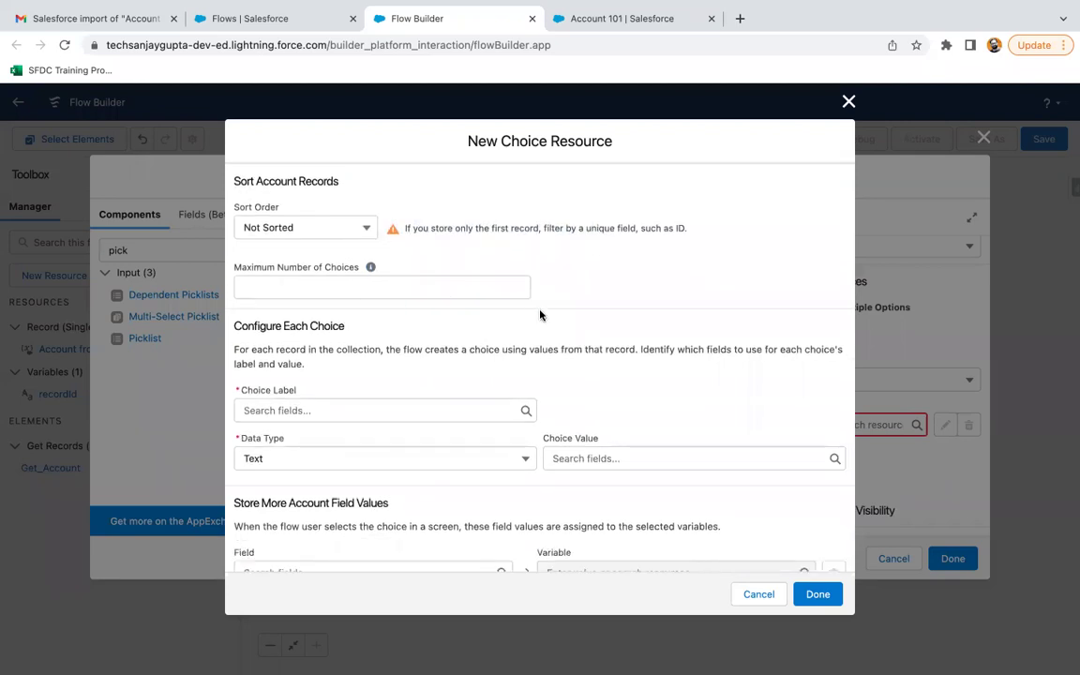
pyautogui.scroll(-1, 540, 315)
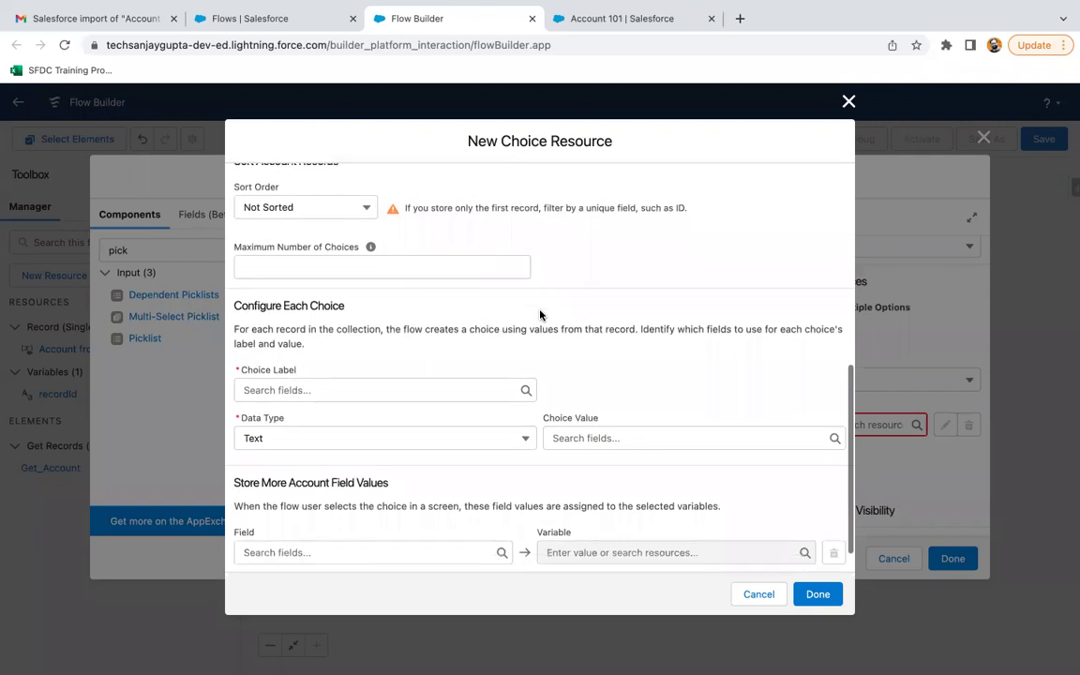
pyautogui.scroll(-1, 540, 316)
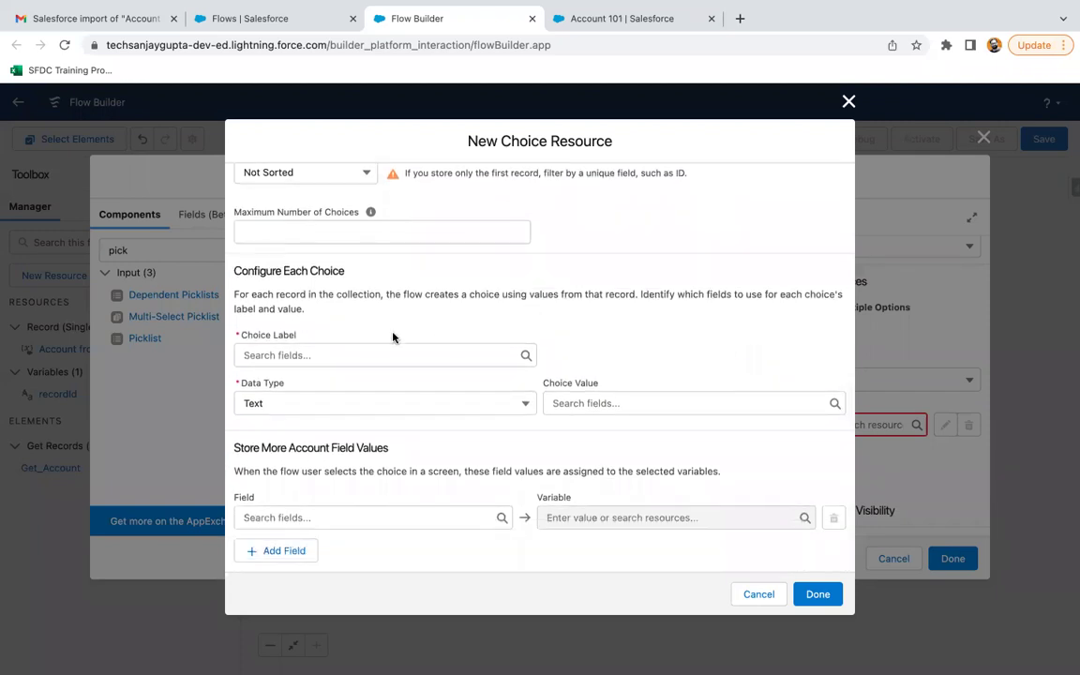
pyautogui.click(251, 355)
pyautogui.write('name')
pyautogui.click(298, 392)
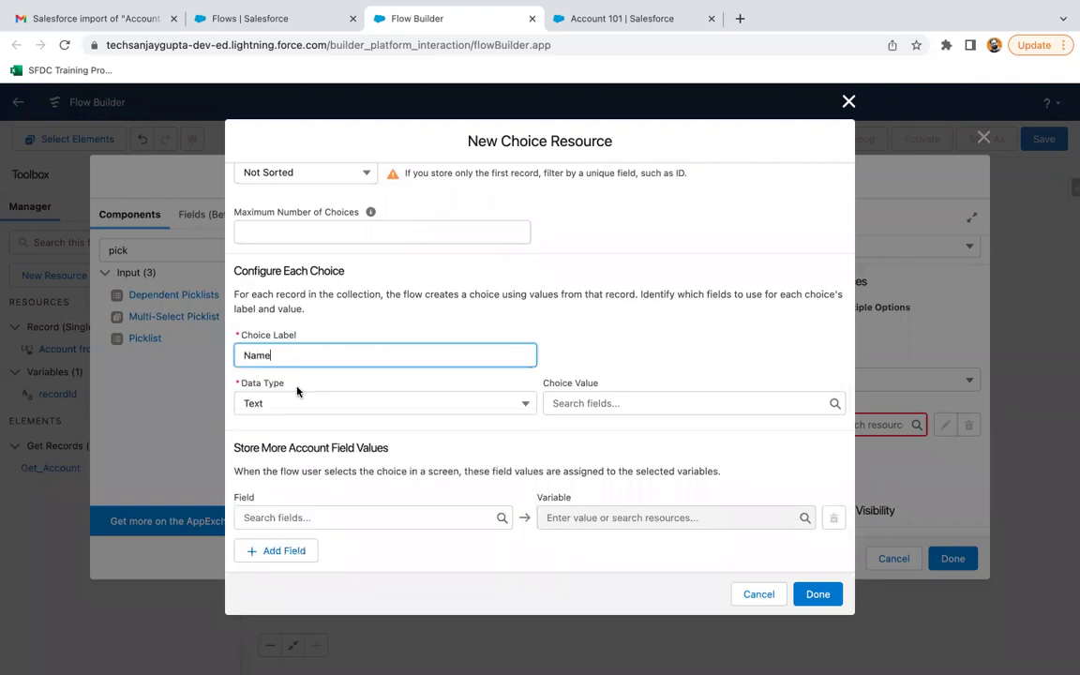
# Step: Keep Text as the choice data type and use the account's Id field as the choice value
pyautogui.click(638, 365)
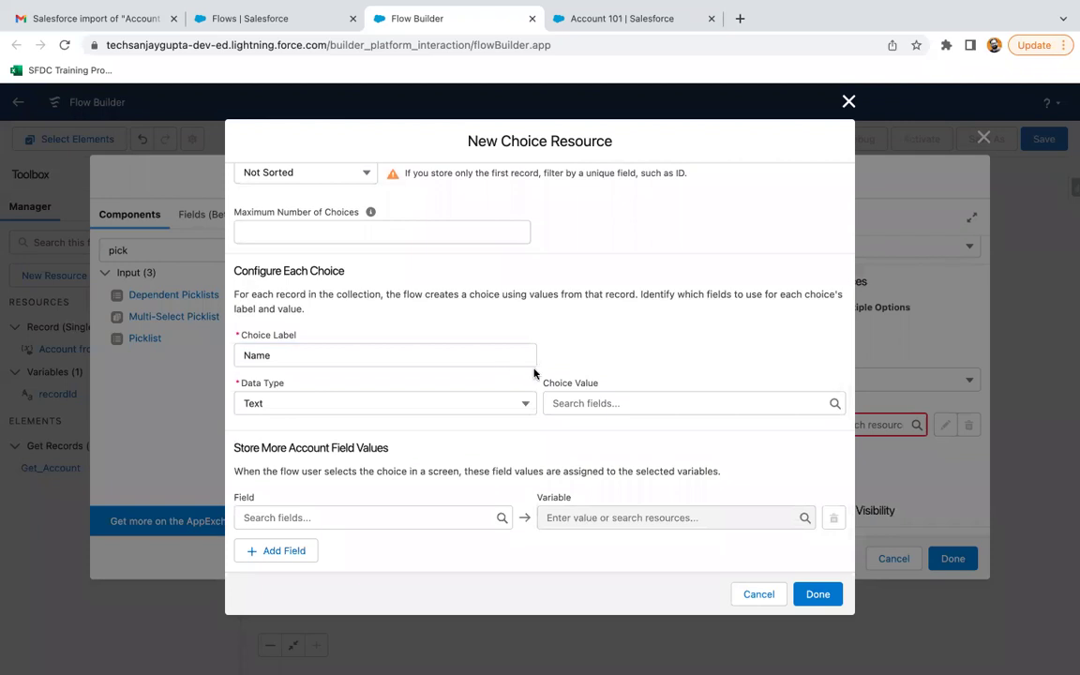
pyautogui.click(403, 410)
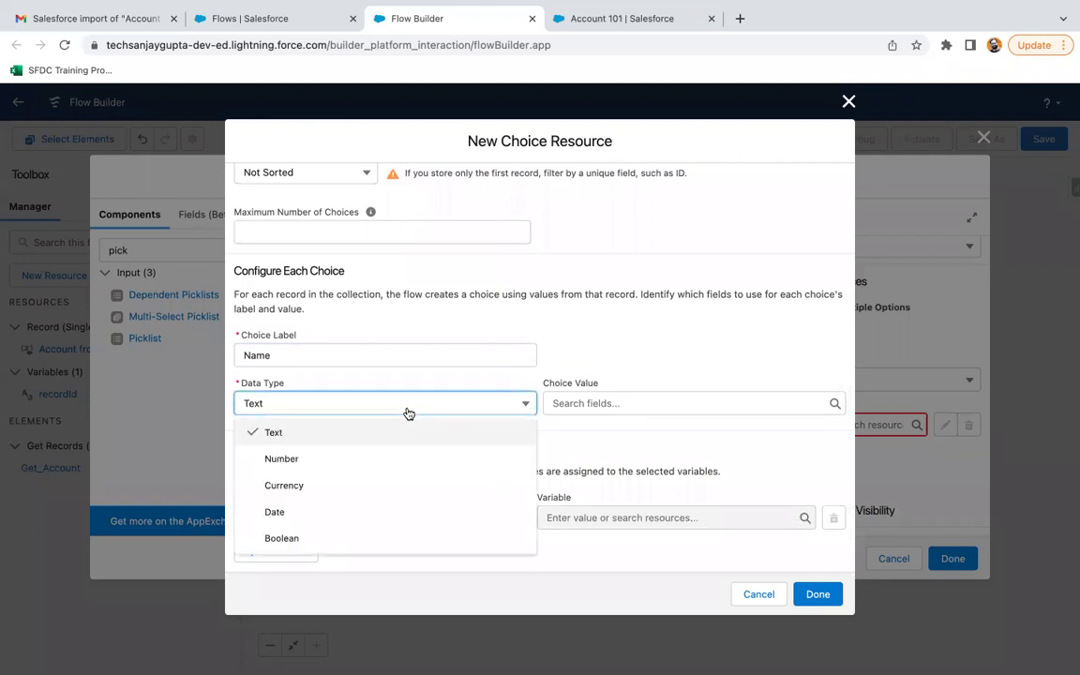
pyautogui.click(600, 367)
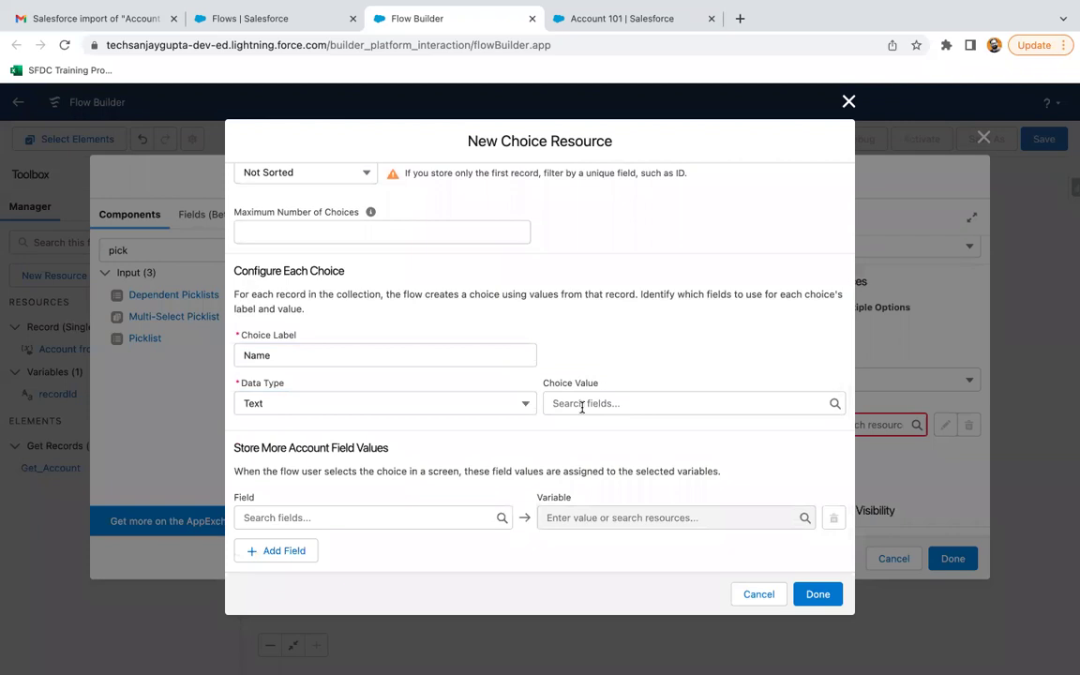
pyautogui.click(581, 405)
pyautogui.write('id')
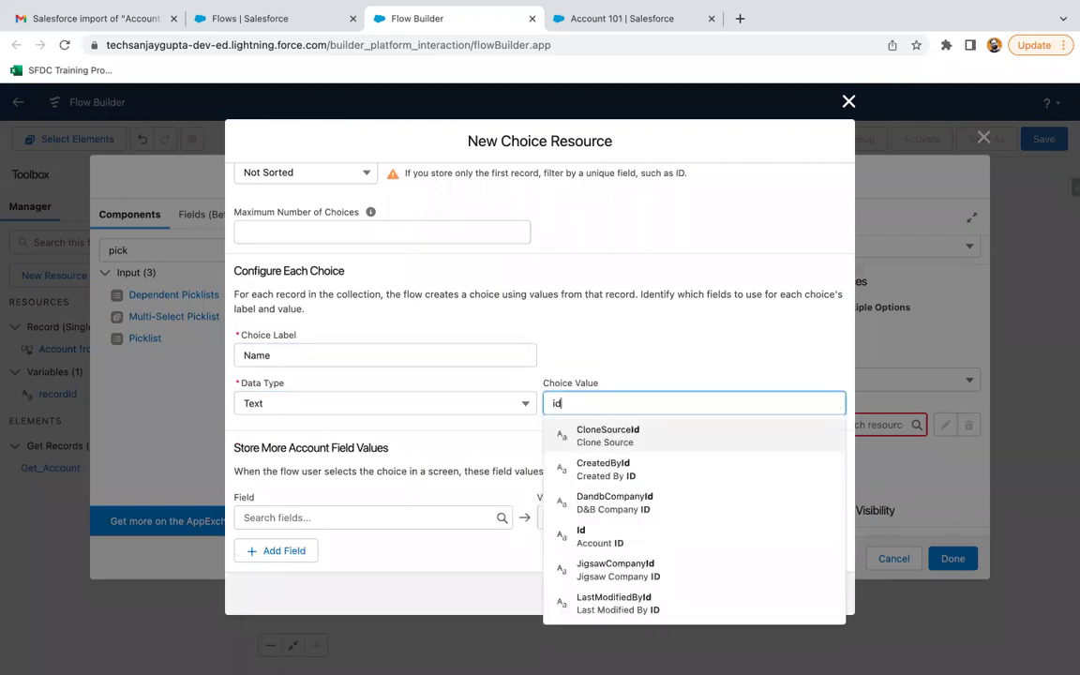
pyautogui.click(617, 539)
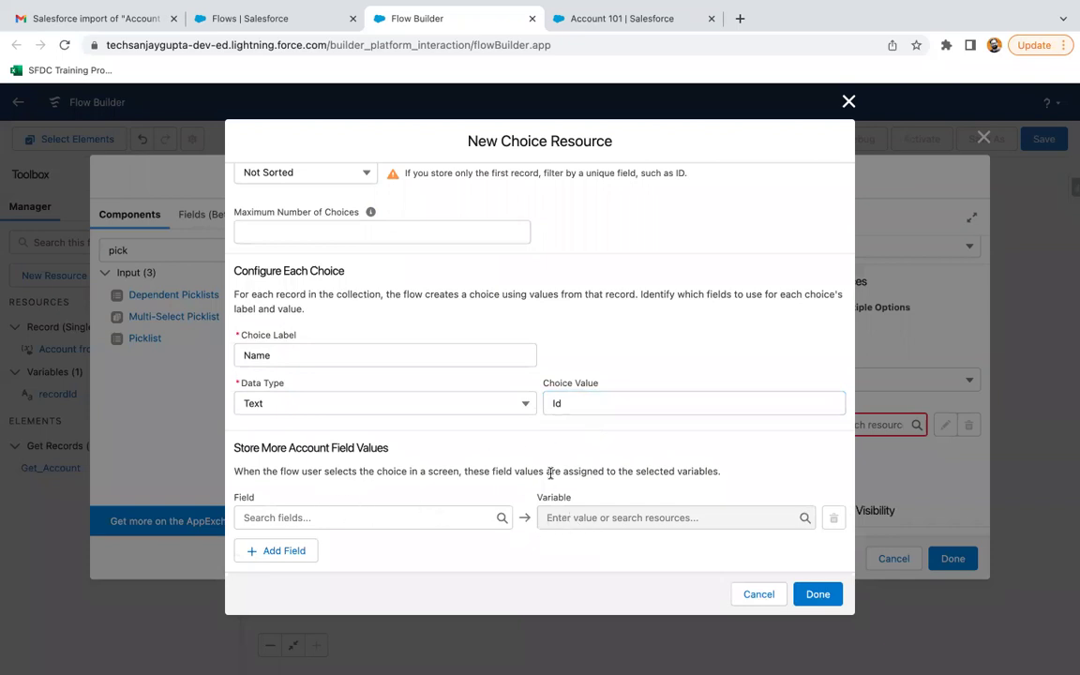
pyautogui.scroll(5, 574, 423)
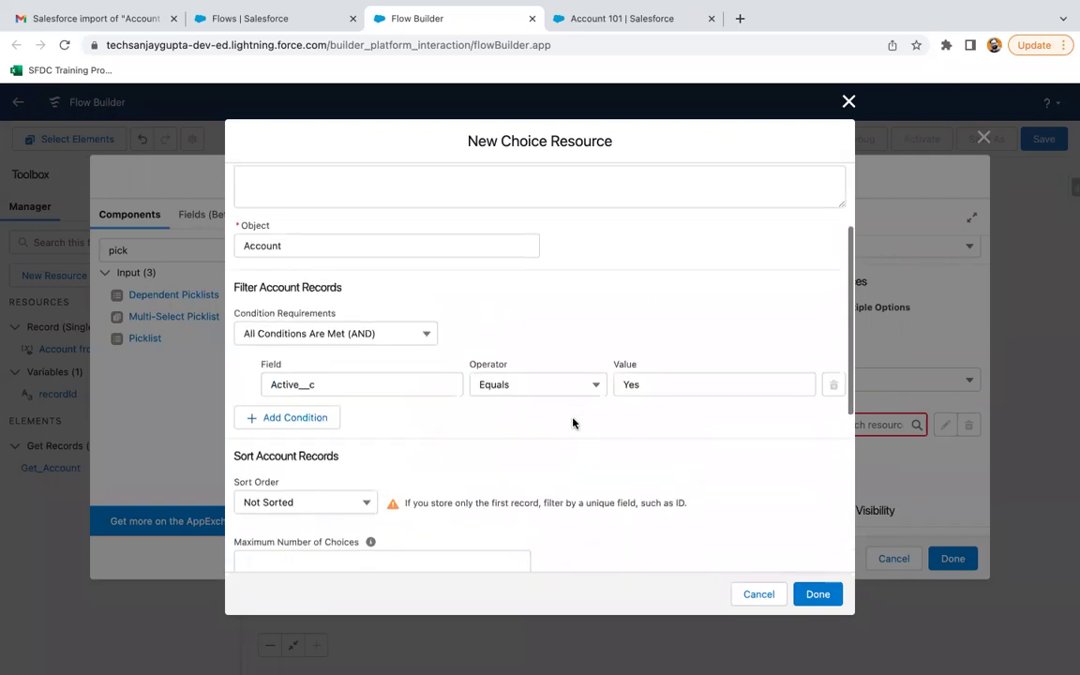
pyautogui.scroll(-10, 703, 378)
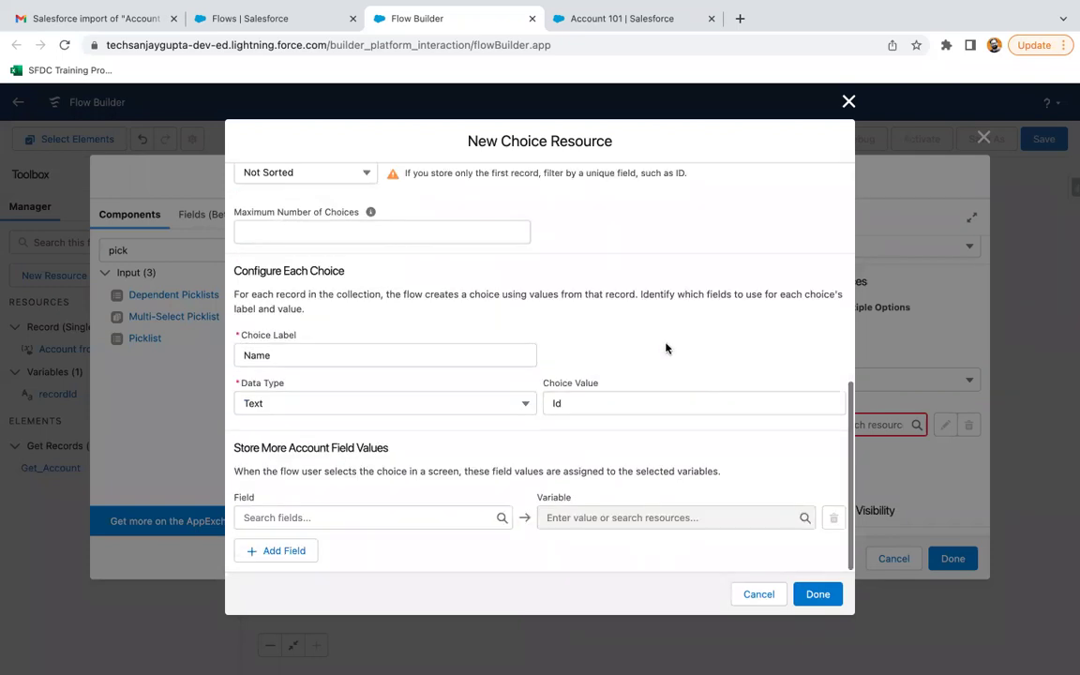
pyautogui.scroll(15, 375, 207)
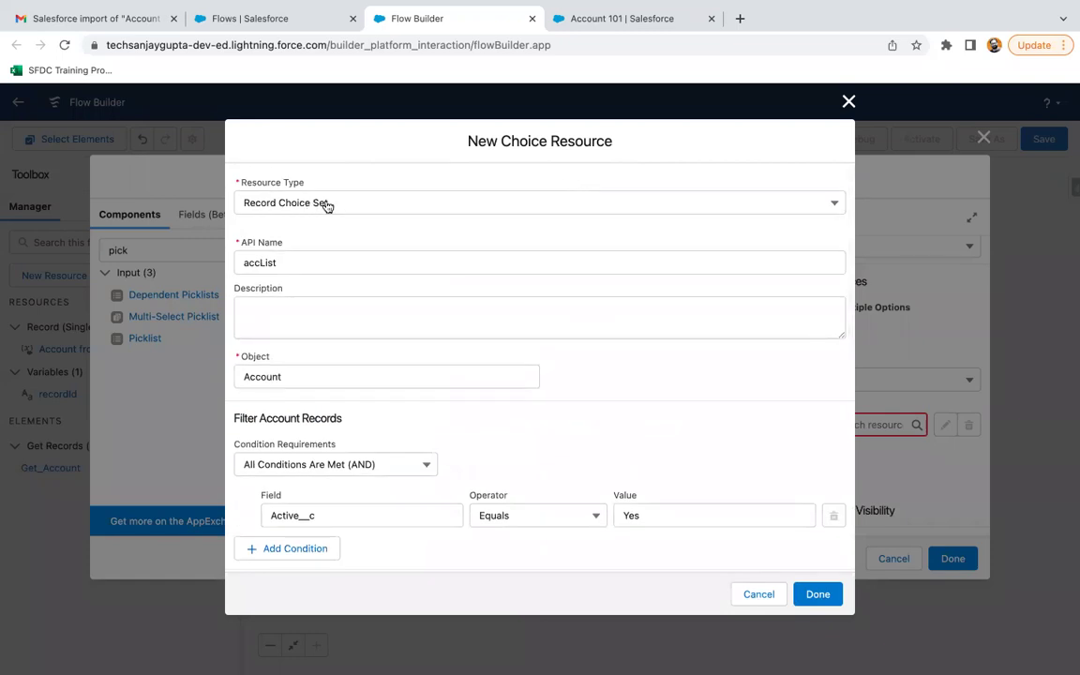
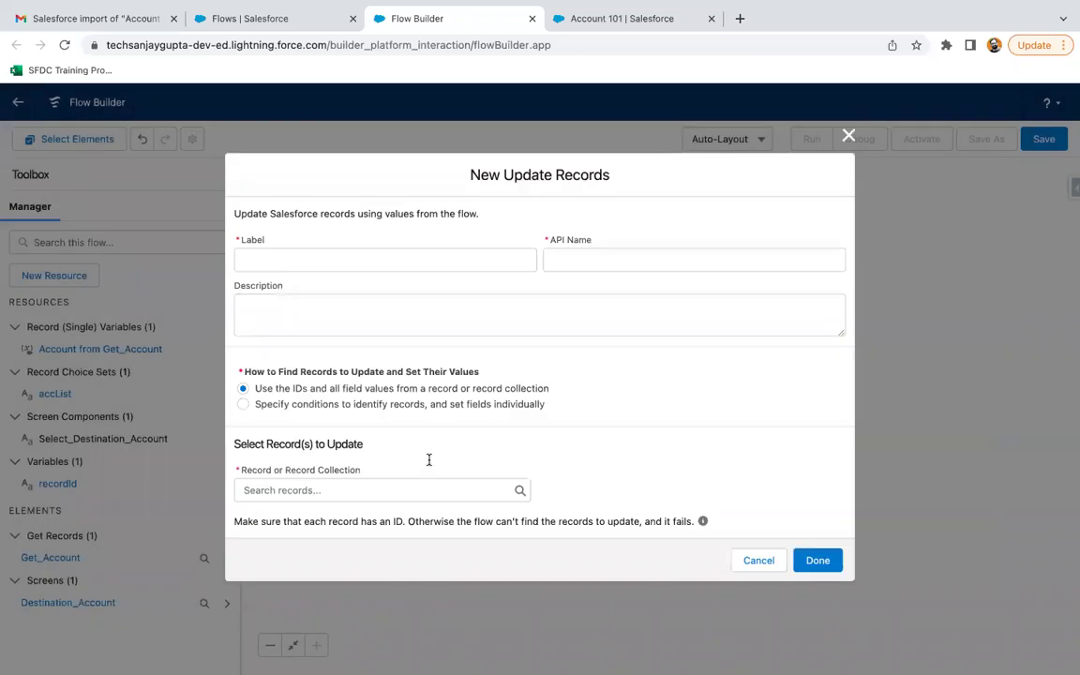
# Step: Label the Update Records element Update Destination Account and have it update Account records identified by specified conditions
pyautogui.write('Update Destination Account')
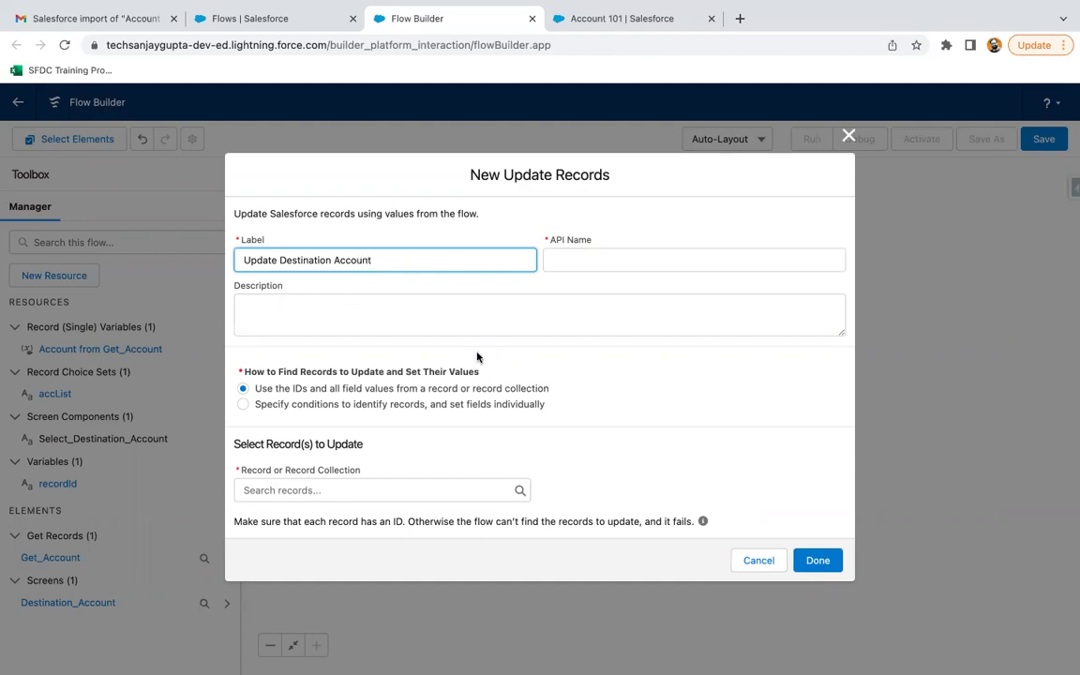
pyautogui.click(560, 369)
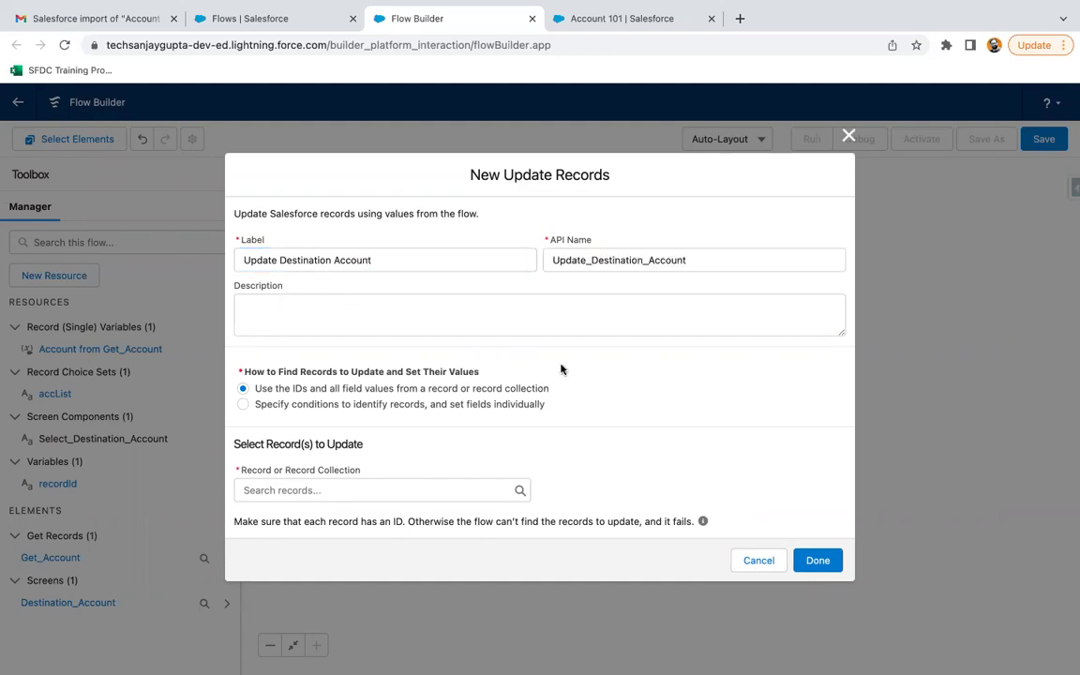
pyautogui.click(326, 413)
pyautogui.click(285, 499)
pyautogui.write('account')
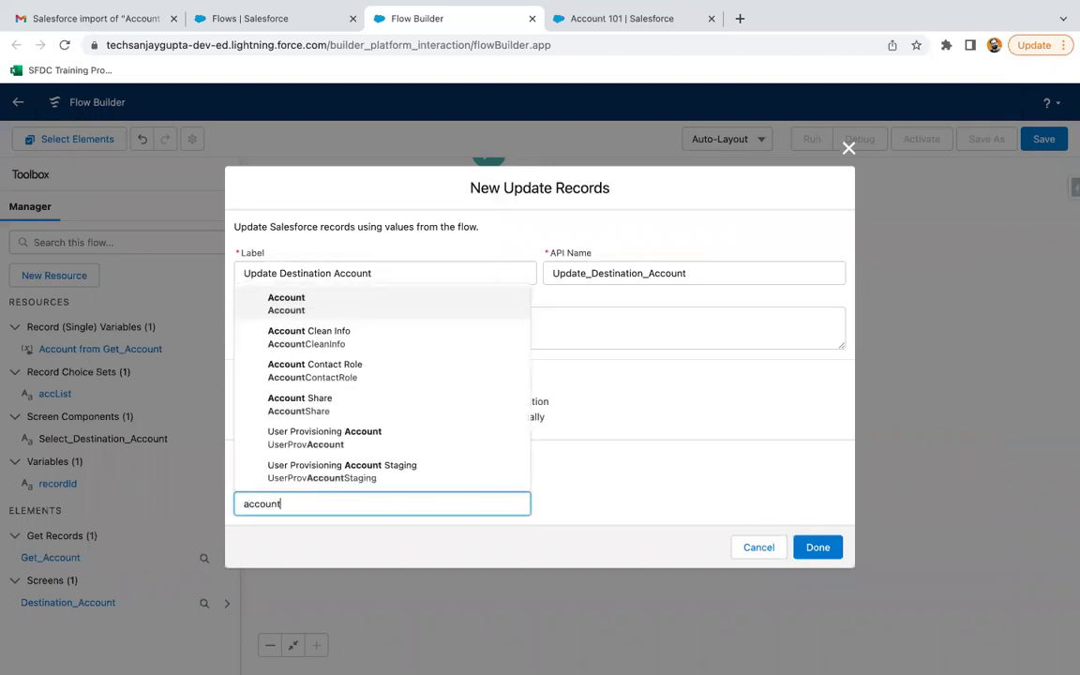
pyautogui.click(321, 304)
# Step: Filter the account records to update by Id Equals the Select_Destination_Account screen component
pyautogui.scroll(-4, 556, 438)
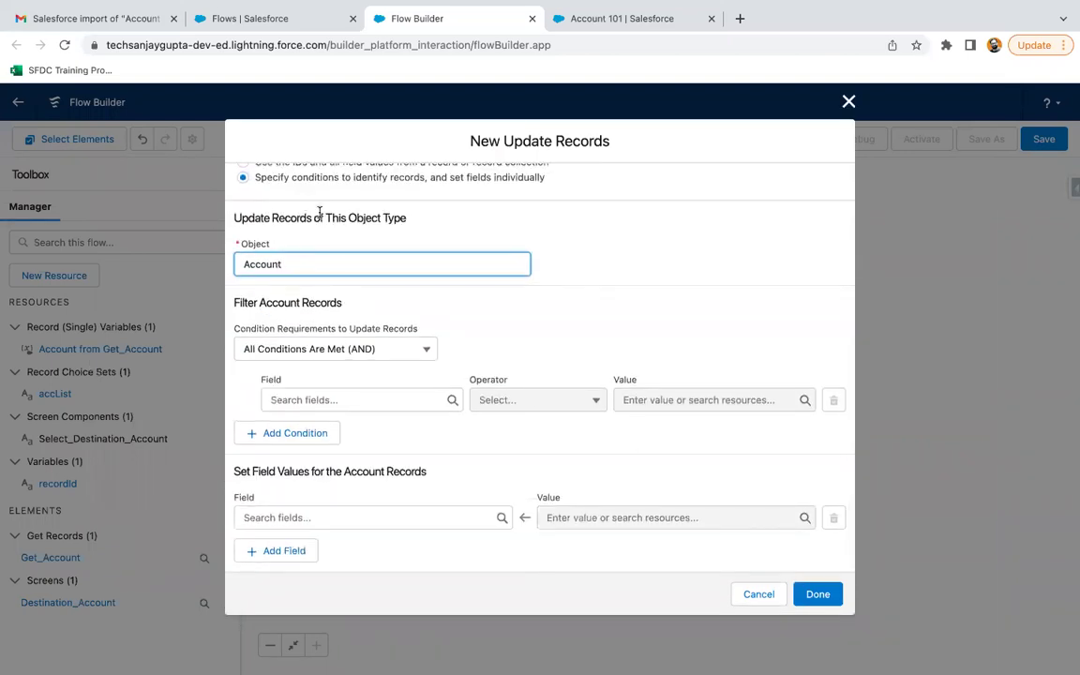
pyautogui.scroll(2, 317, 224)
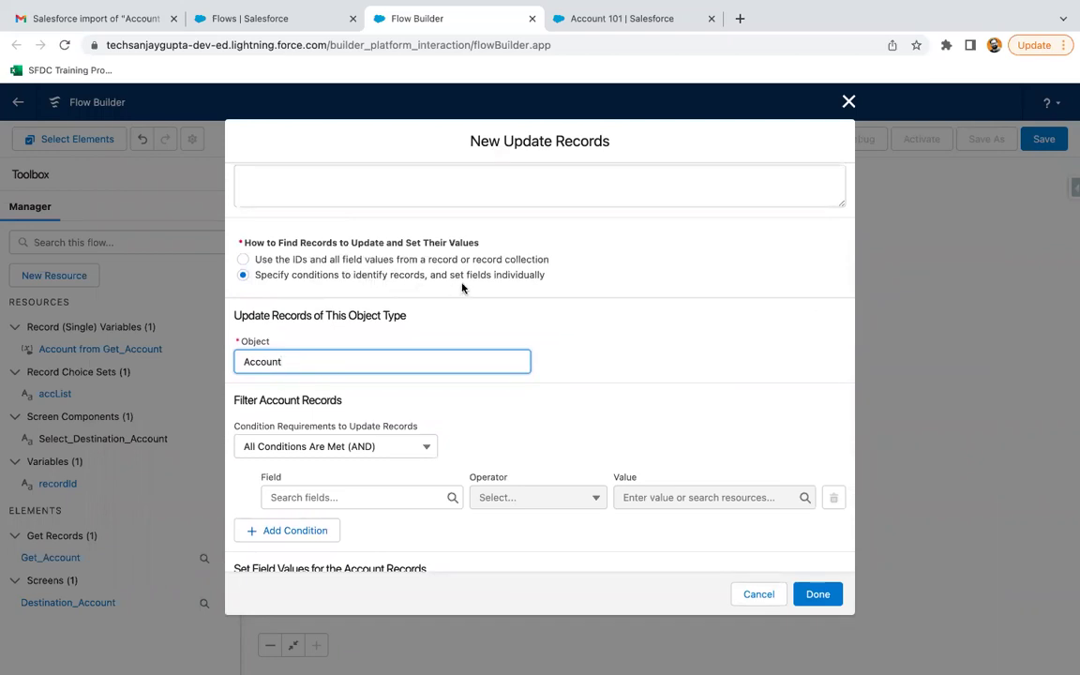
pyautogui.scroll(-2, 450, 318)
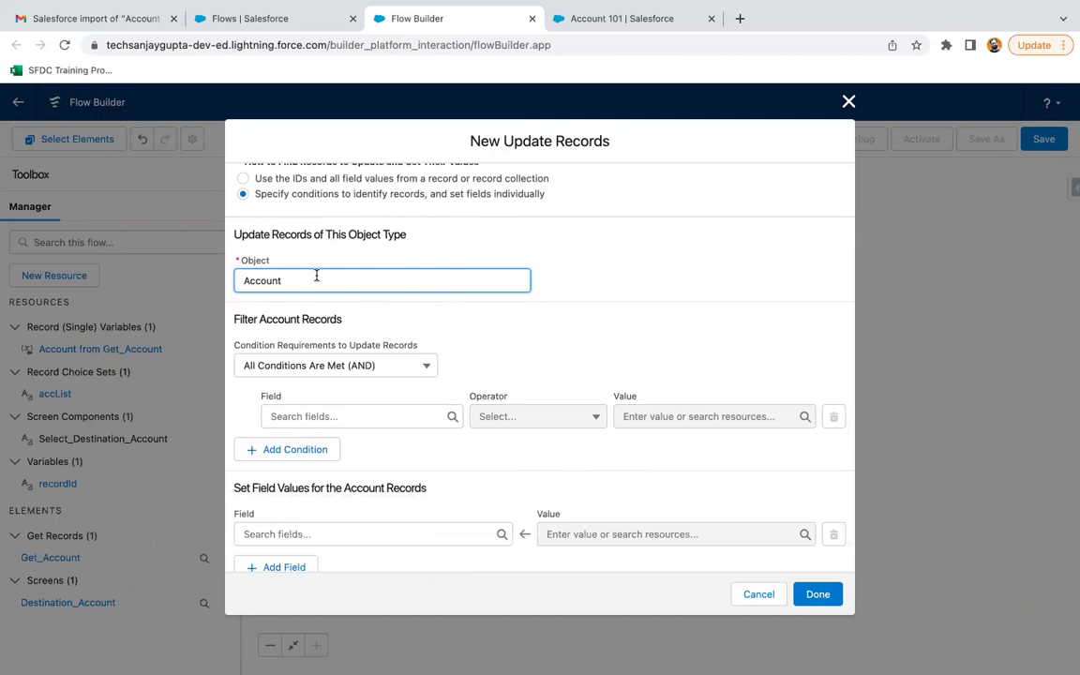
pyautogui.click(313, 400)
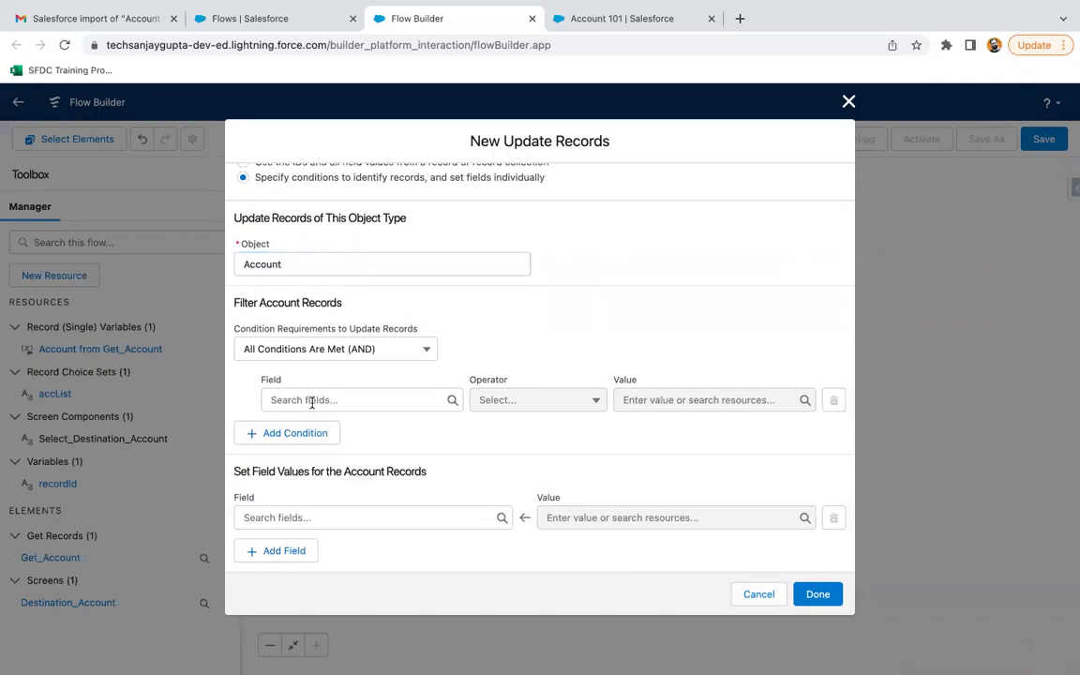
pyautogui.write('id')
pyautogui.click(298, 531)
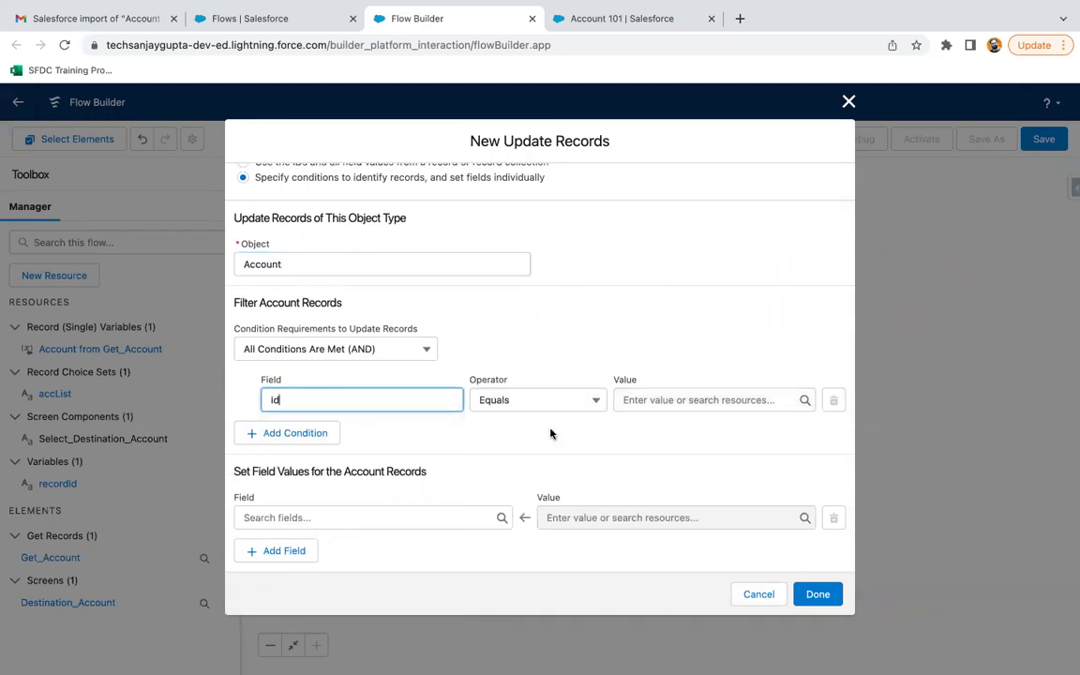
pyautogui.click(661, 390)
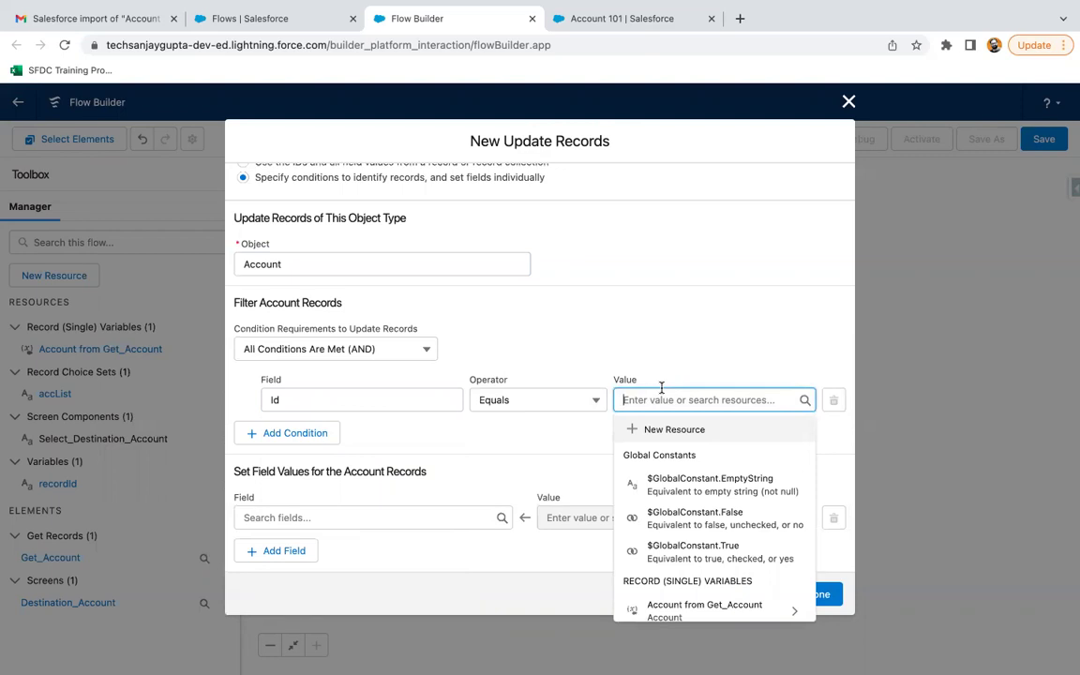
pyautogui.write('des')
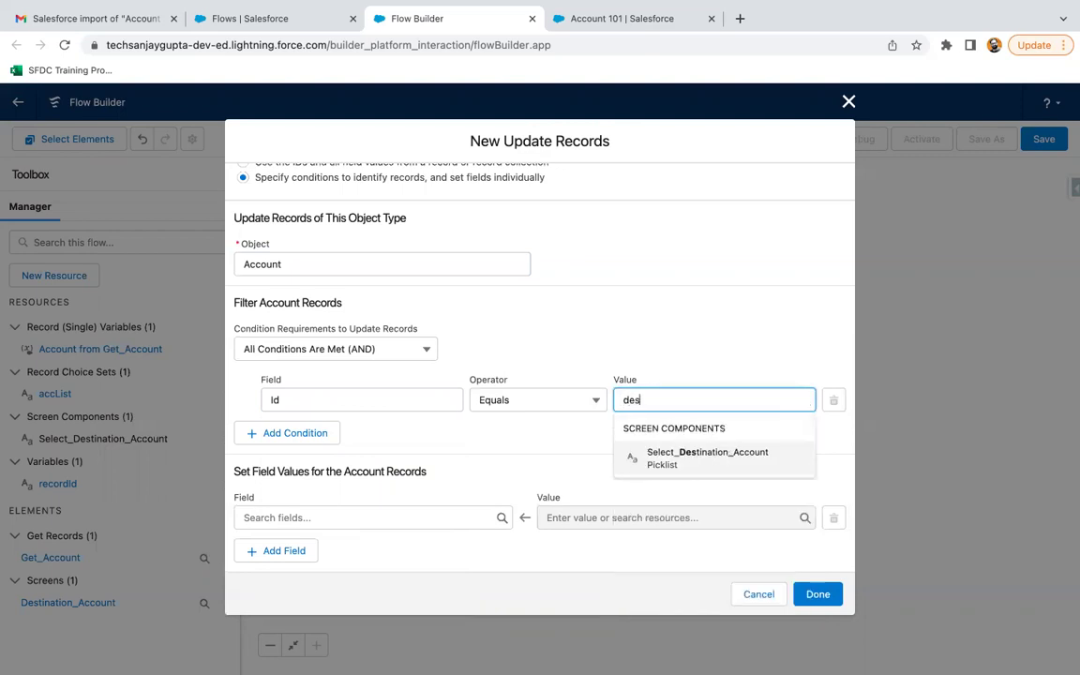
pyautogui.click(692, 461)
# Step: Use the Select_Destination_Account picklist itself, without a sub-field, as the value of the Id condition
pyautogui.click(760, 400)
pyautogui.write('.id')
pyautogui.press('BackSpace')
pyautogui.press('BackSpace')
pyautogui.press('BackSpace')
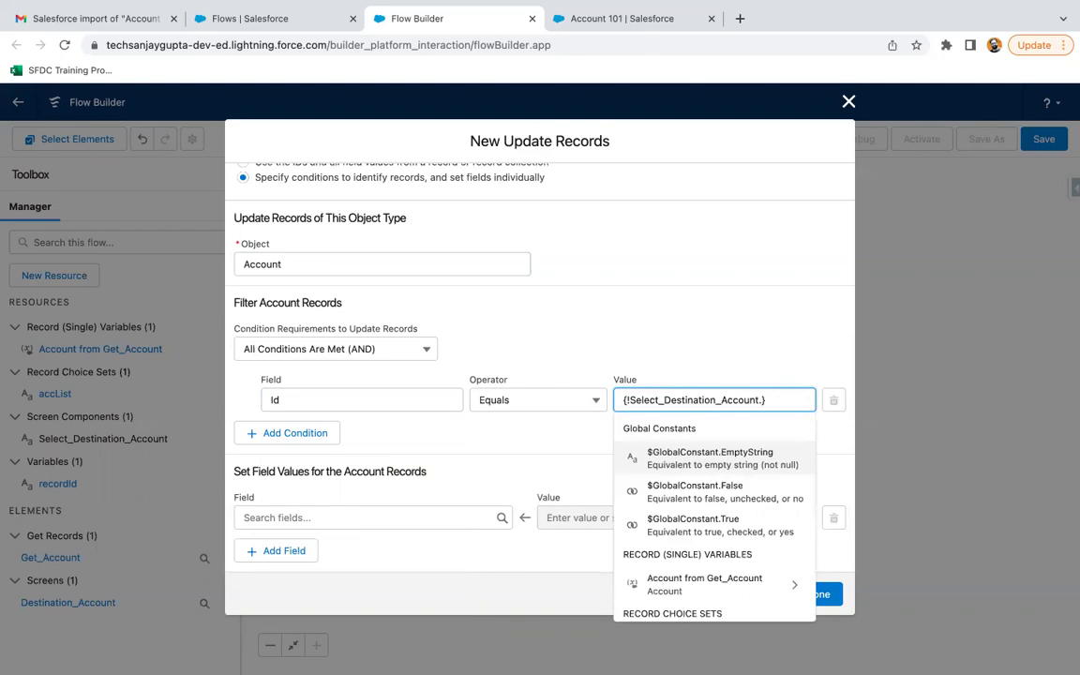
pyautogui.click(656, 455)
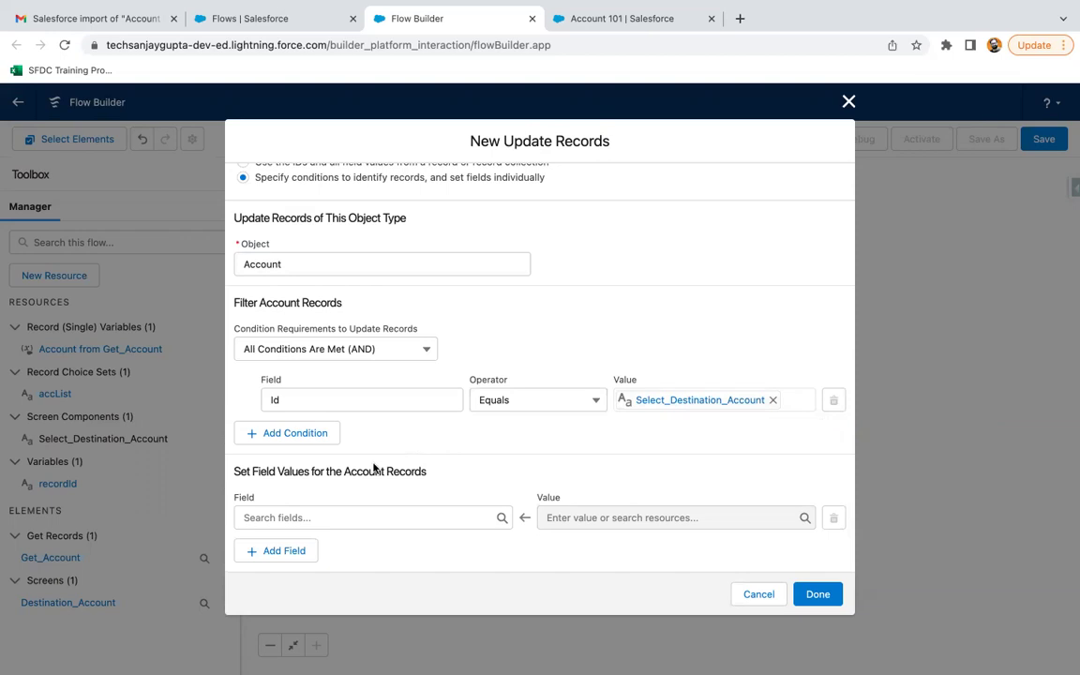
# Step: Set the updated account's Phone field to the Phone of the account from Get_Account
pyautogui.click(261, 517)
pyautogui.write('phone')
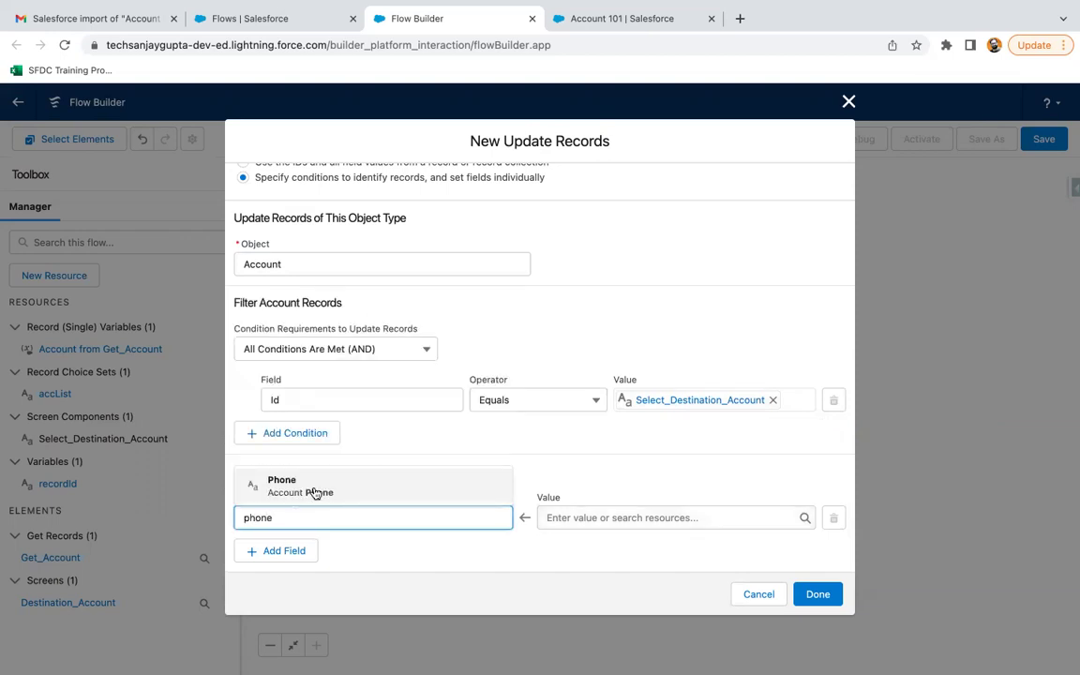
pyautogui.click(315, 489)
pyautogui.click(615, 518)
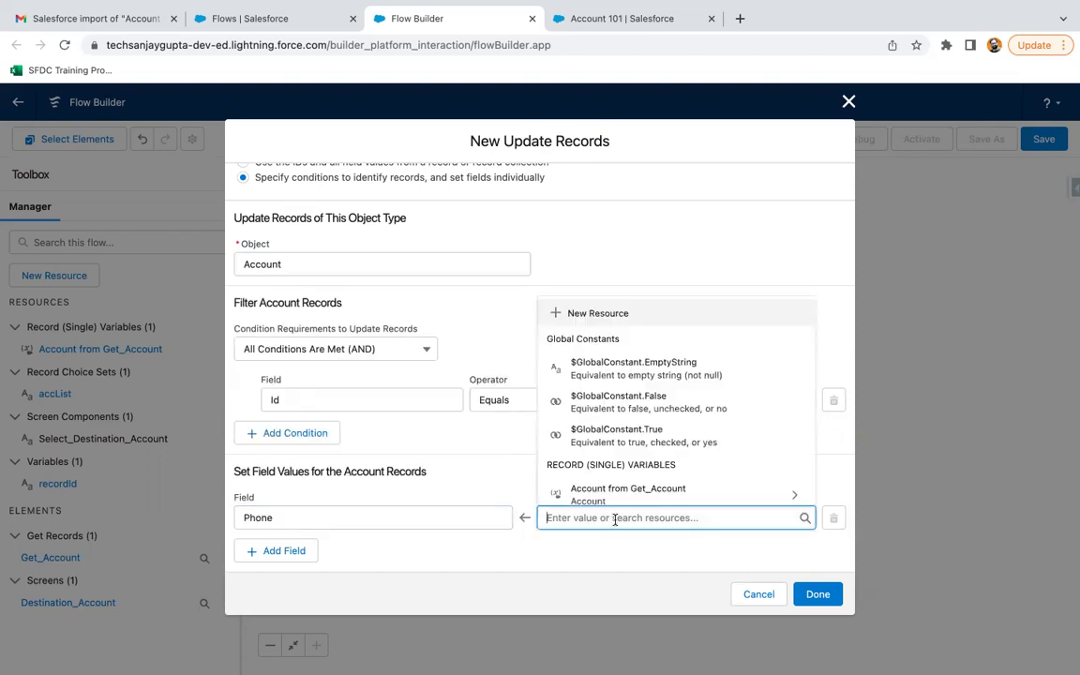
pyautogui.write('get')
pyautogui.click(645, 483)
pyautogui.write('phon')
pyautogui.click(616, 486)
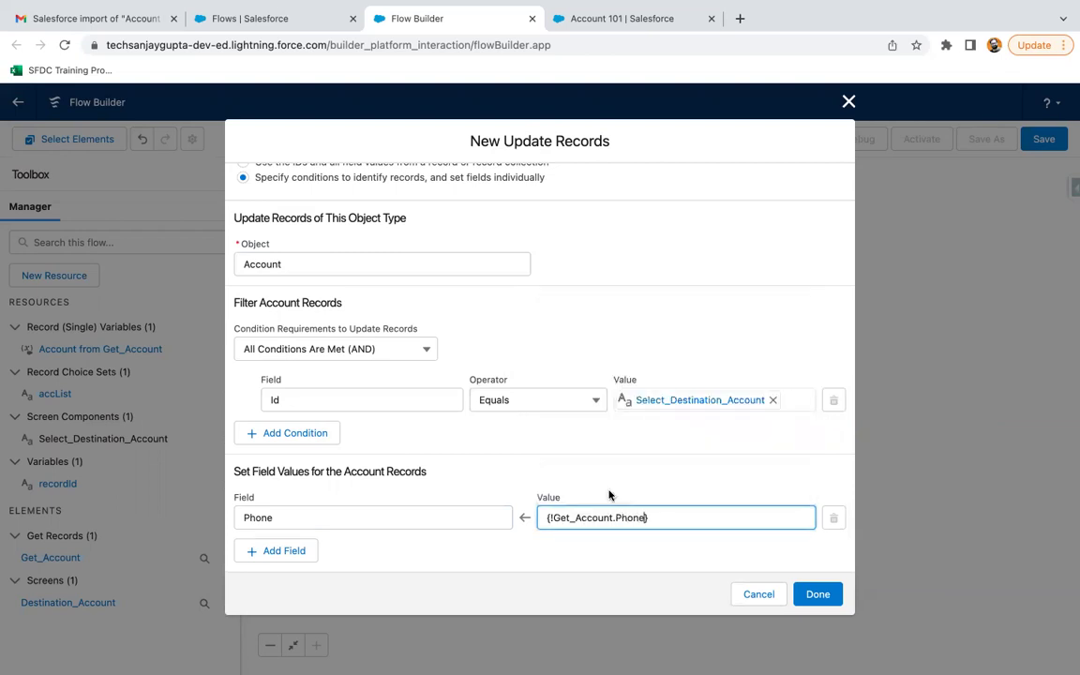
pyautogui.click(672, 547)
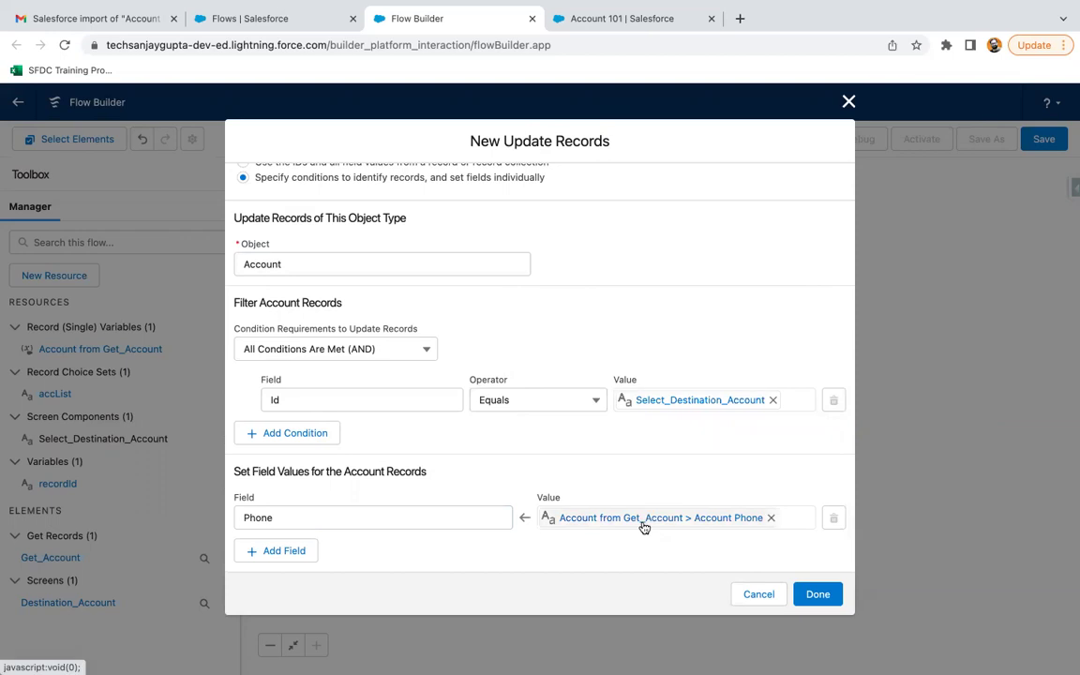
# Step: Add a second field assignment that sets Rating to the Rating of the account from Get_Account
pyautogui.click(300, 551)
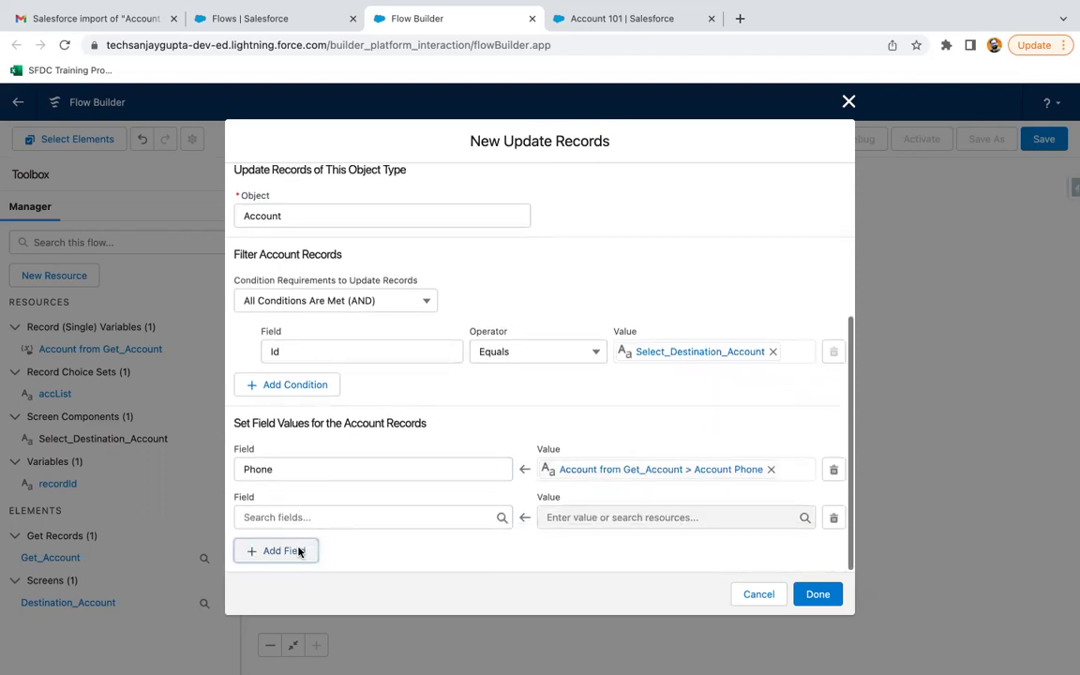
pyautogui.click(319, 518)
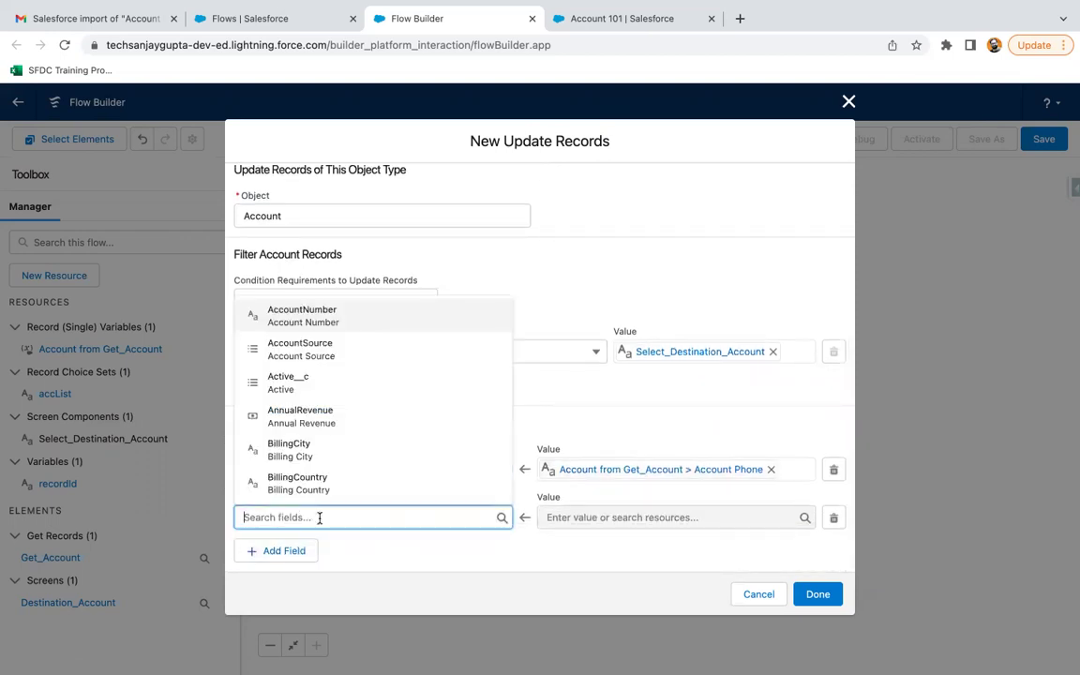
pyautogui.write('rating')
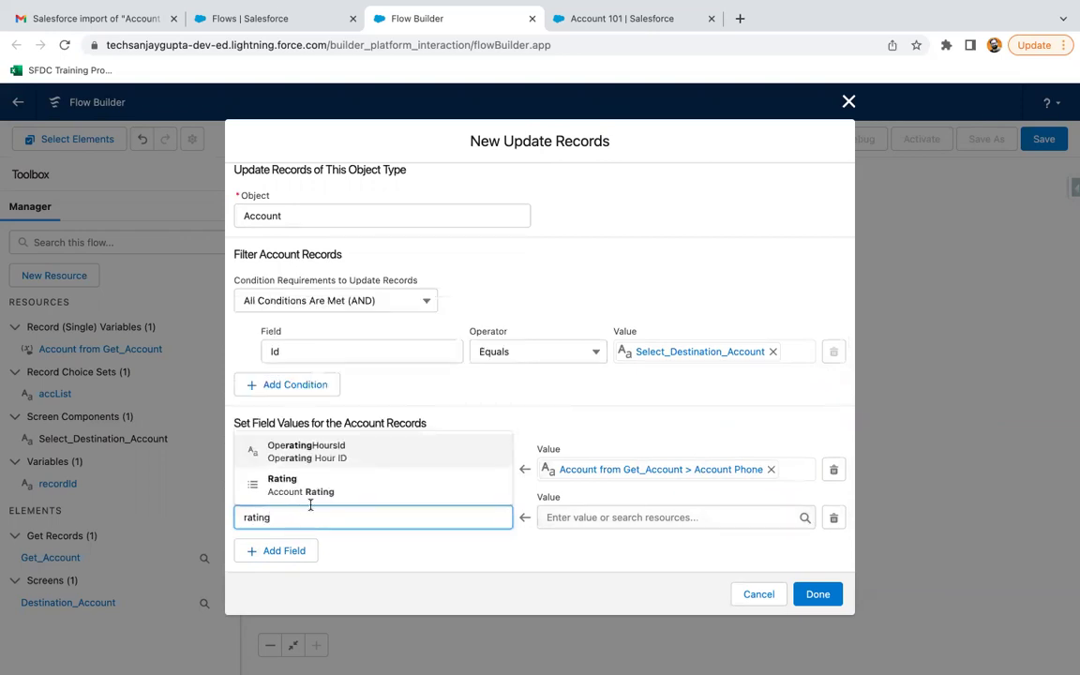
pyautogui.click(314, 488)
pyautogui.click(573, 517)
pyautogui.write('get')
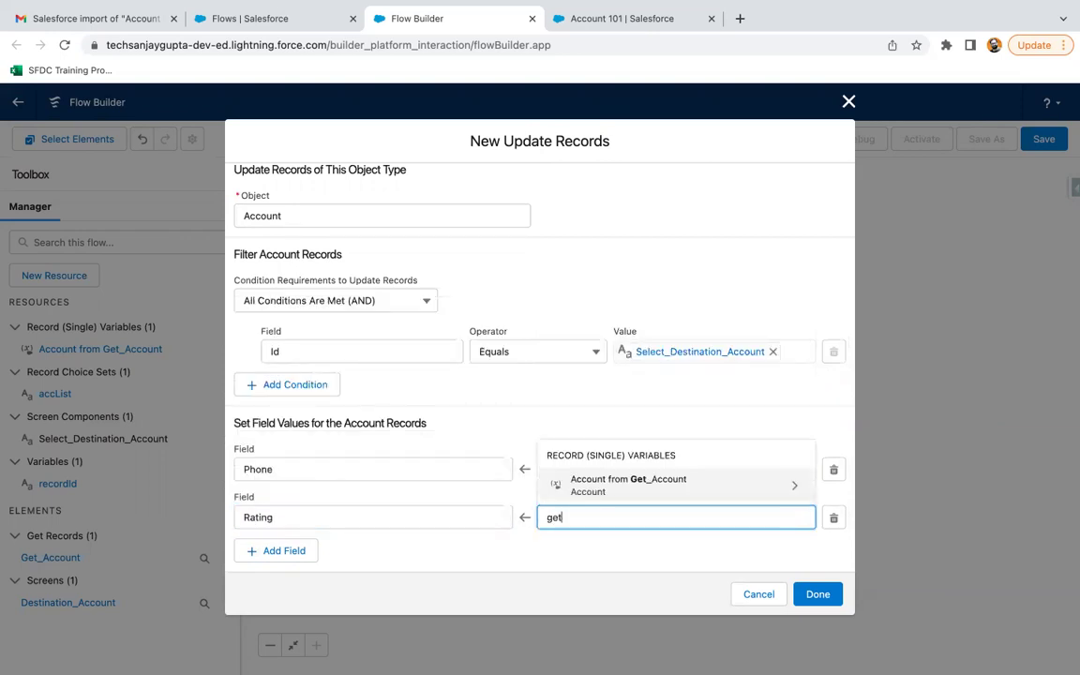
pyautogui.click(622, 486)
pyautogui.write('rat')
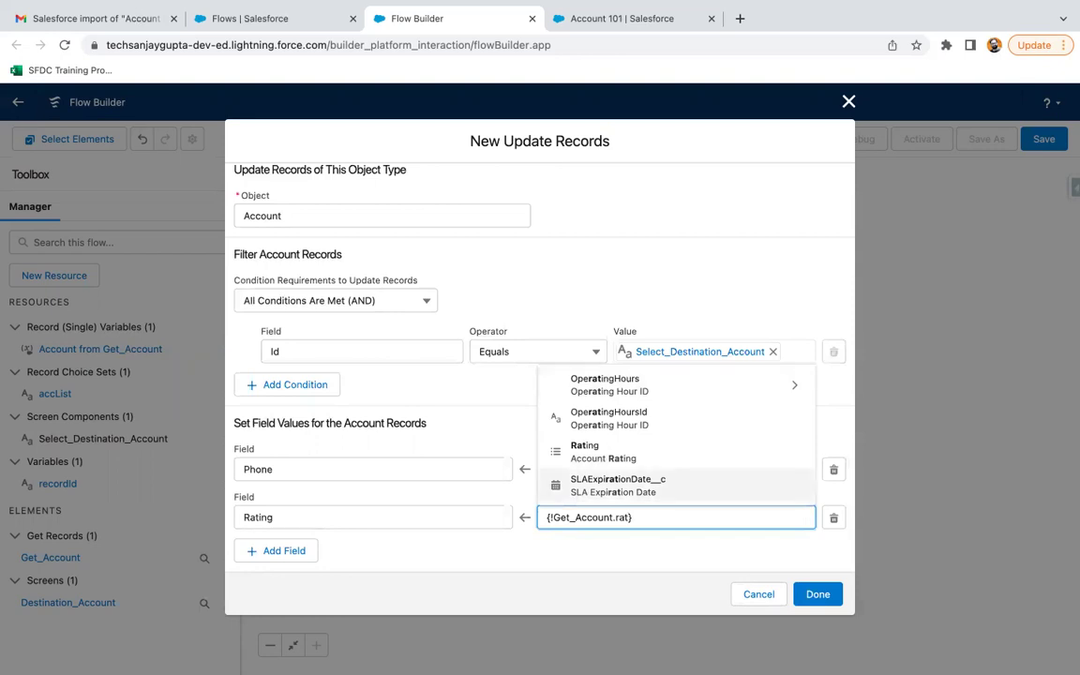
pyautogui.click(638, 448)
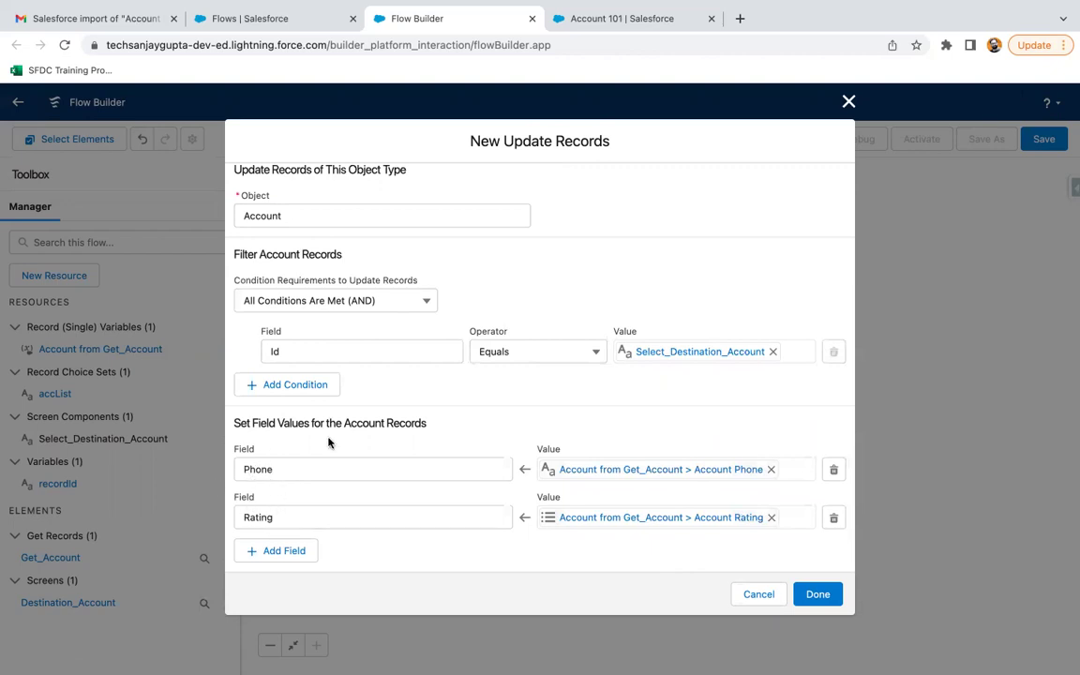
# Step: Review the Update Destination Account settings and finish adding the element to the flow
pyautogui.scroll(5, 328, 375)
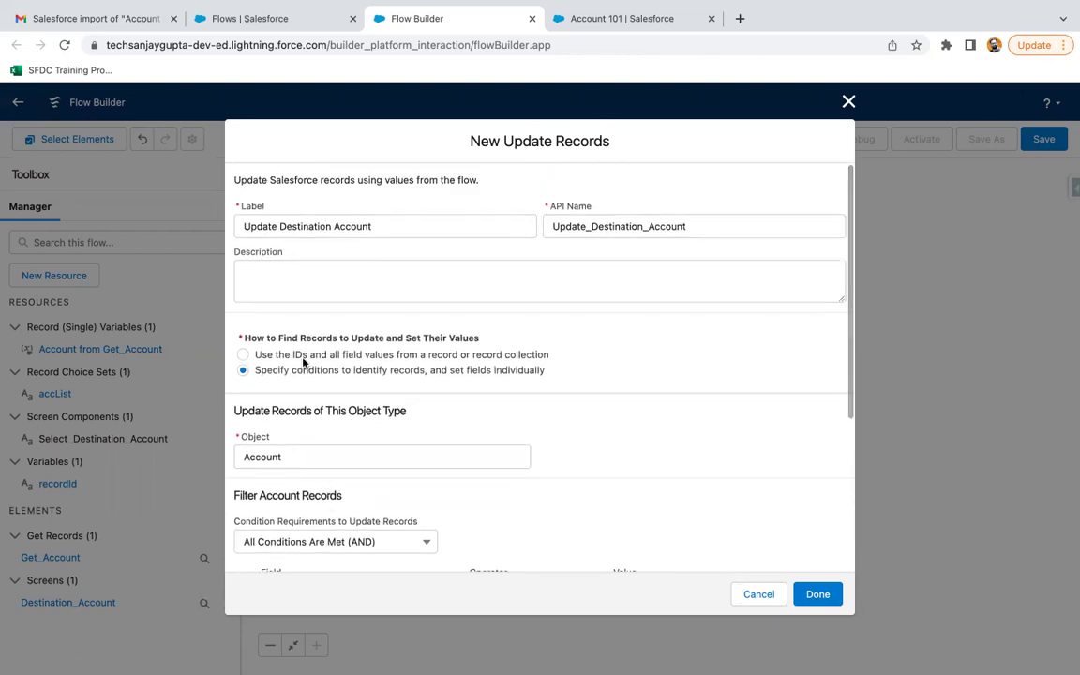
pyautogui.scroll(-5, 270, 367)
pyautogui.click(818, 593)
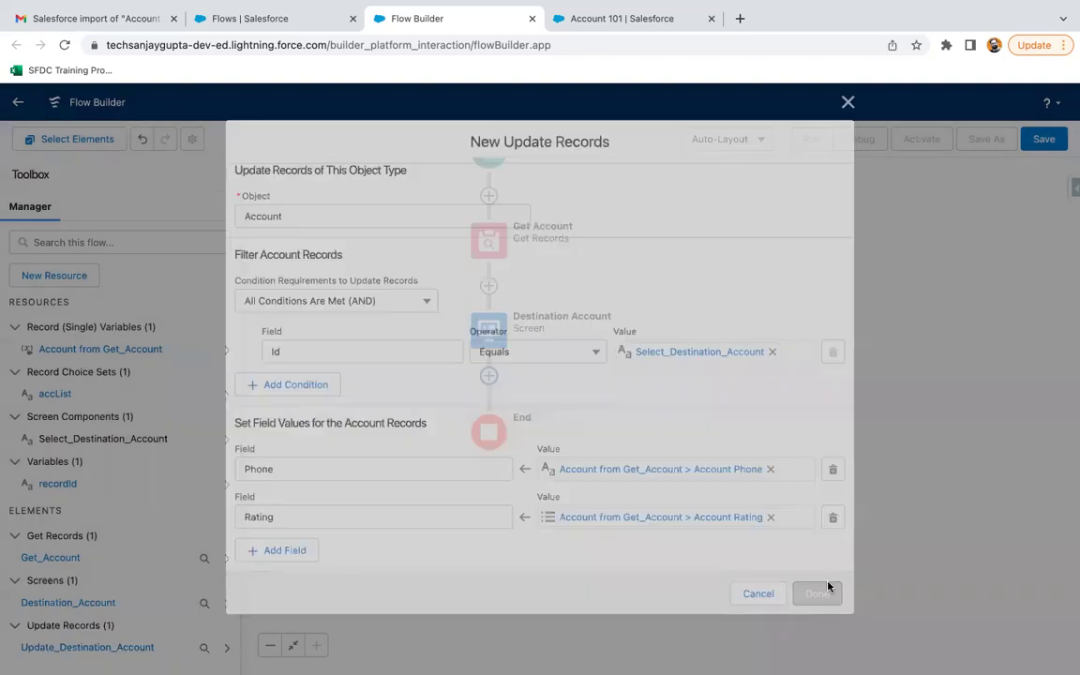
pyautogui.moveTo(694, 467); pyautogui.dragTo(715, 481)
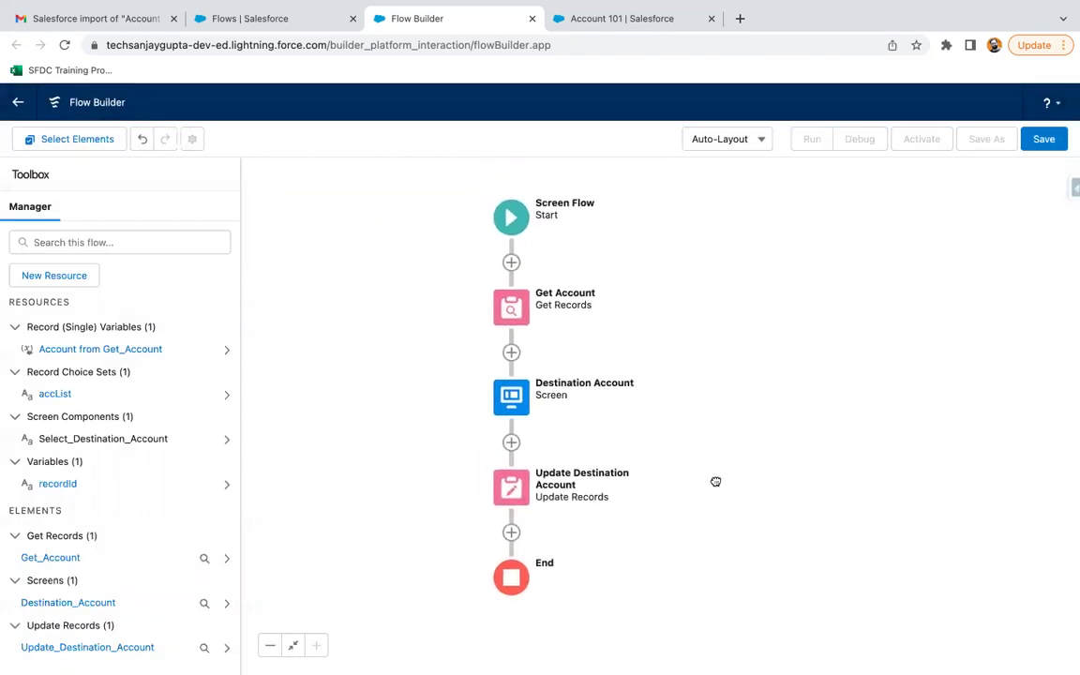
# Step: Save the flow with the label Copy Source Info into Destination Record and activate it
pyautogui.click(1043, 139)
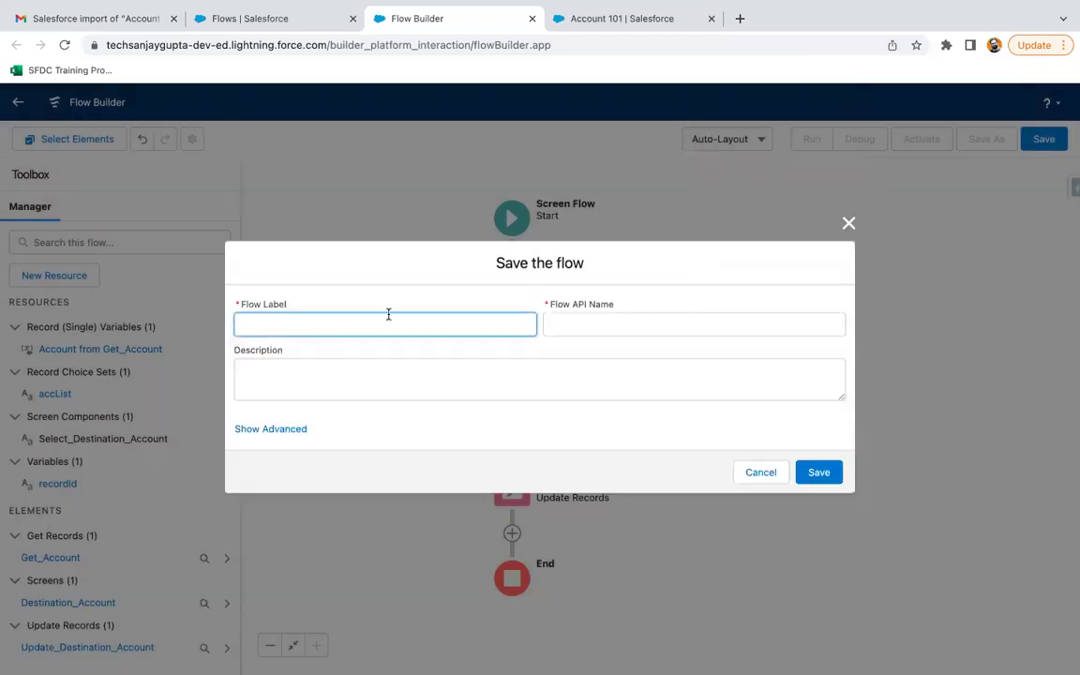
pyautogui.write('C')
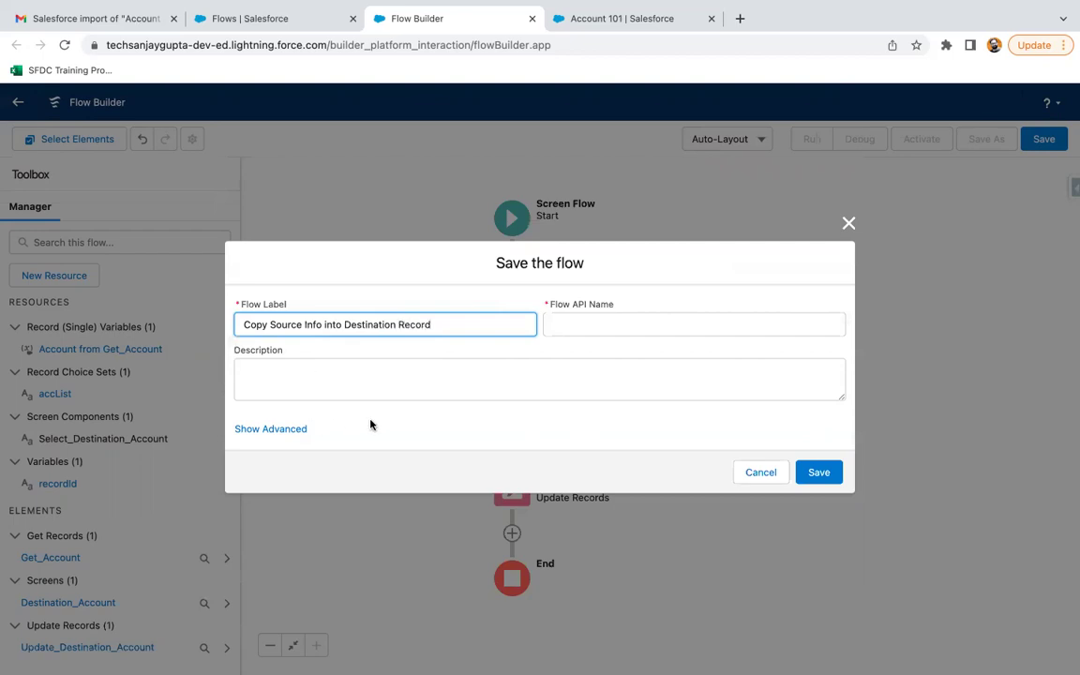
pyautogui.click(536, 427)
pyautogui.click(815, 471)
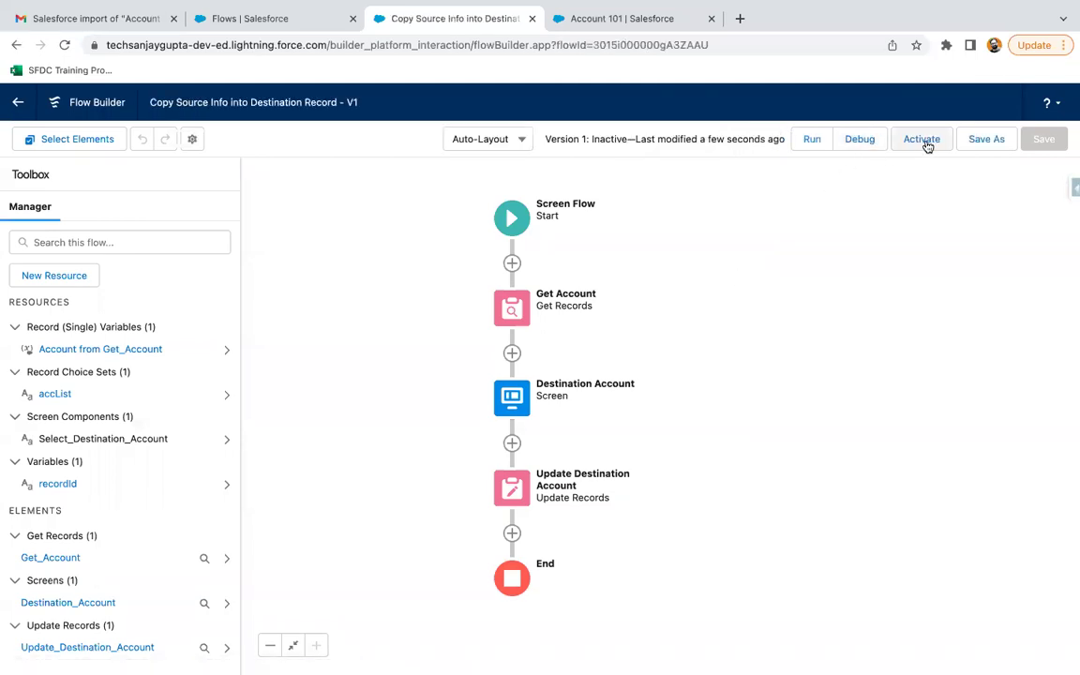
pyautogui.click(926, 142)
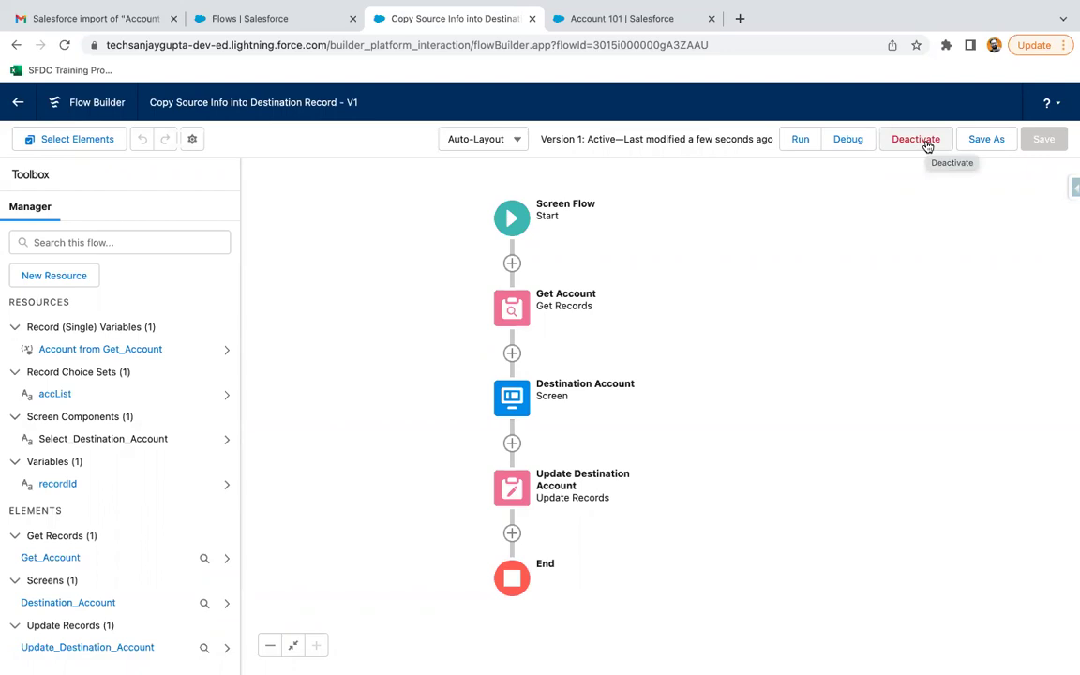
# Step: Open the record page of Account 101 for editing in Lightning App Builder and dismiss the page analysis
pyautogui.click(582, 18)
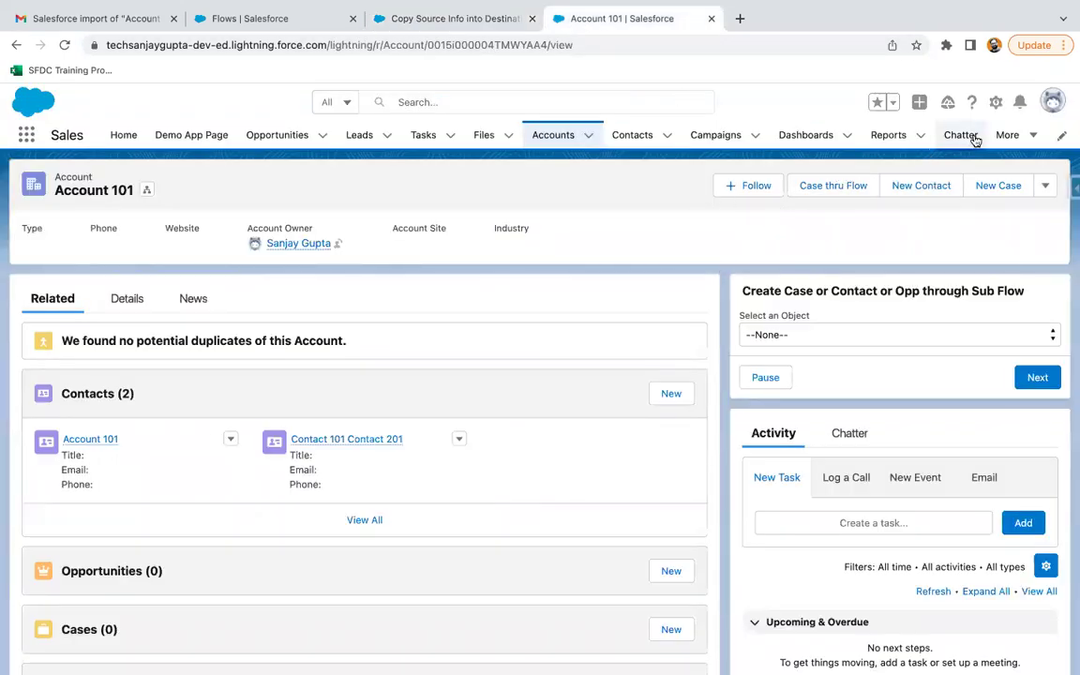
pyautogui.click(995, 103)
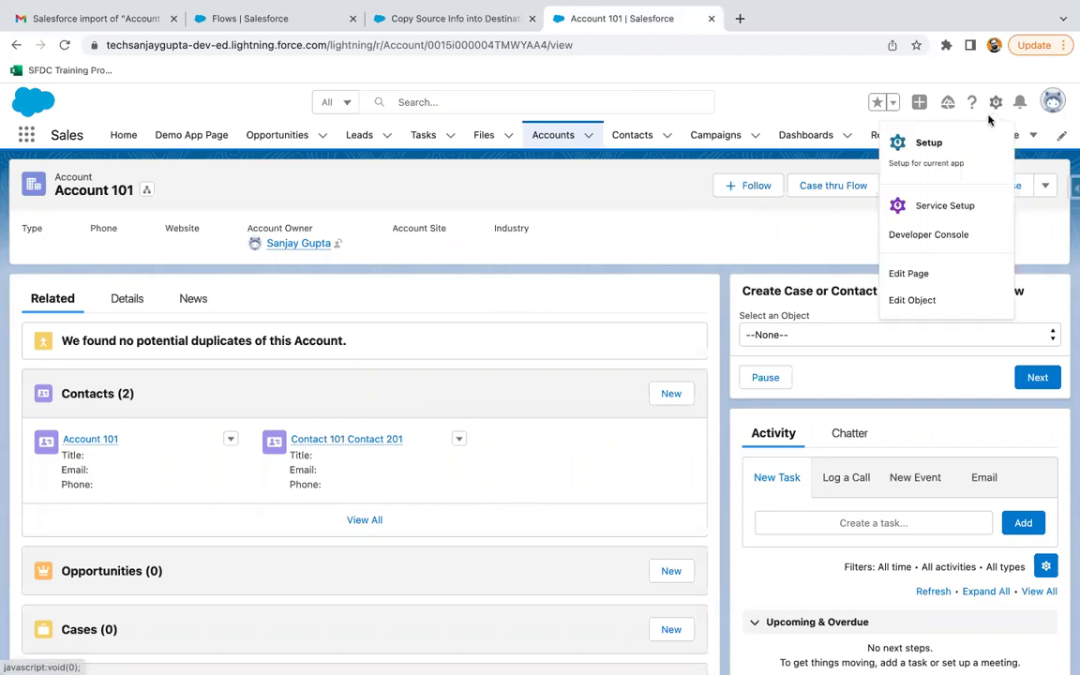
pyautogui.click(920, 273)
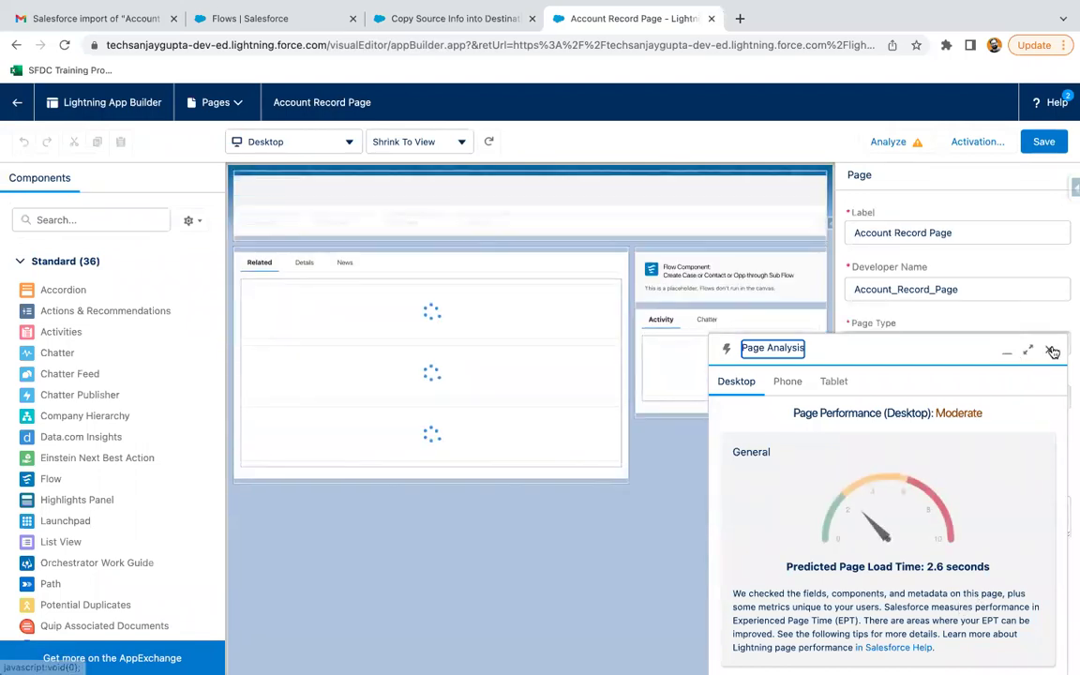
pyautogui.click(1049, 349)
# Step: Switch the page's flow component to Copy Source Info into Destination Record, pass the record ID into recordId, and save the page
pyautogui.click(709, 277)
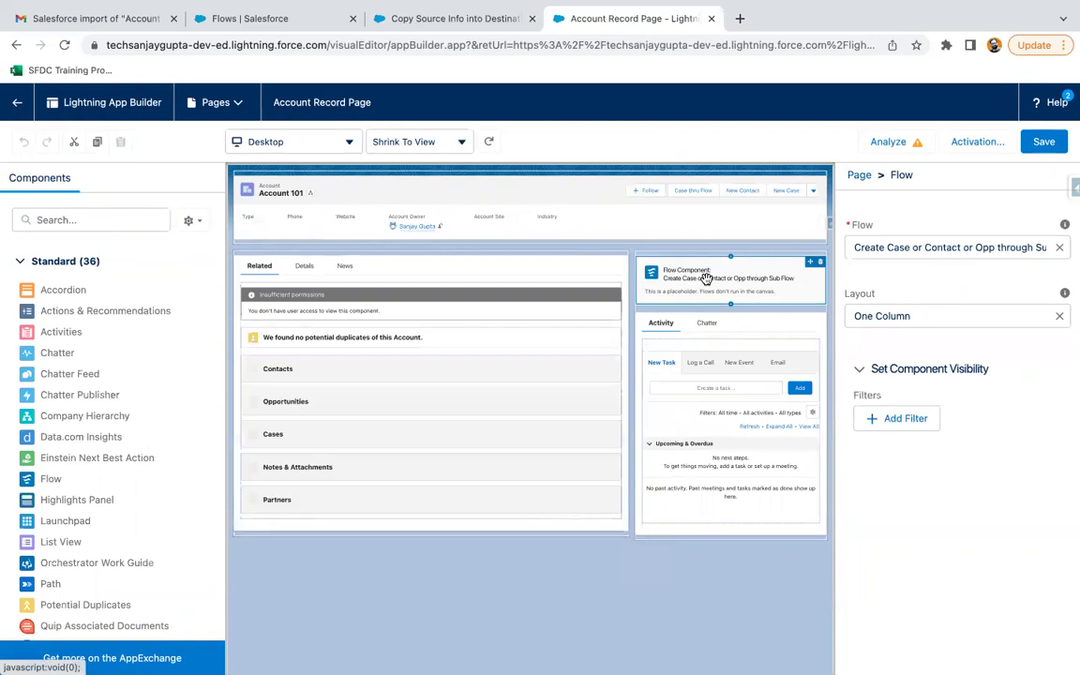
pyautogui.click(884, 299)
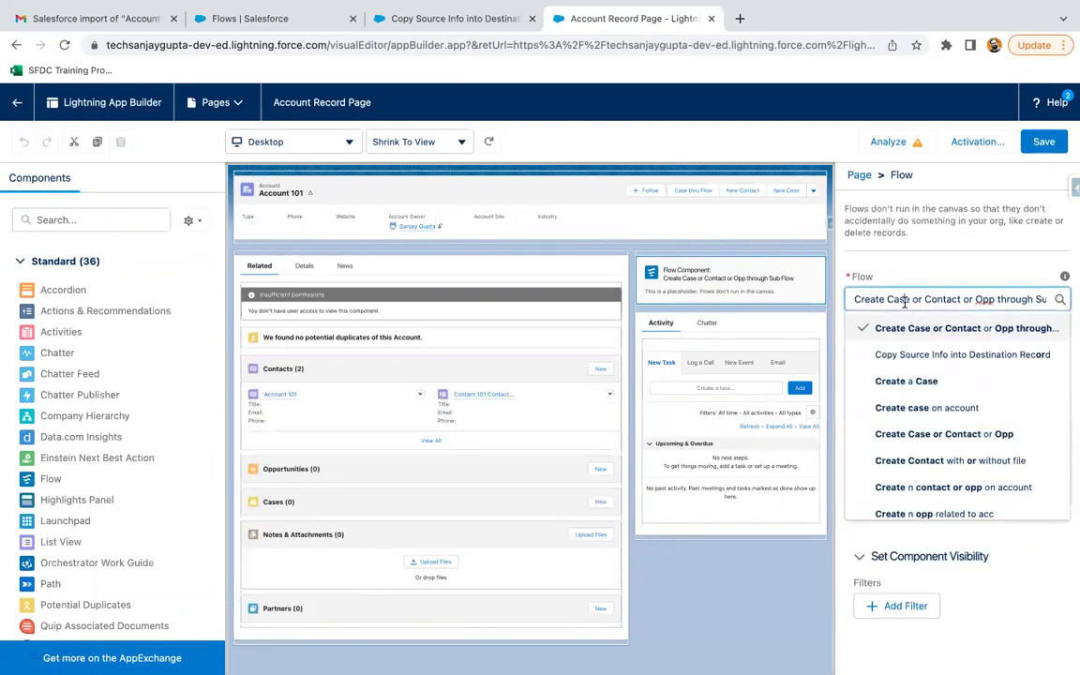
pyautogui.click(919, 360)
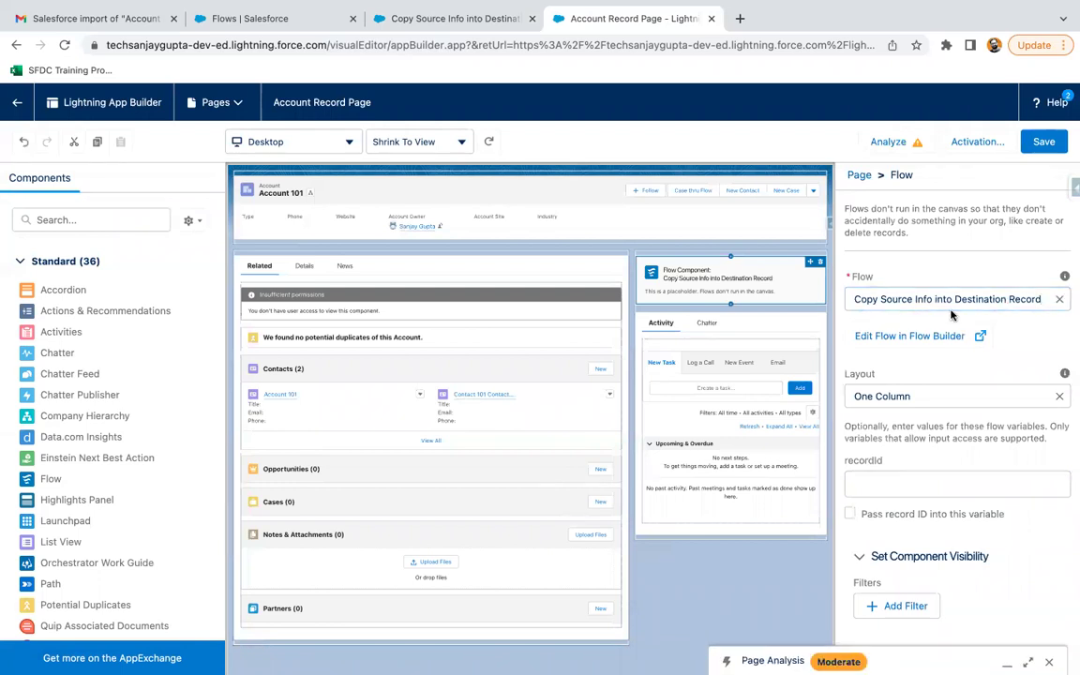
pyautogui.click(850, 514)
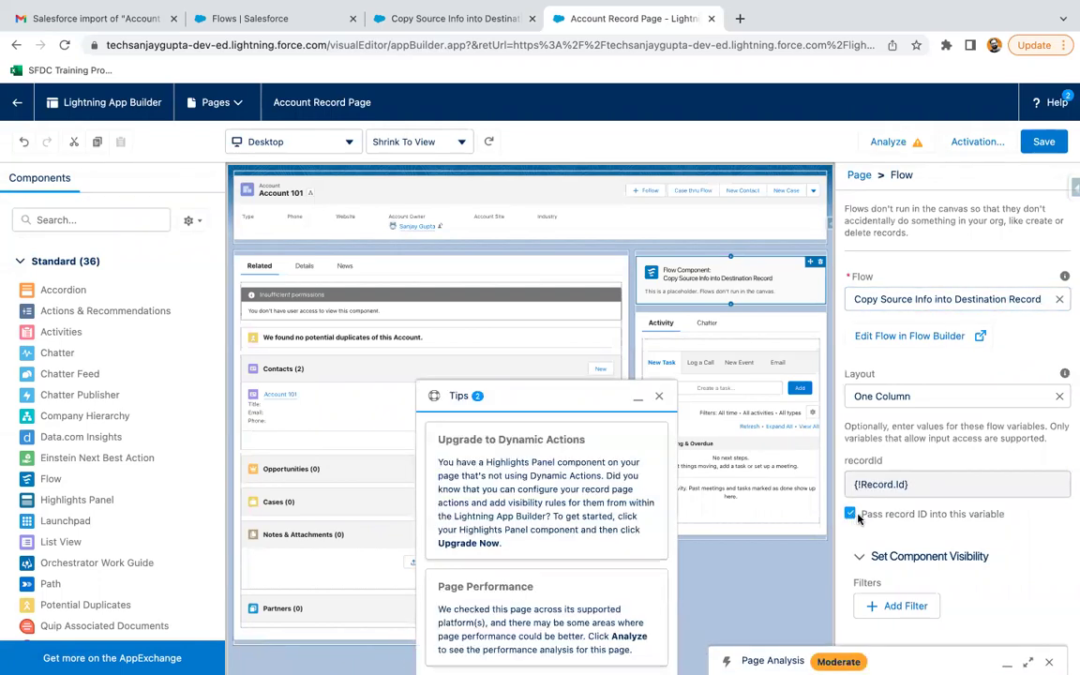
pyautogui.click(660, 395)
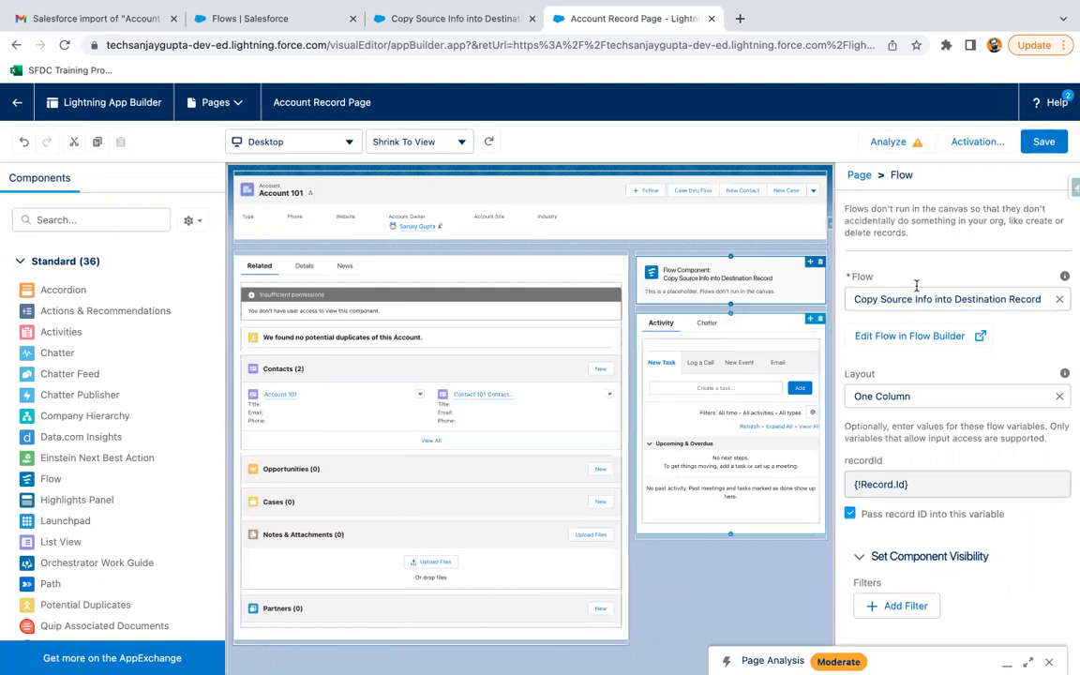
pyautogui.click(1044, 142)
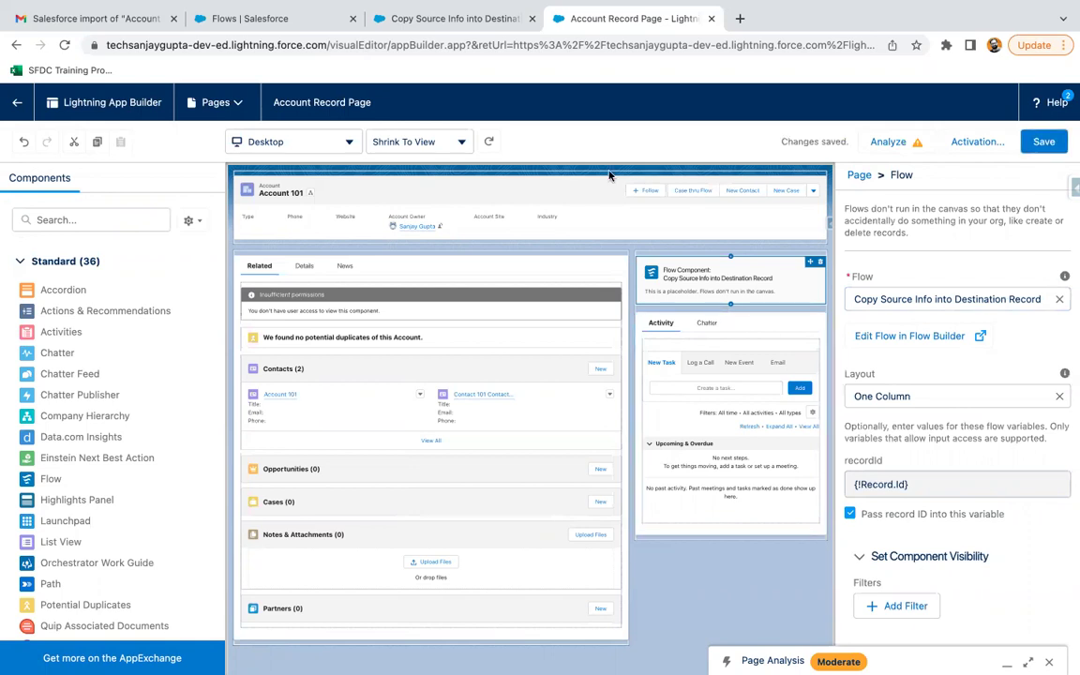
# Step: Return to the Account 101 record and examine the destination account choices offered by the embedded flow
pyautogui.click(18, 105)
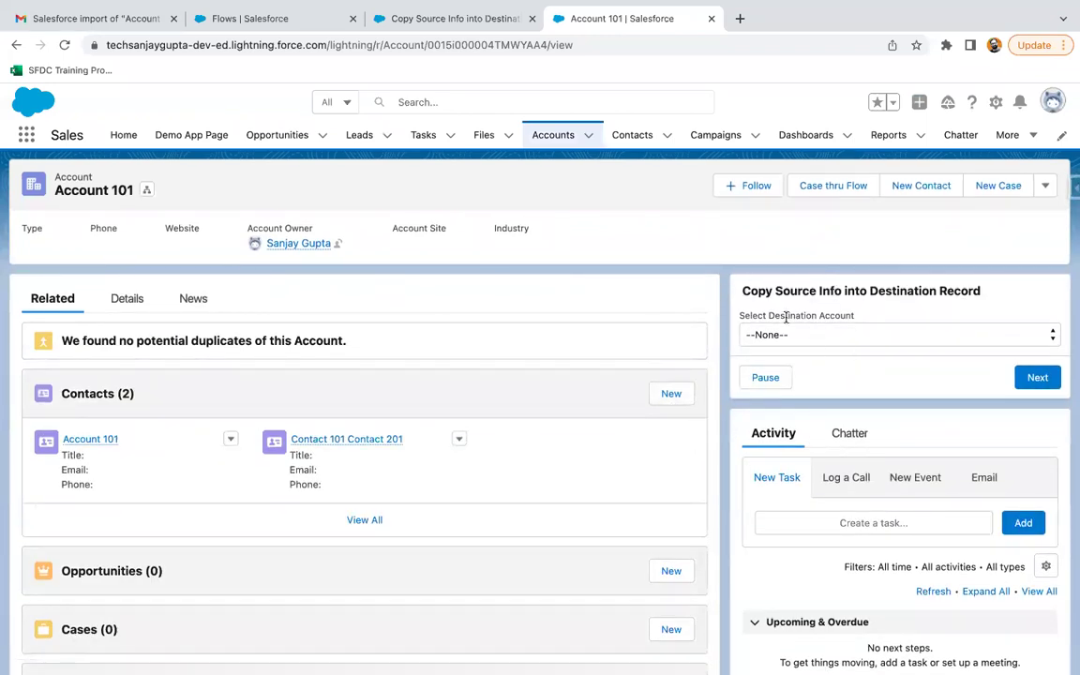
pyautogui.click(809, 340)
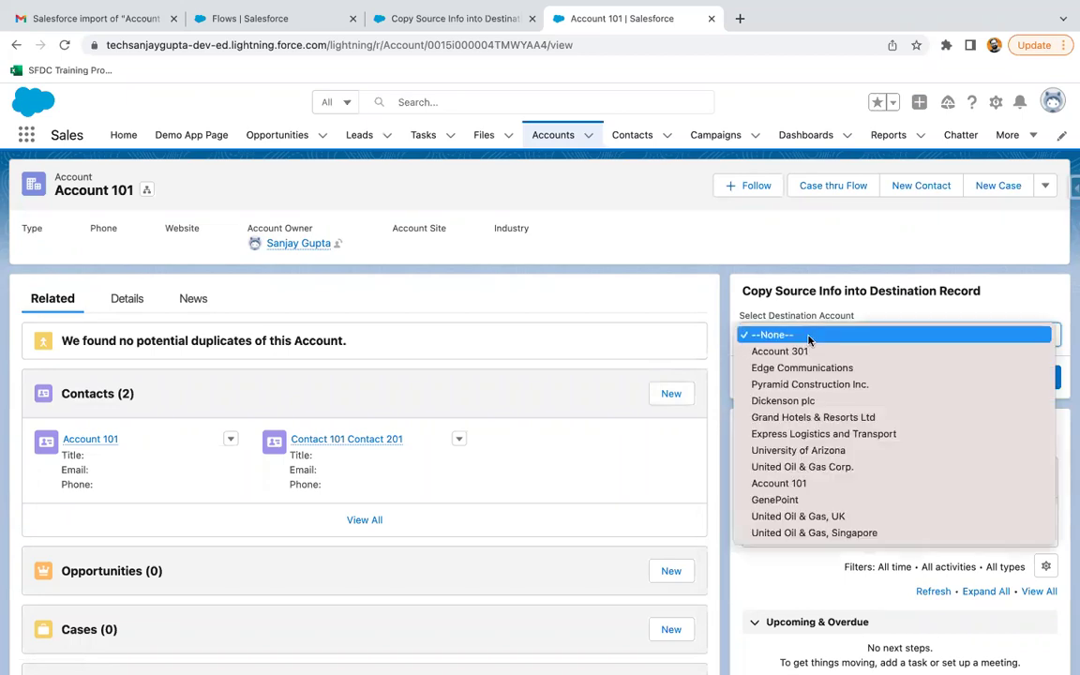
pyautogui.click(778, 242)
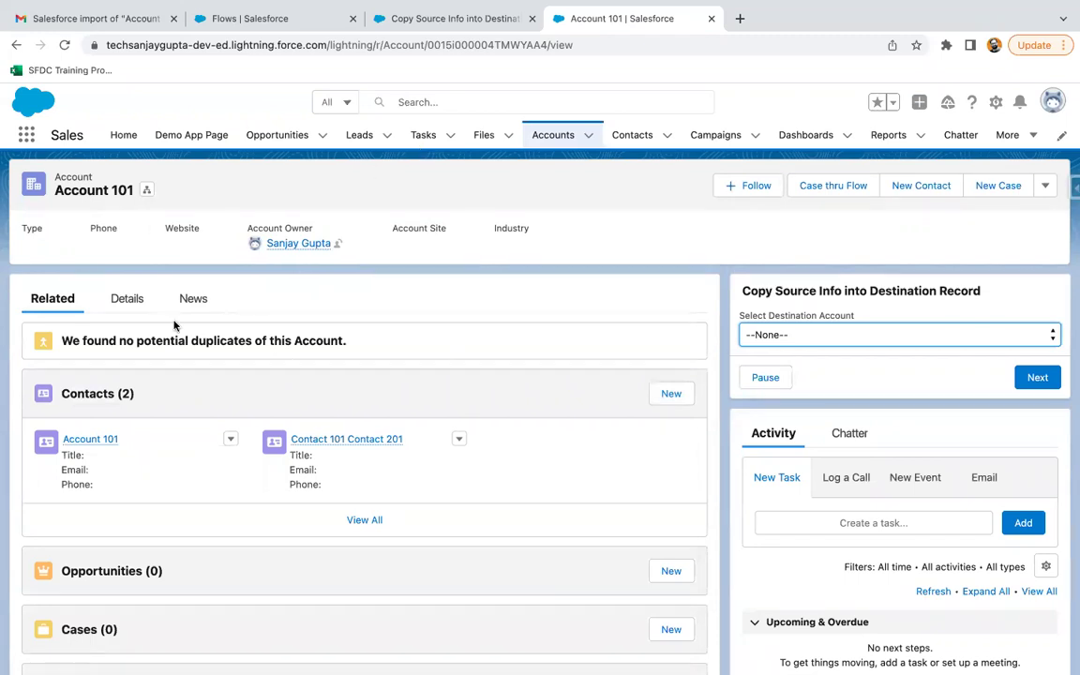
# Step: In Account 101's details, set the Rating to Hot, enter a phone number, and save the record
pyautogui.click(124, 300)
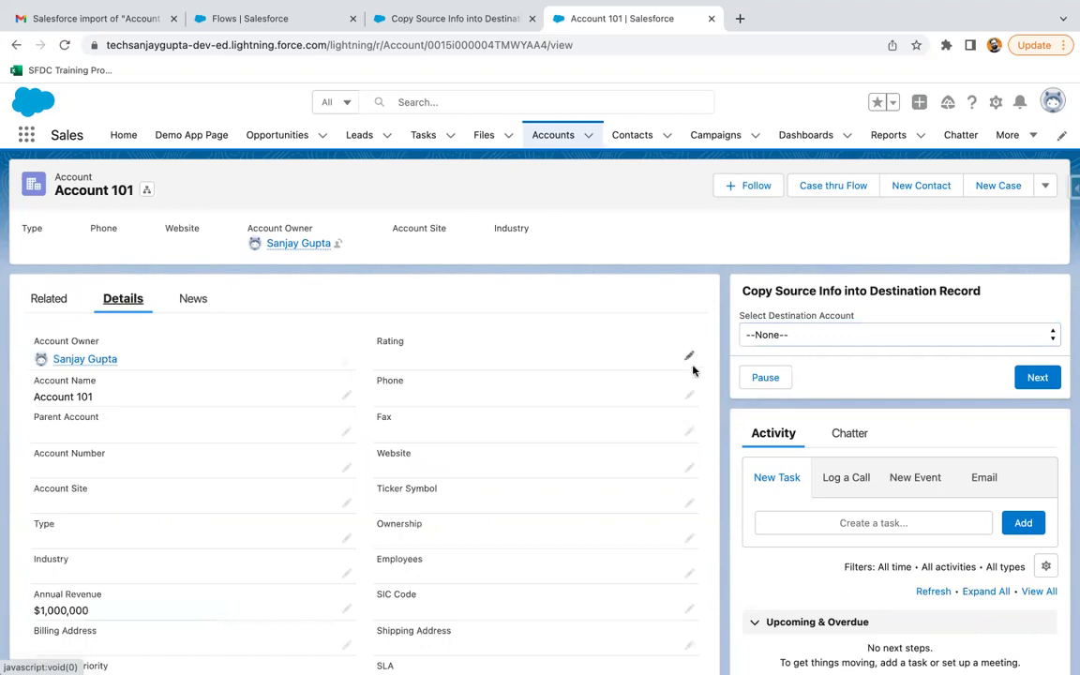
pyautogui.click(689, 359)
pyautogui.click(474, 371)
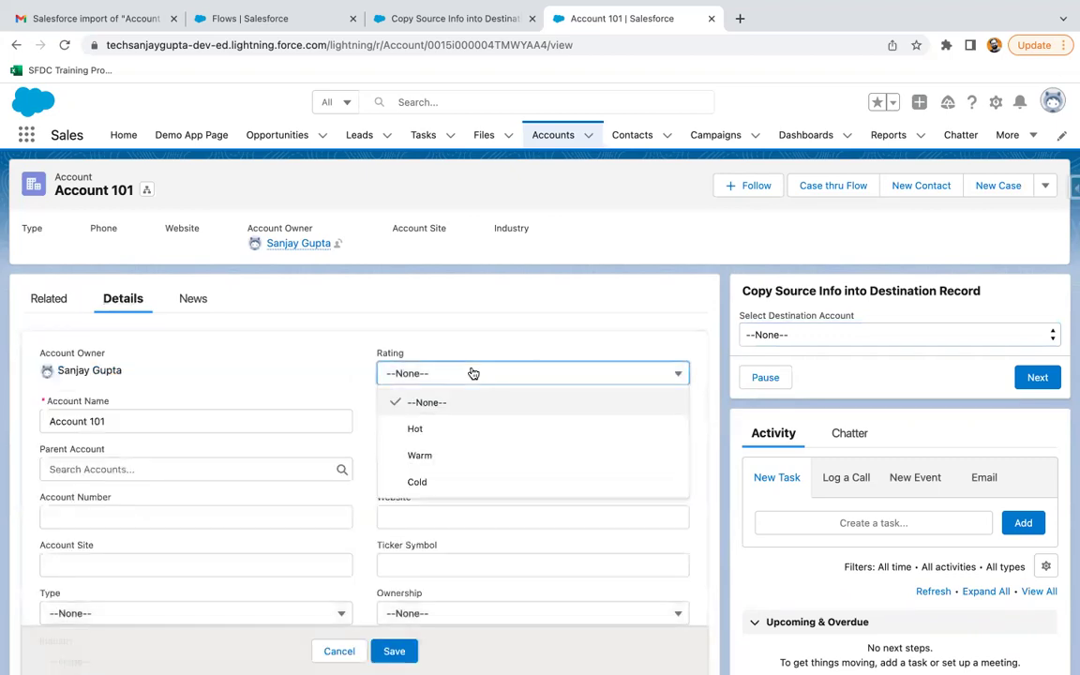
pyautogui.click(436, 425)
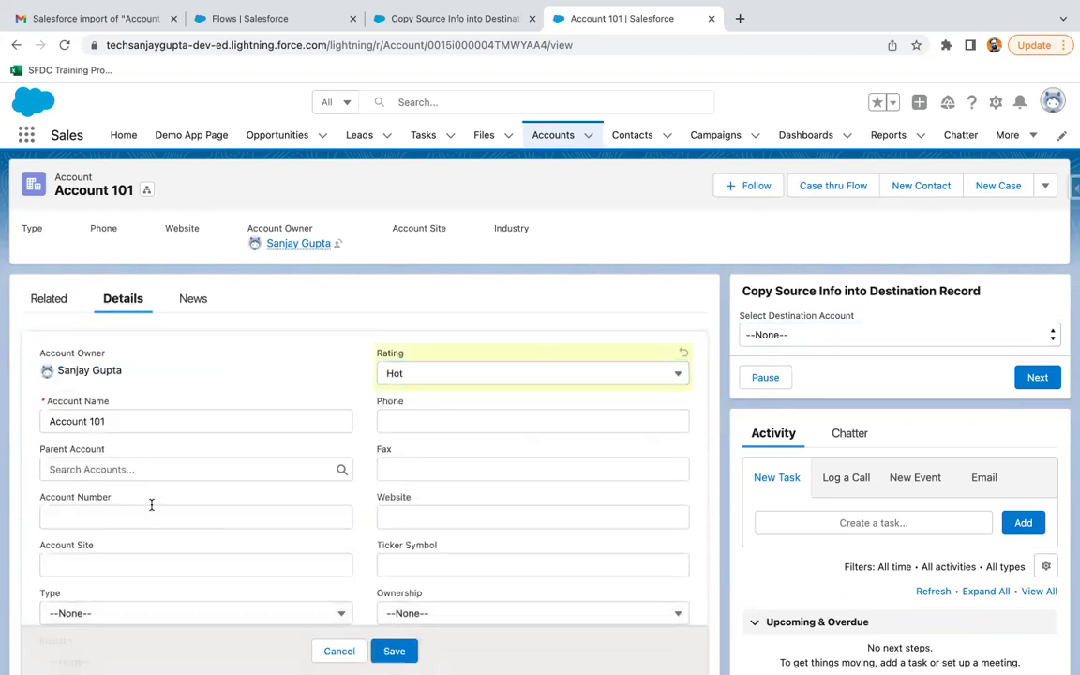
pyautogui.scroll(-3, 151, 507)
pyautogui.scroll(1, 418, 350)
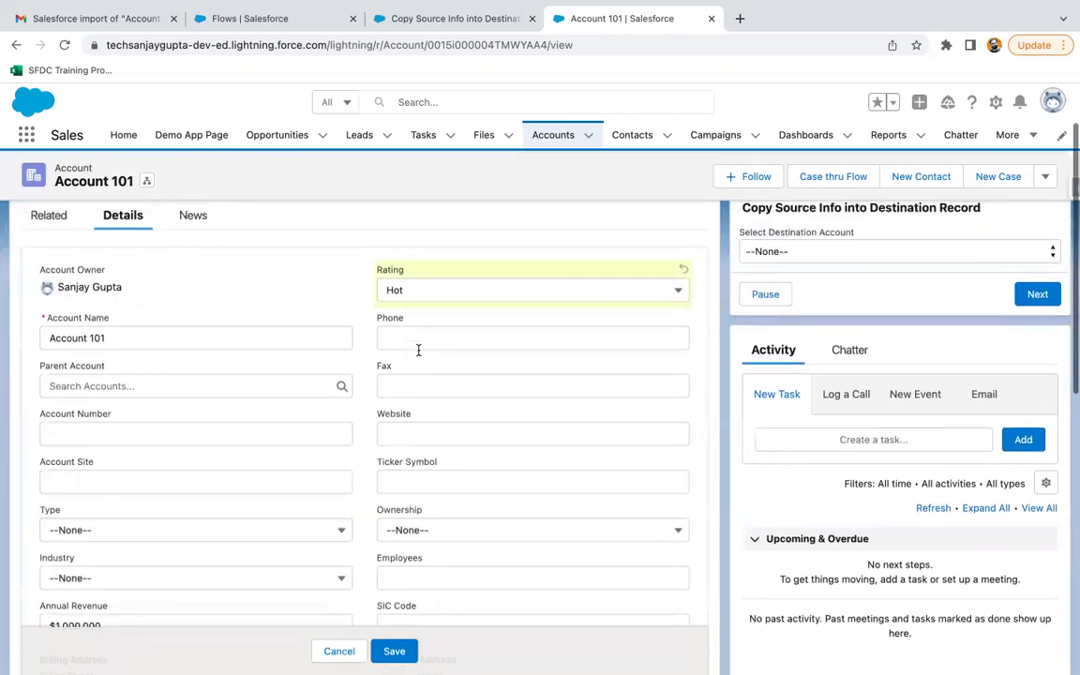
pyautogui.scroll(1, 418, 350)
pyautogui.click(421, 379)
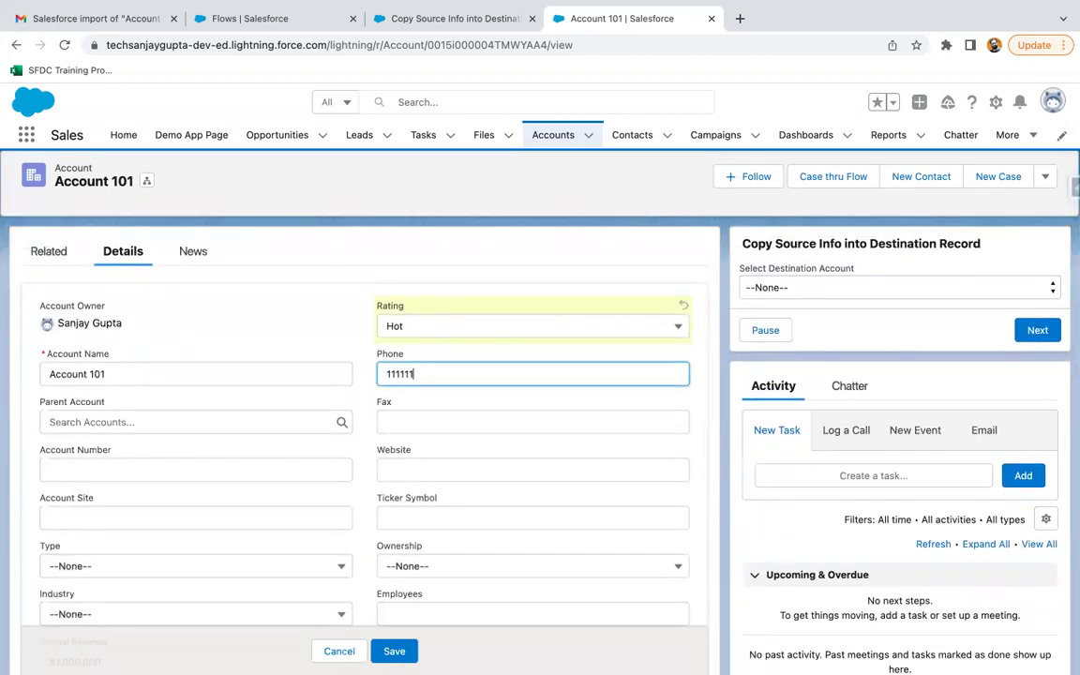
pyautogui.click(395, 650)
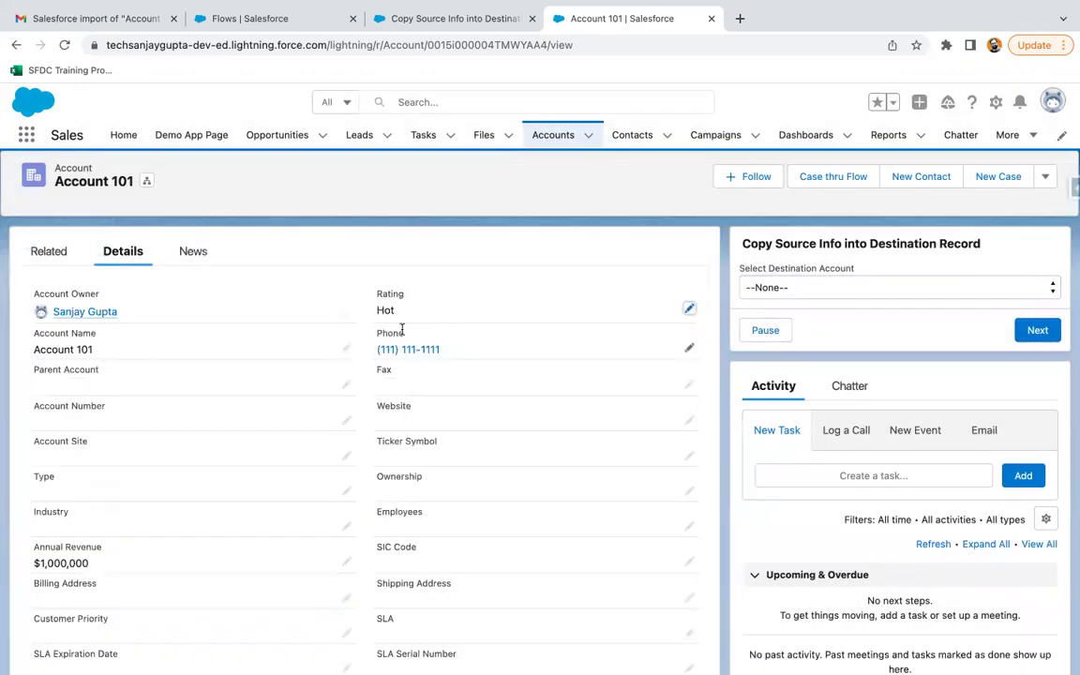
# Step: Run the embedded flow on Account 101 with Account 301 as the destination account
pyautogui.click(839, 290)
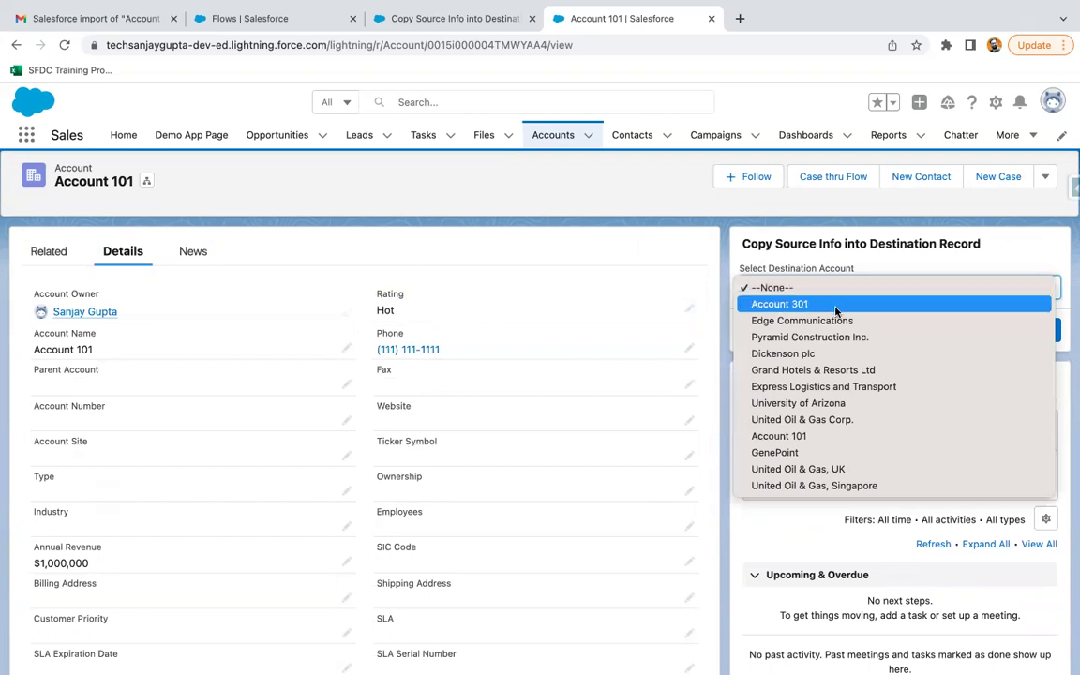
pyautogui.click(789, 307)
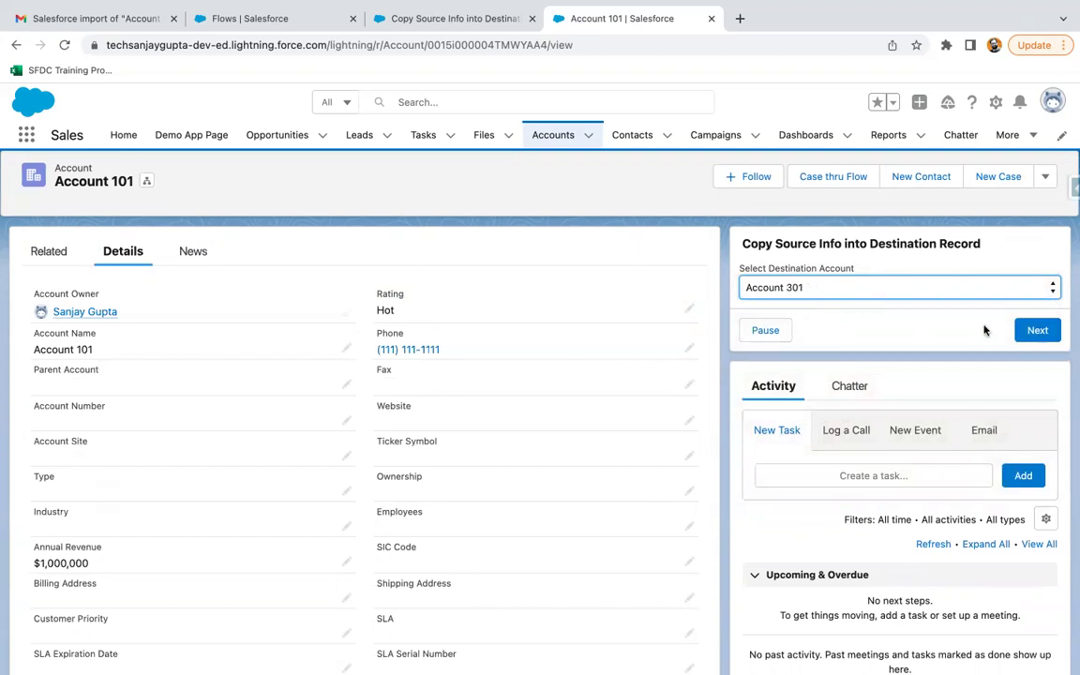
pyautogui.click(1038, 330)
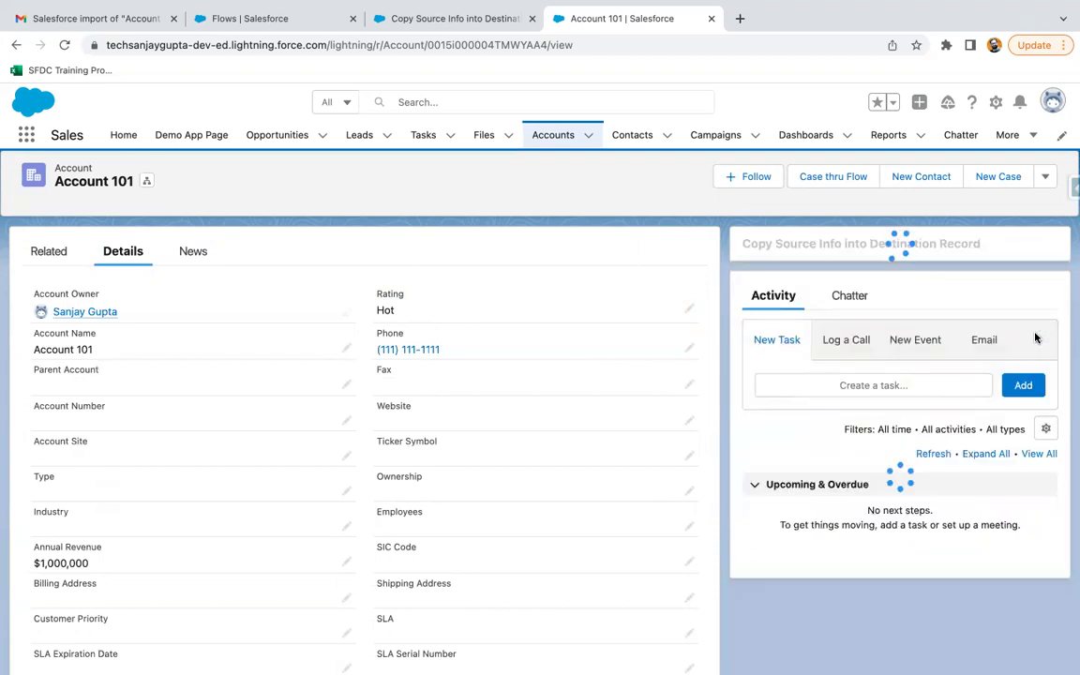
# Step: Open Account 301's details to check its Rating and Phone, and glance at the flow in Flow Builder
pyautogui.click(553, 135)
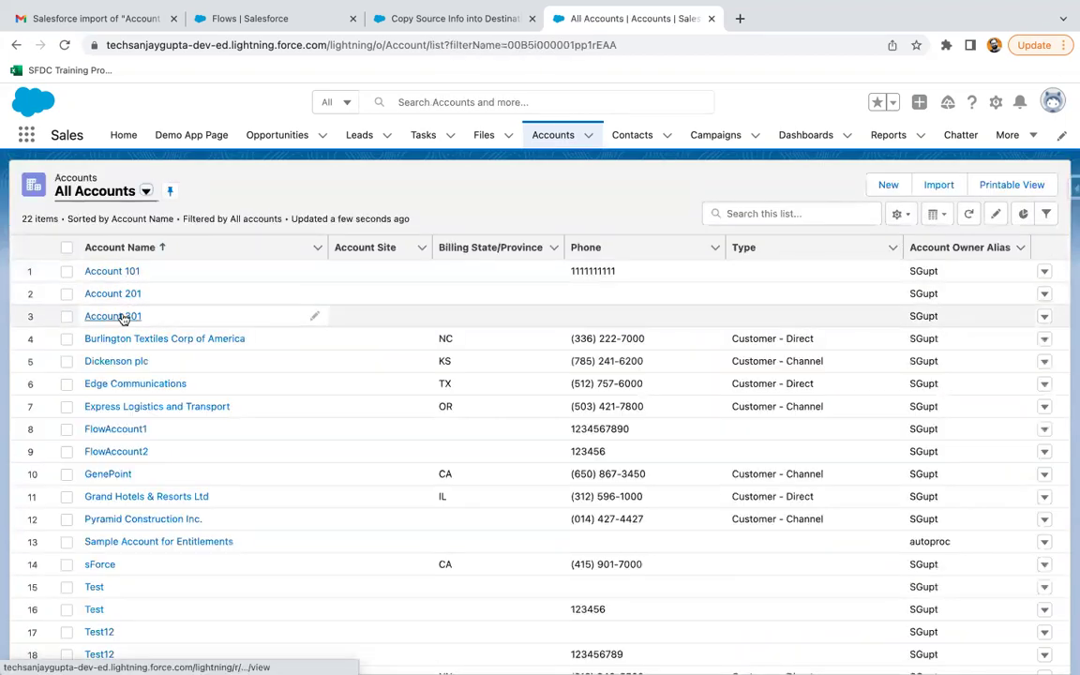
pyautogui.click(124, 316)
pyautogui.click(128, 300)
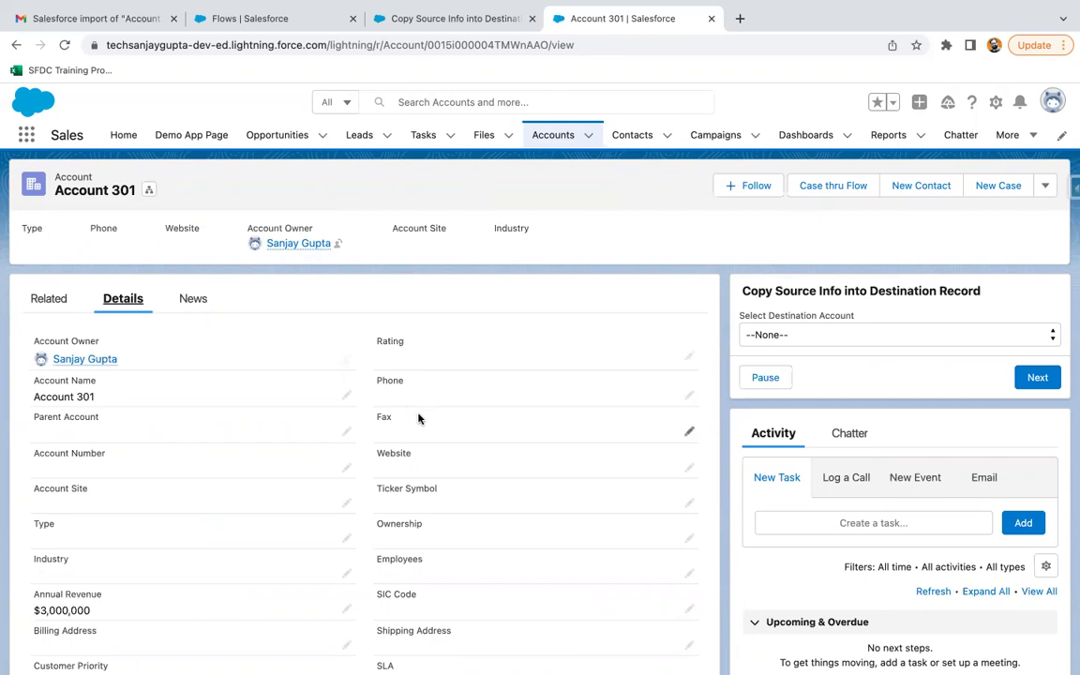
pyautogui.click(410, 19)
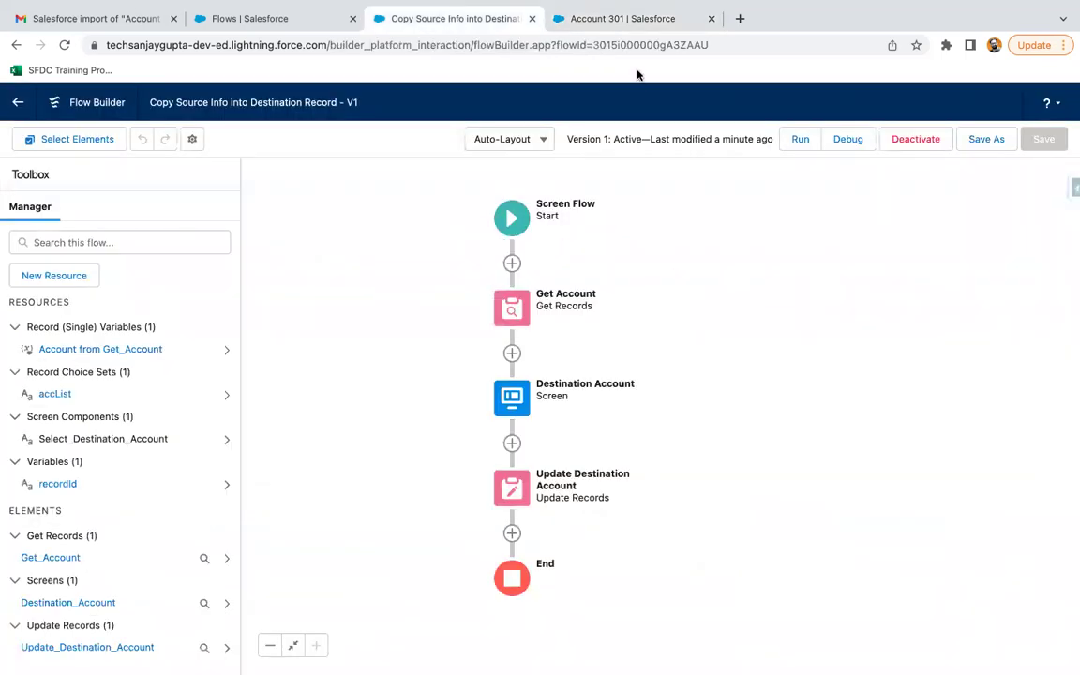
pyautogui.click(627, 21)
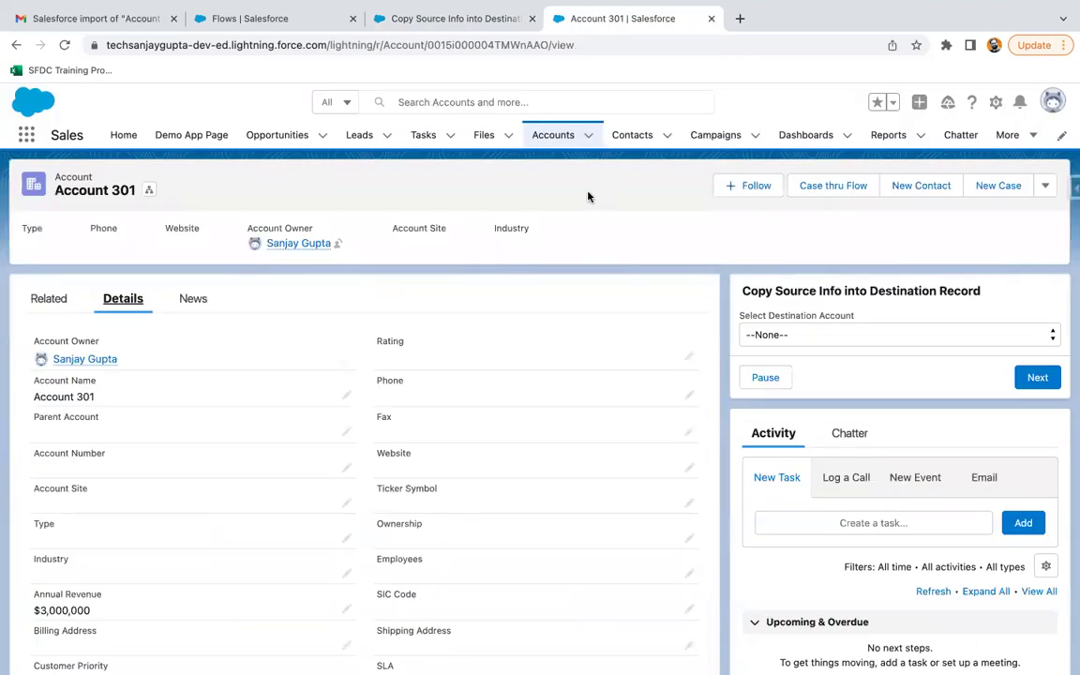
# Step: Open the Account 101 record and copy its record ID from the URL
pyautogui.click(555, 135)
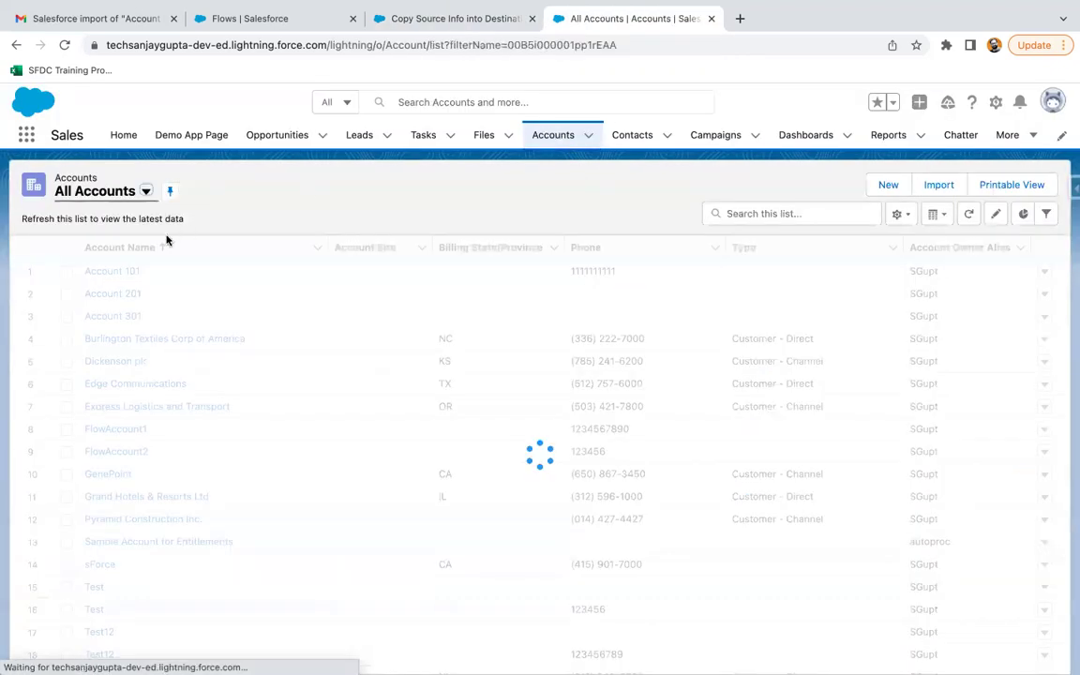
pyautogui.click(119, 272)
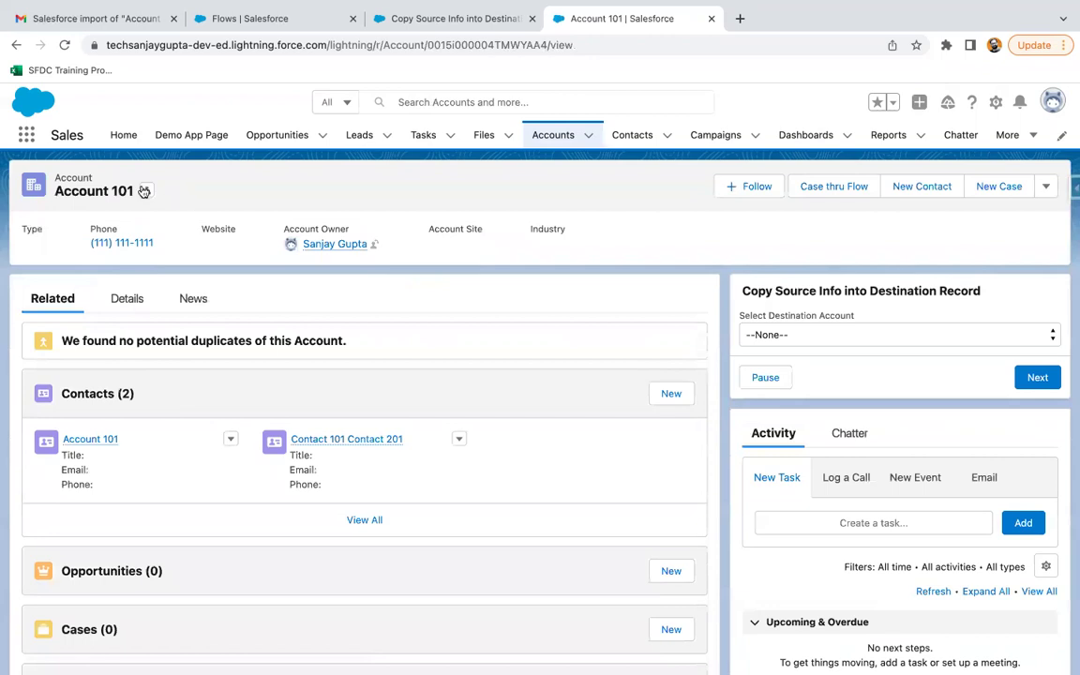
pyautogui.doubleClick(538, 45)
pyautogui.hotkey('ctrl', 'c')
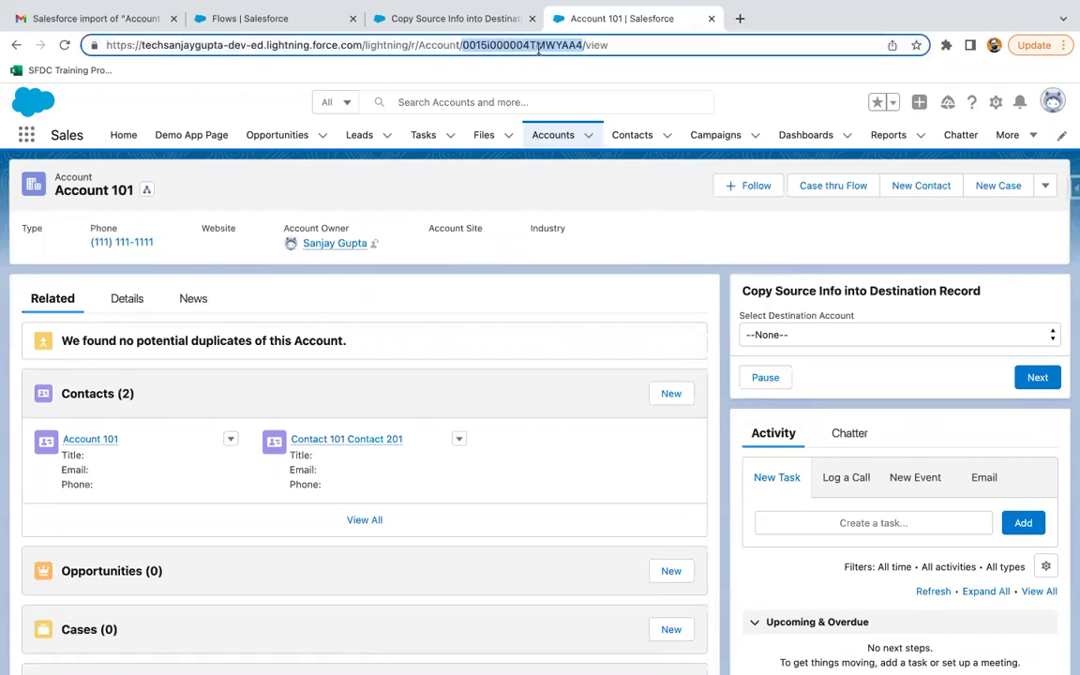
# Step: Start a debug run of the flow, passing Account 101's copied record ID as the recordId input
pyautogui.click(470, 19)
pyautogui.click(839, 142)
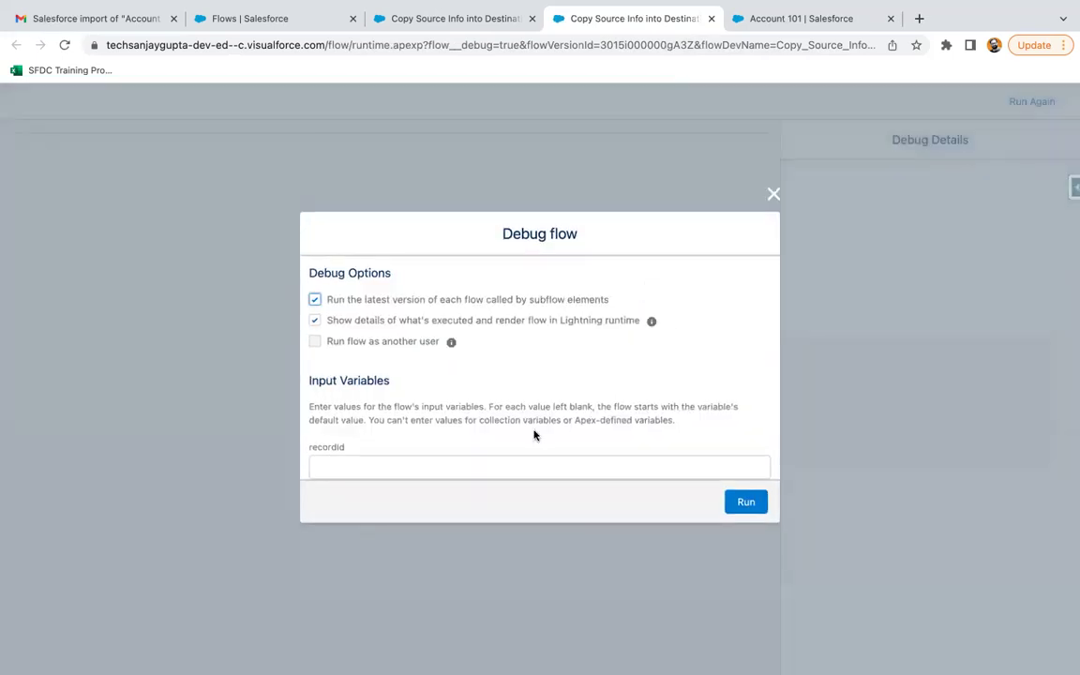
pyautogui.click(419, 463)
pyautogui.hotkey('ctrl', 'v')
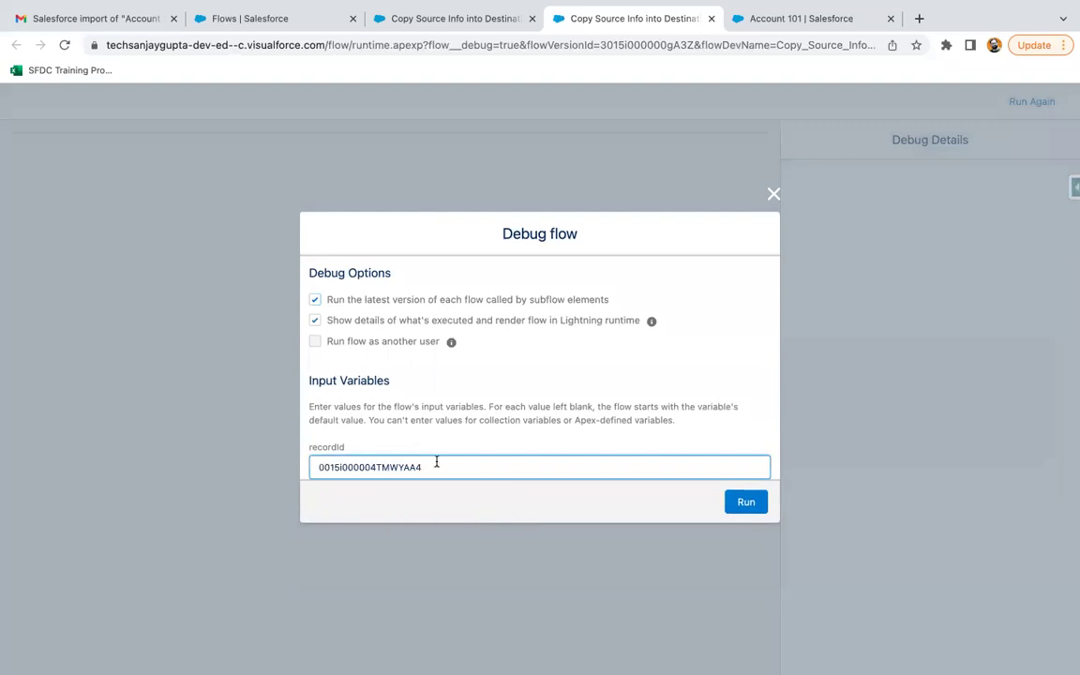
pyautogui.click(789, 19)
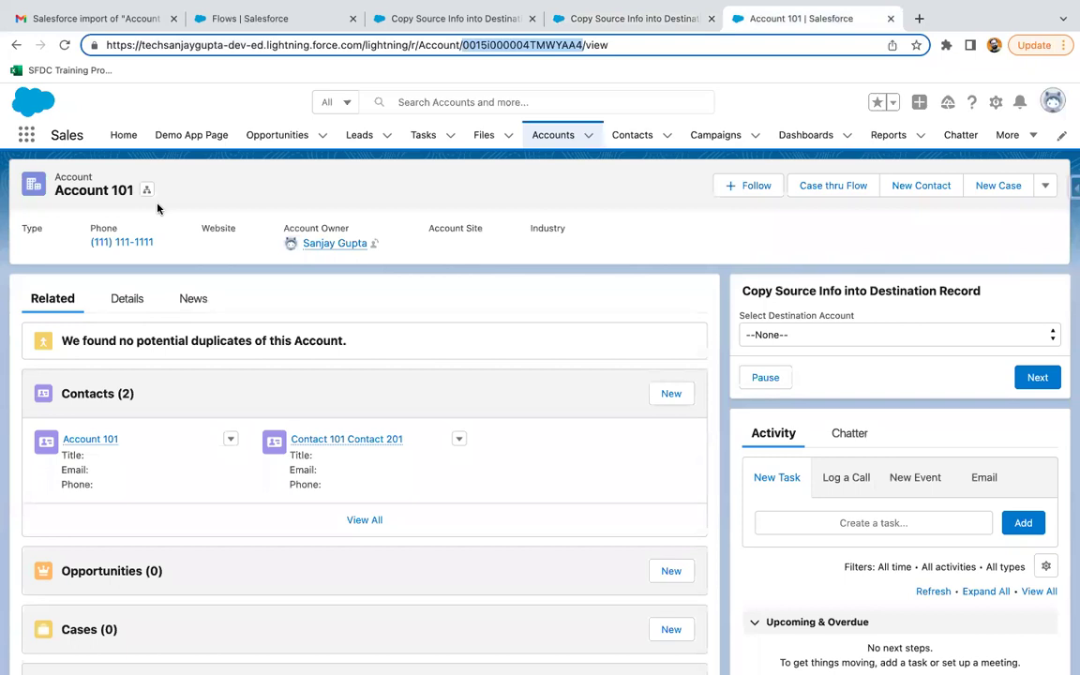
pyautogui.click(588, 21)
pyautogui.click(758, 507)
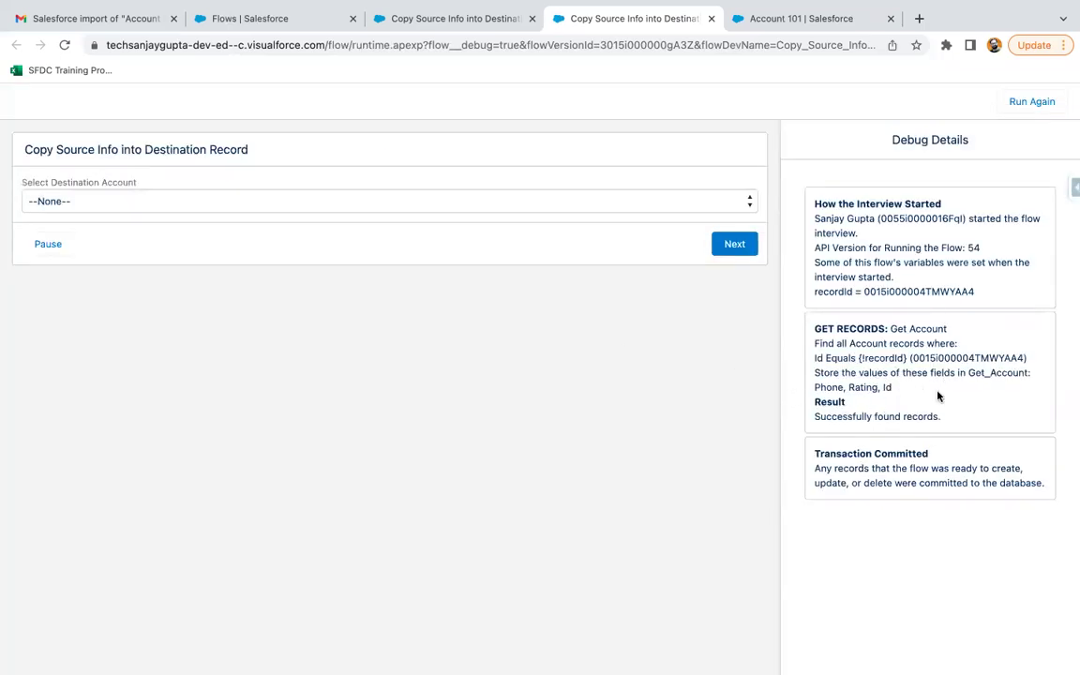
# Step: Check the Get Account debug details, complete the run with Account 301 as the destination account, and review the full debug log
pyautogui.doubleClick(928, 358)
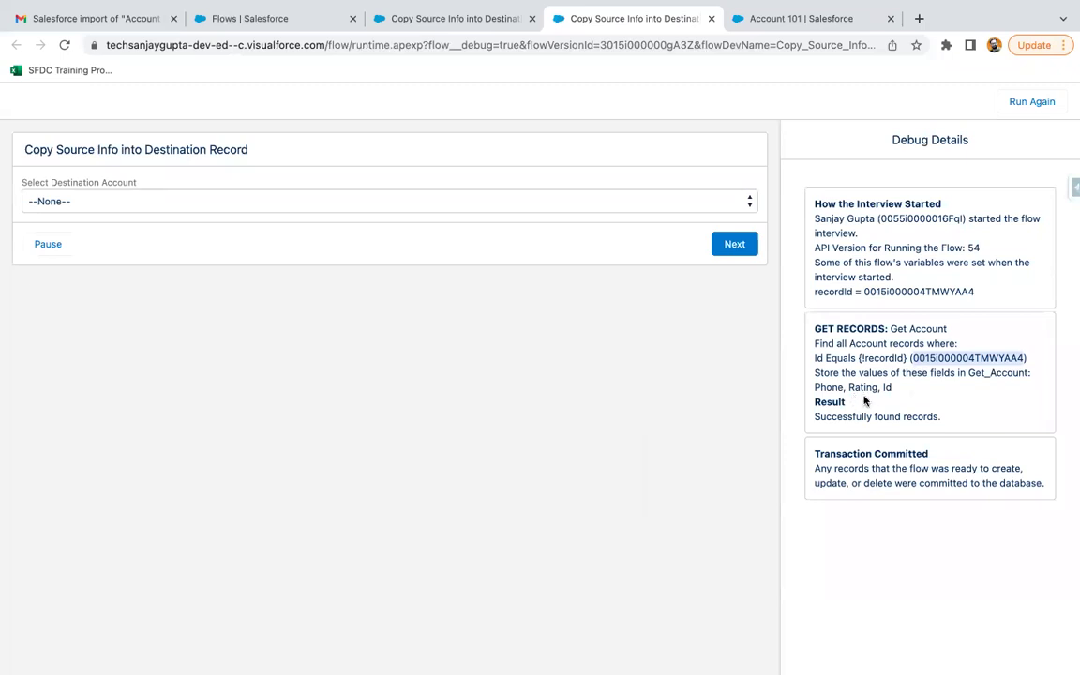
pyautogui.click(117, 210)
pyautogui.click(84, 217)
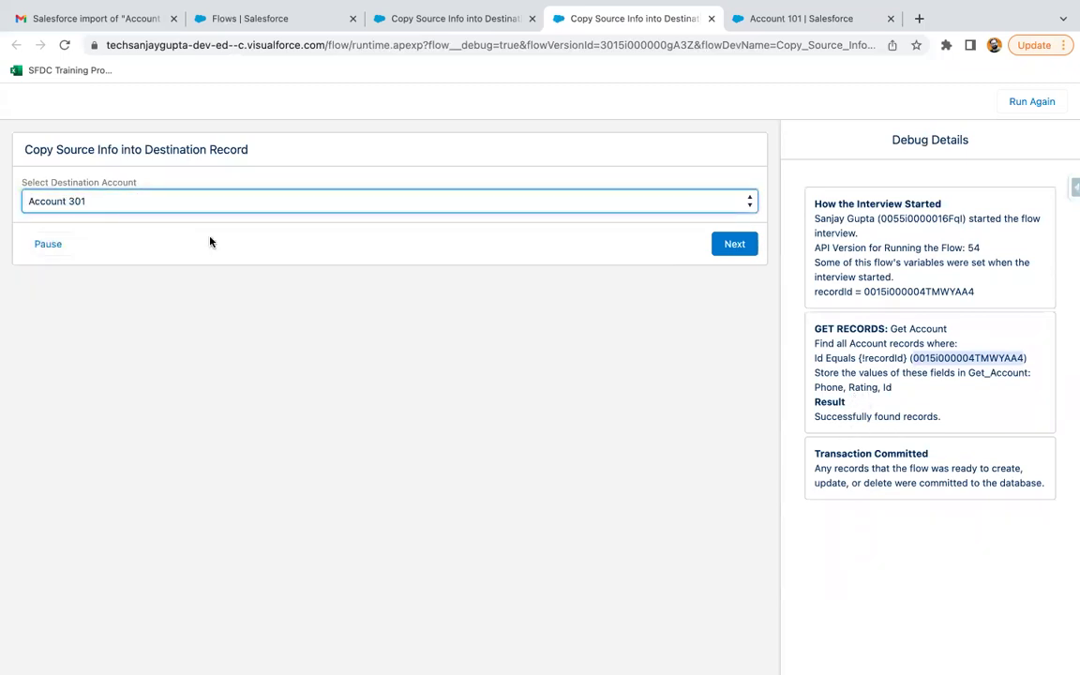
pyautogui.click(735, 247)
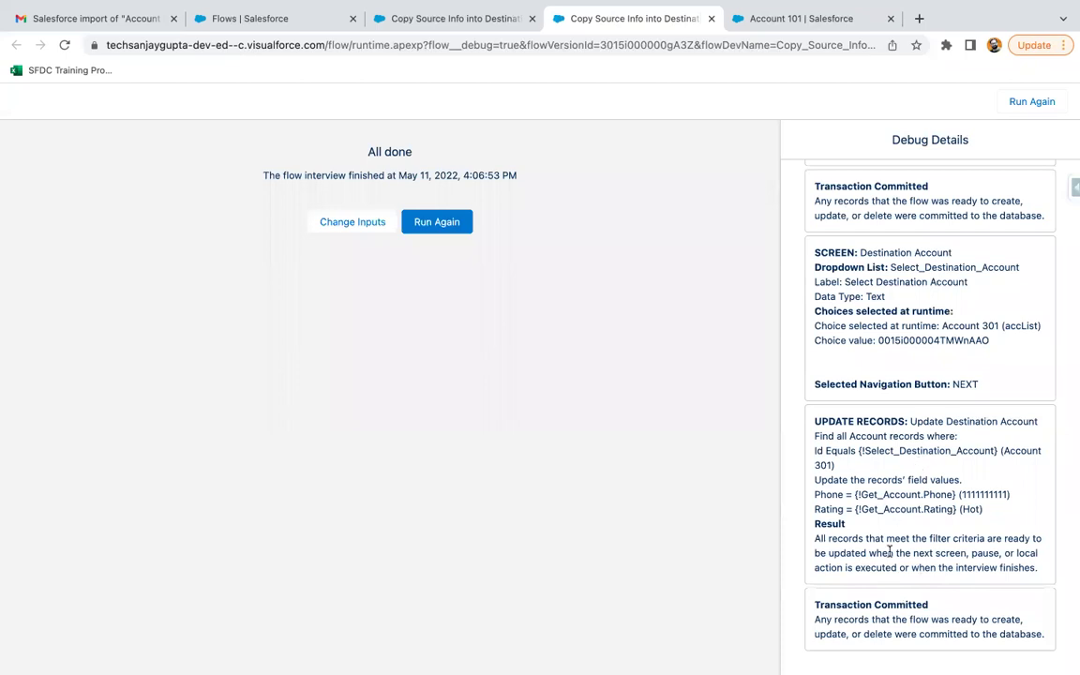
pyautogui.scroll(5, 887, 552)
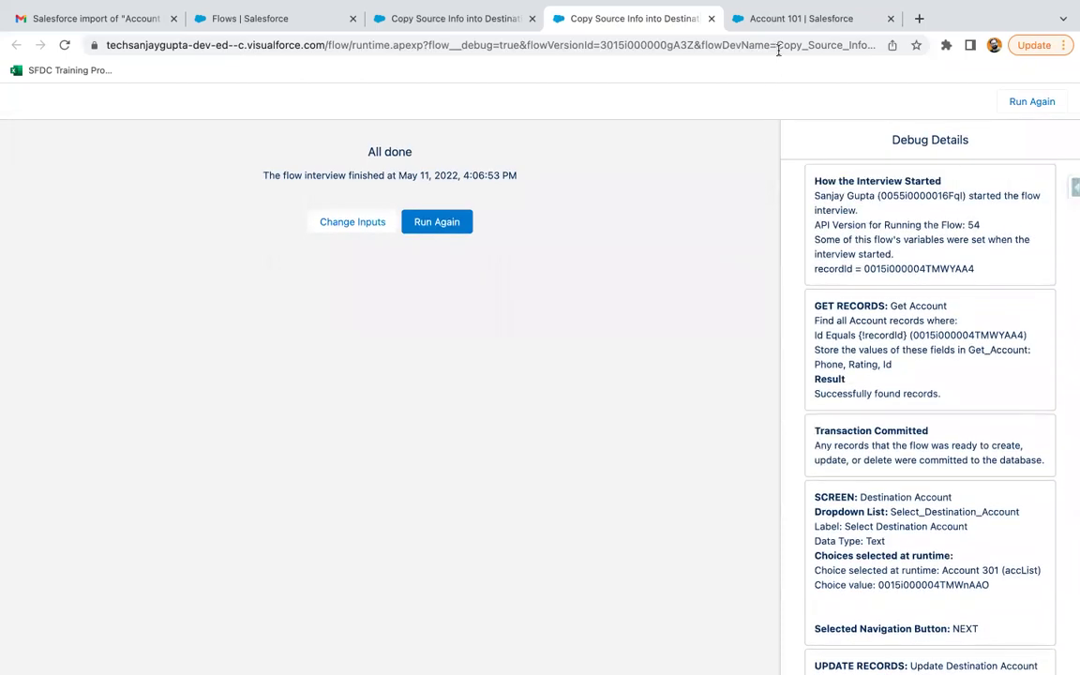
# Step: Reopen Account 301 and compare its Rating and Phone details with the debug run
pyautogui.click(746, 26)
pyautogui.click(552, 137)
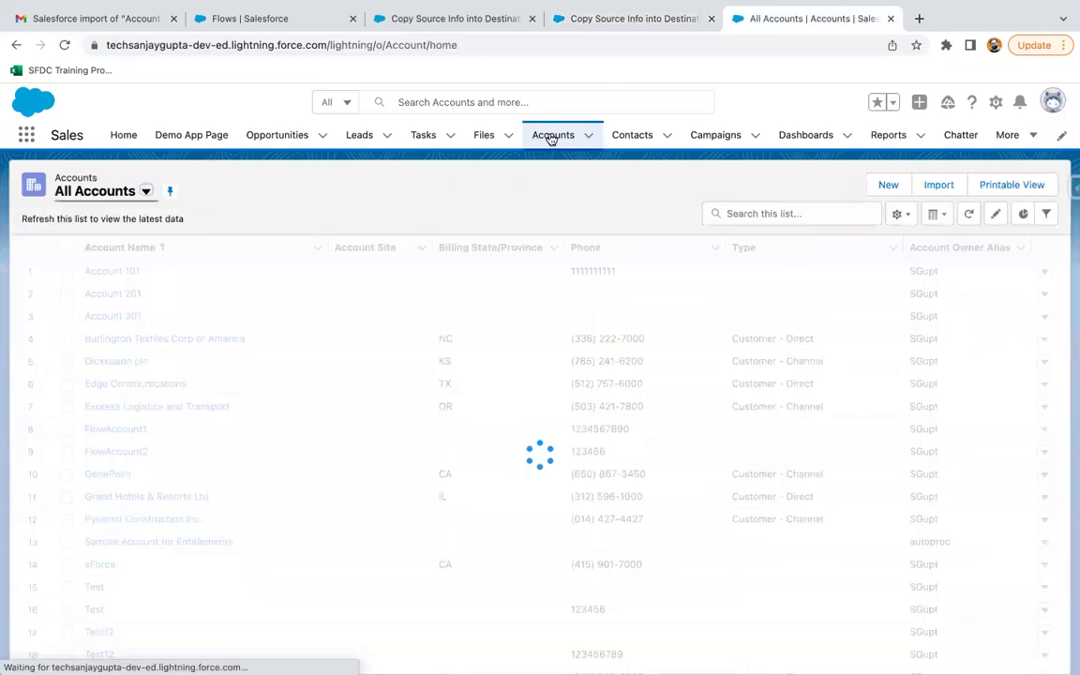
pyautogui.click(121, 318)
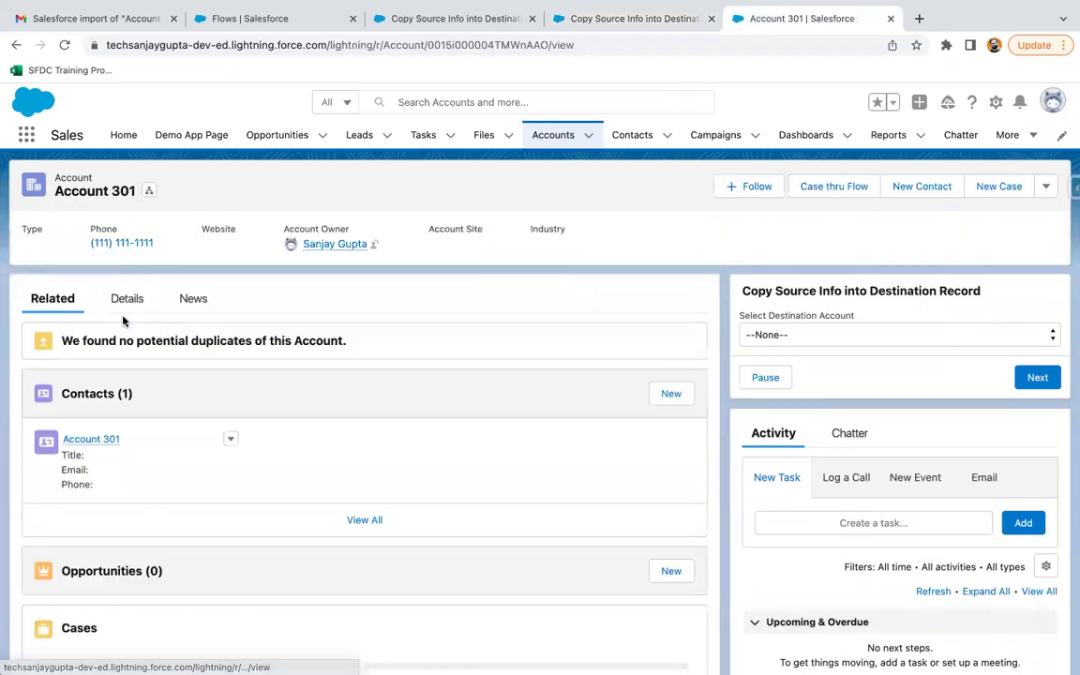
pyautogui.click(126, 302)
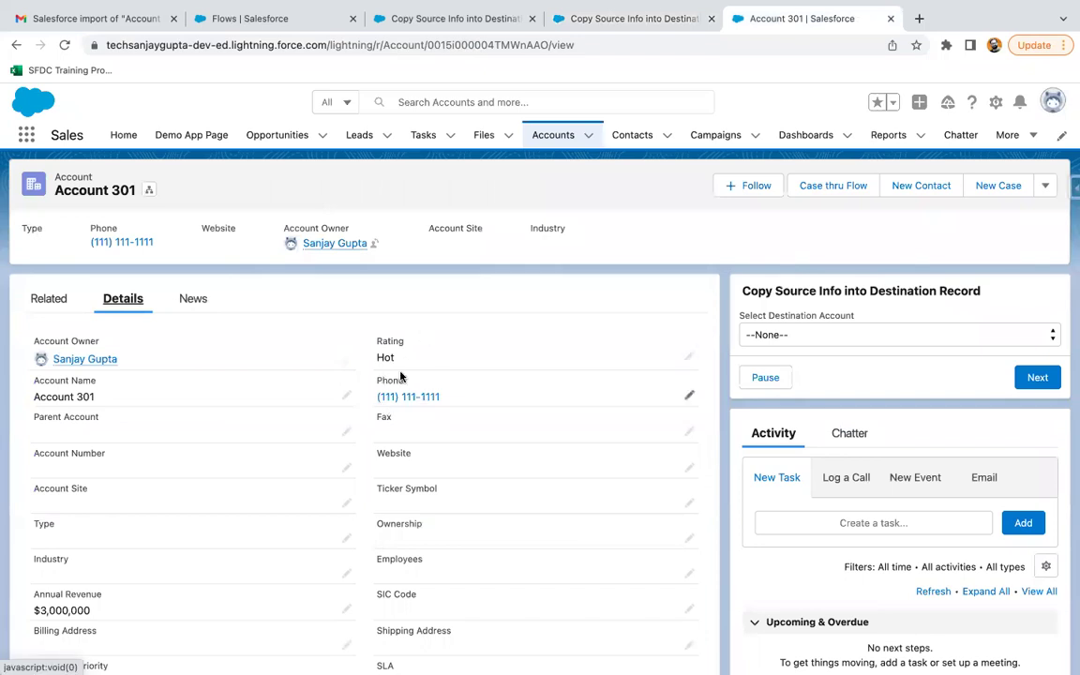
pyautogui.click(625, 20)
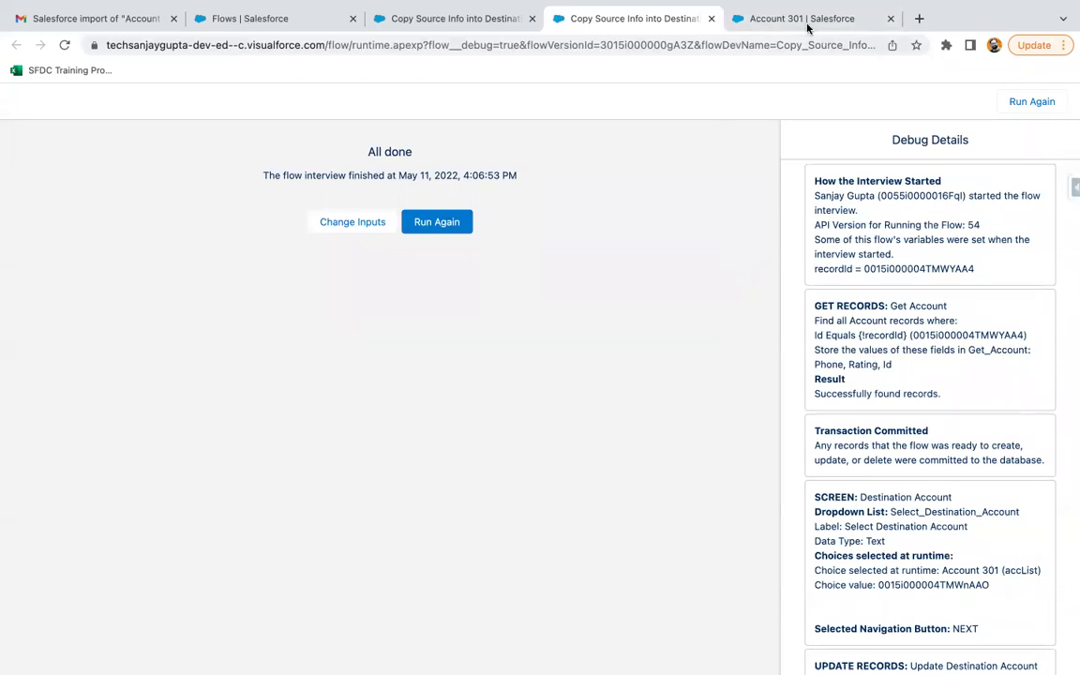
pyautogui.click(728, 21)
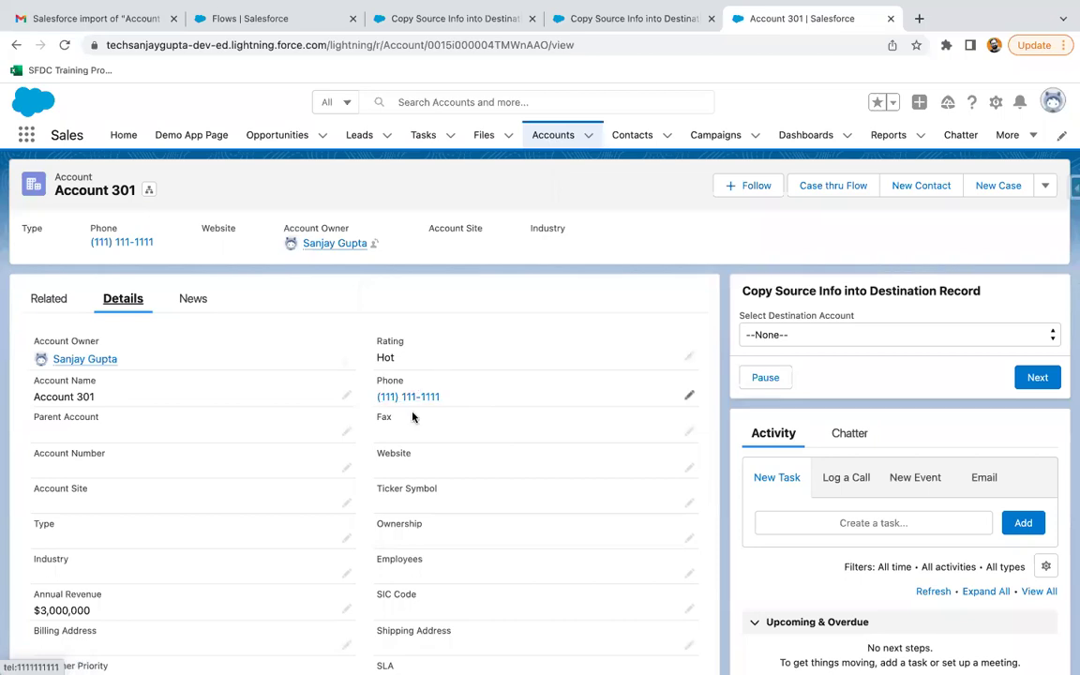
# Step: Run the embedded flow on Account 301 with Pyramid Construction Inc. as the destination account
pyautogui.click(778, 334)
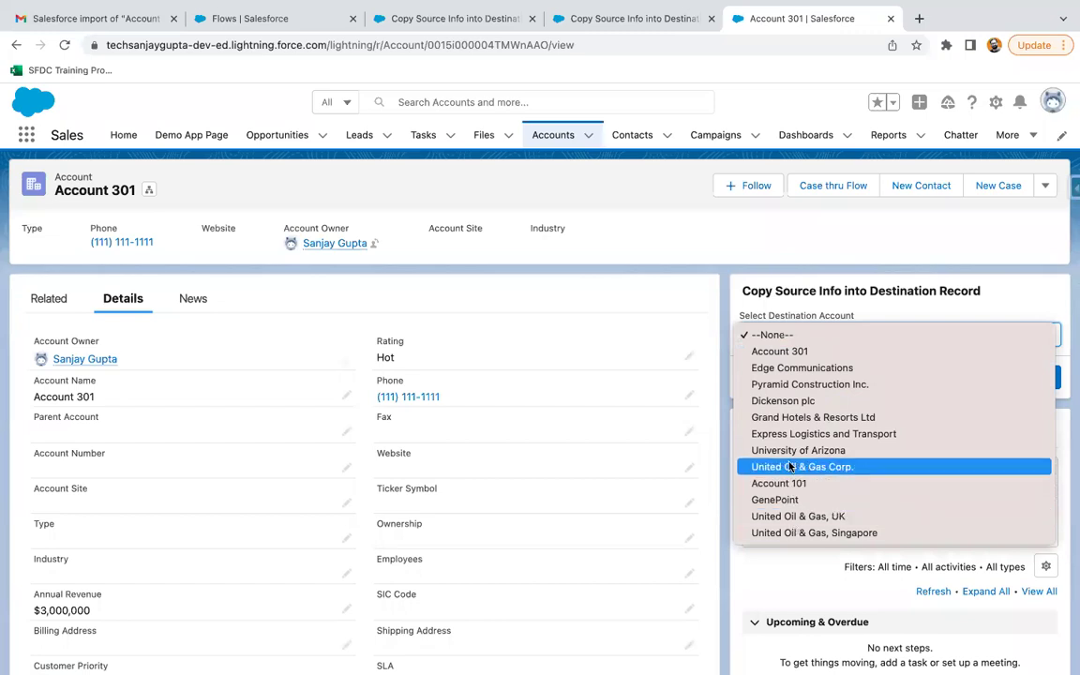
pyautogui.click(791, 386)
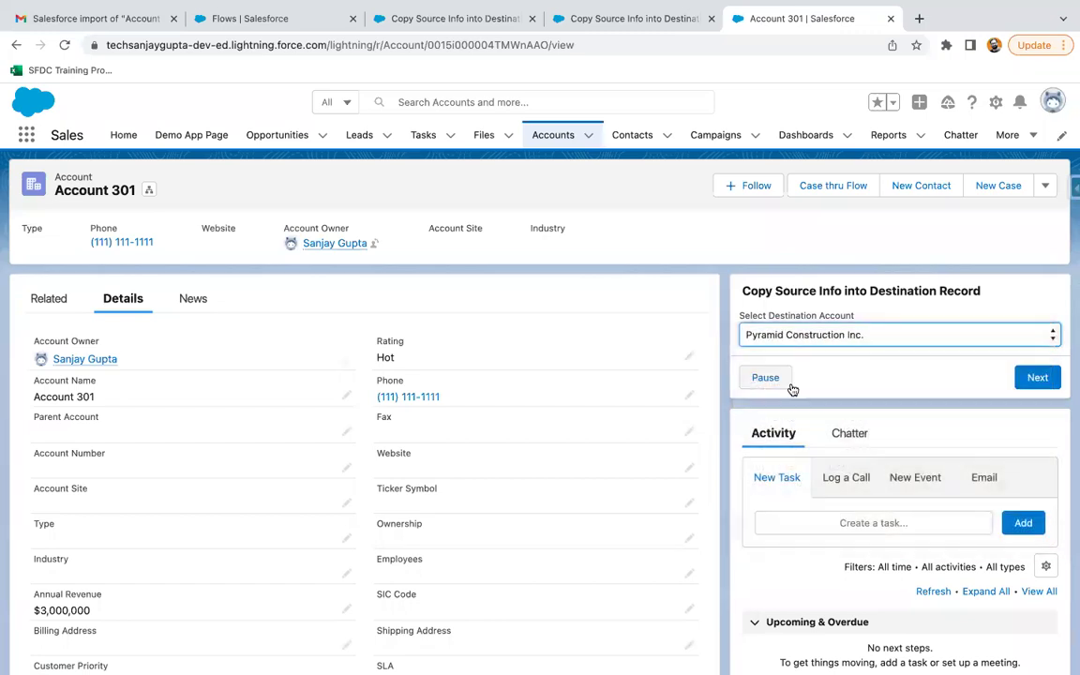
pyautogui.click(1037, 380)
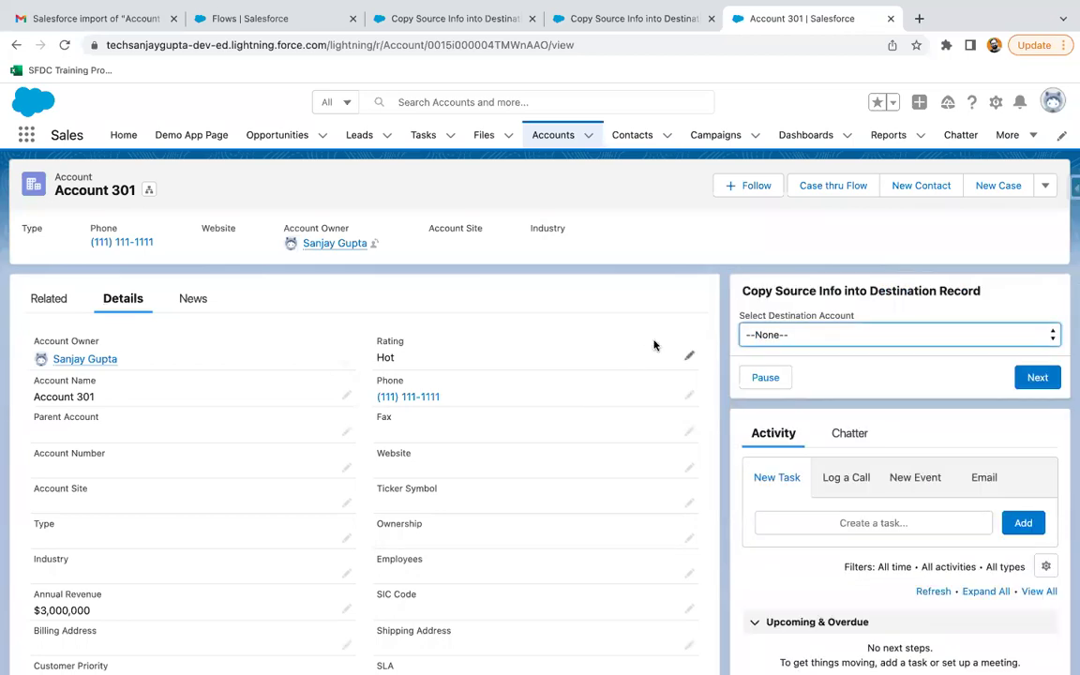
# Step: Open the Pyramid Construction Inc. record from the accounts list and check its Rating and Phone details
pyautogui.click(553, 135)
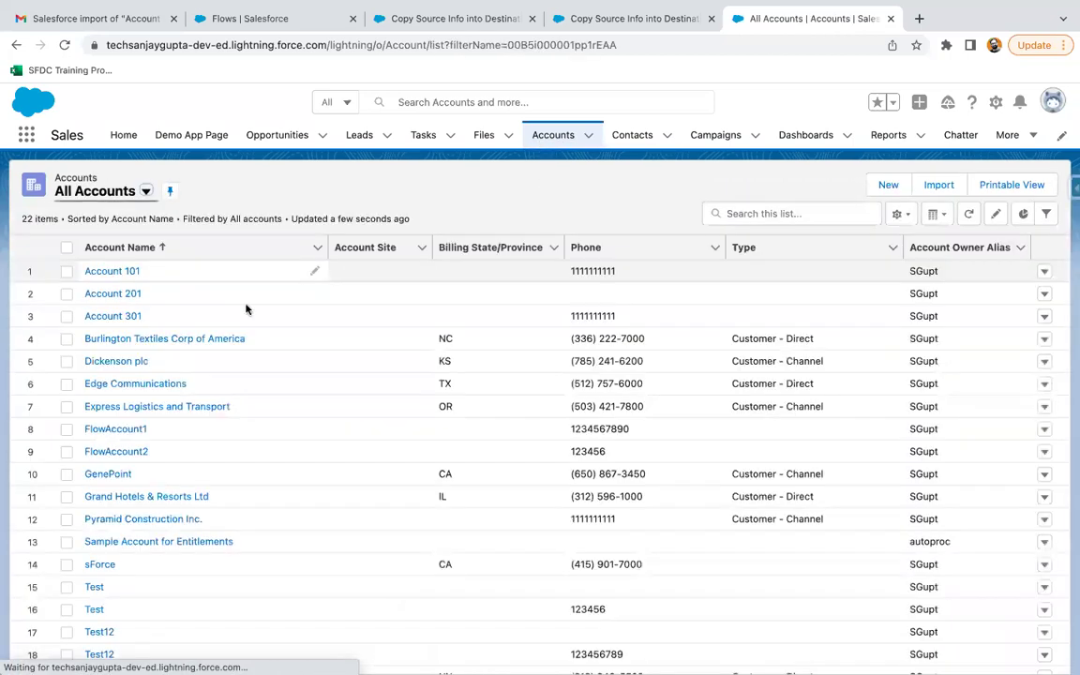
pyautogui.click(114, 519)
pyautogui.click(119, 298)
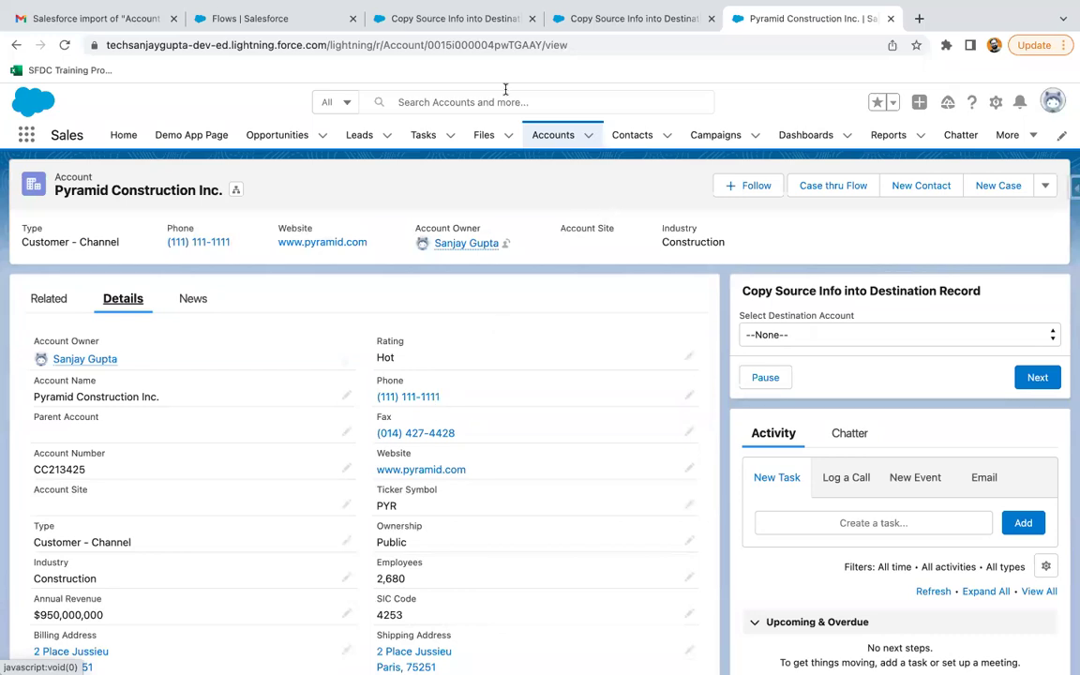
# Step: Review the flow in Flow Builder and the destination account choices on the Pyramid Construction Inc. record, leaving none selected
pyautogui.click(424, 24)
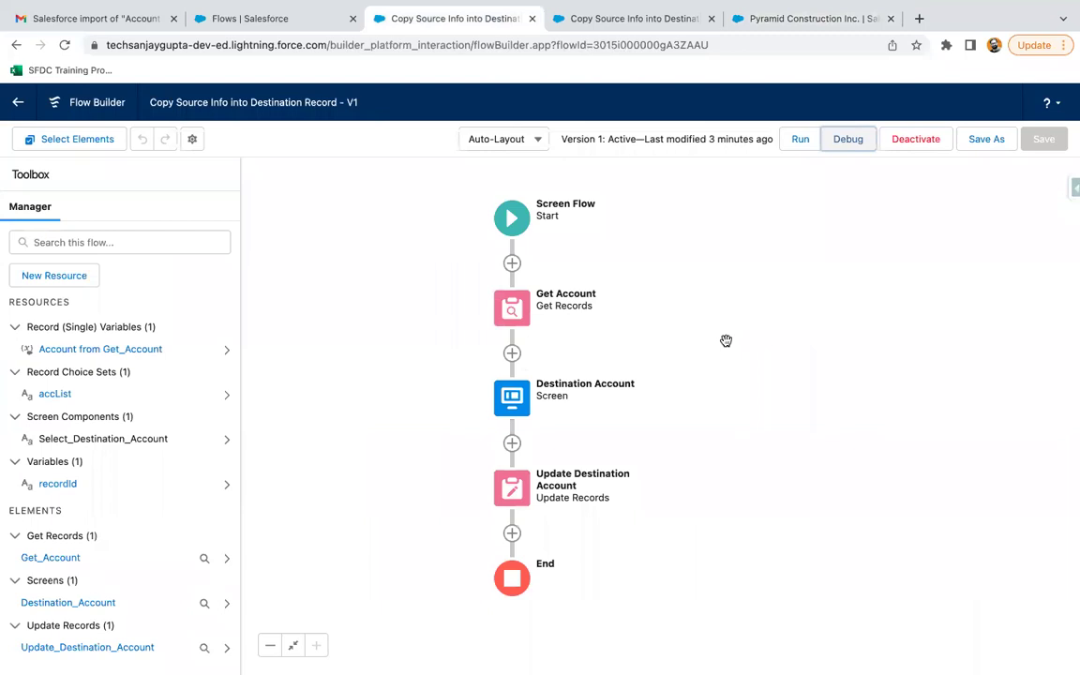
pyautogui.click(785, 20)
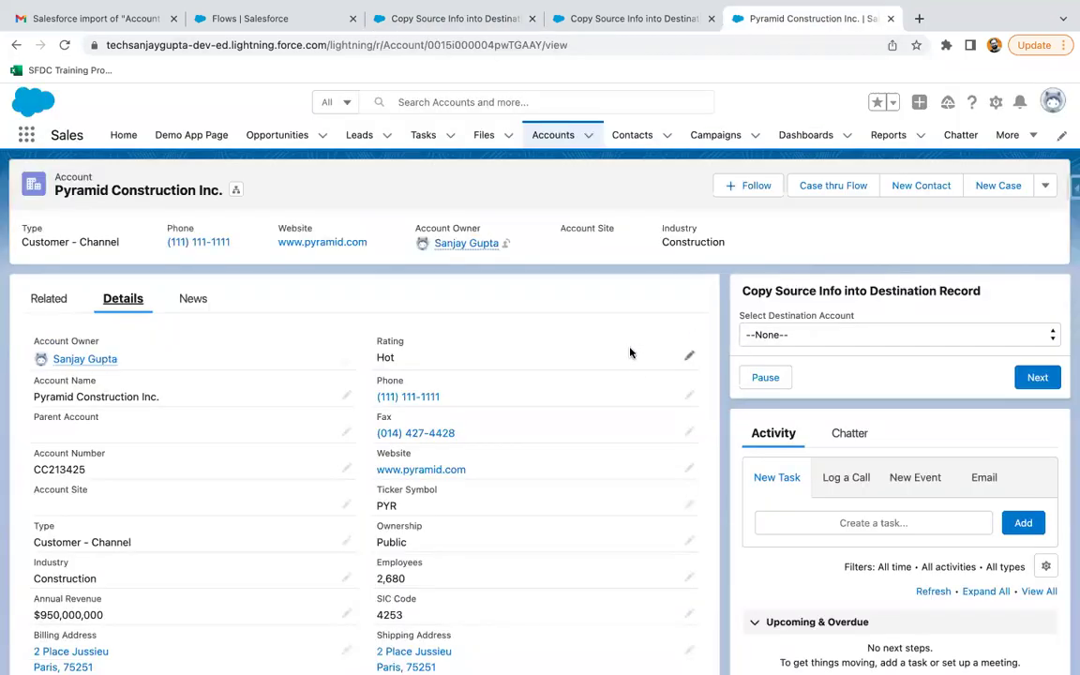
pyautogui.click(806, 335)
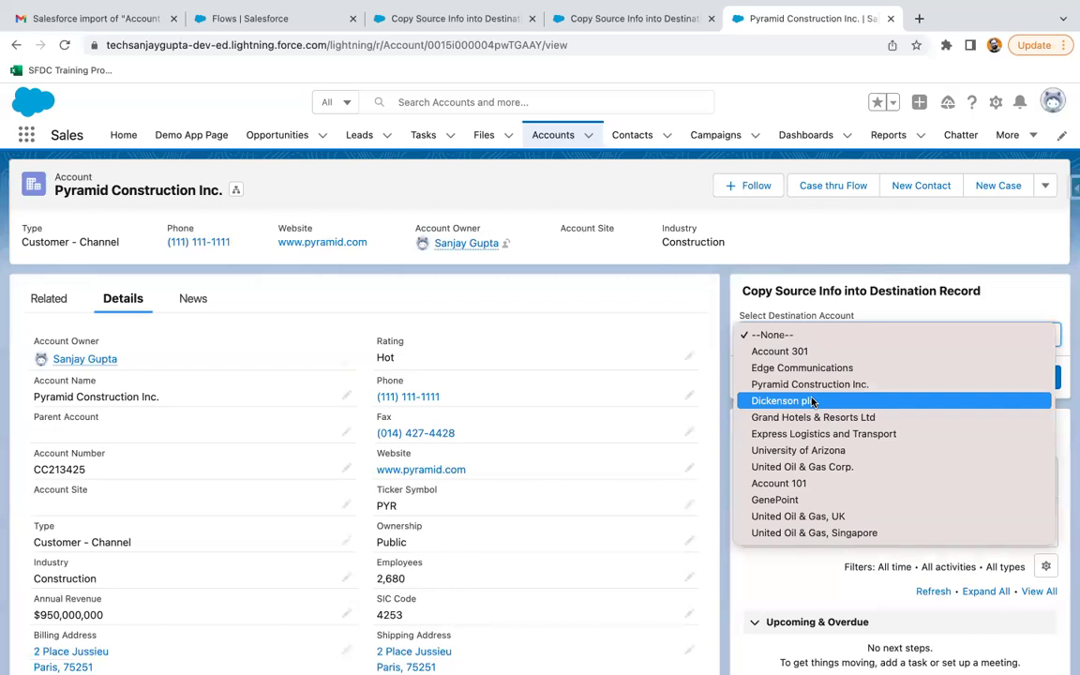
pyautogui.click(772, 233)
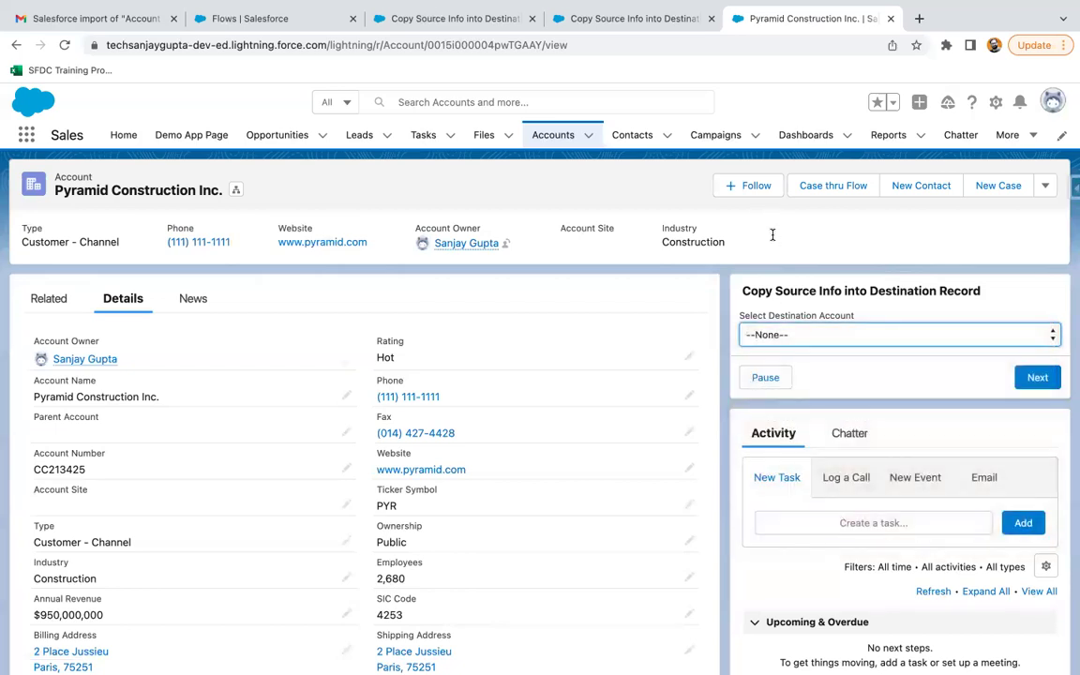
pyautogui.click(788, 336)
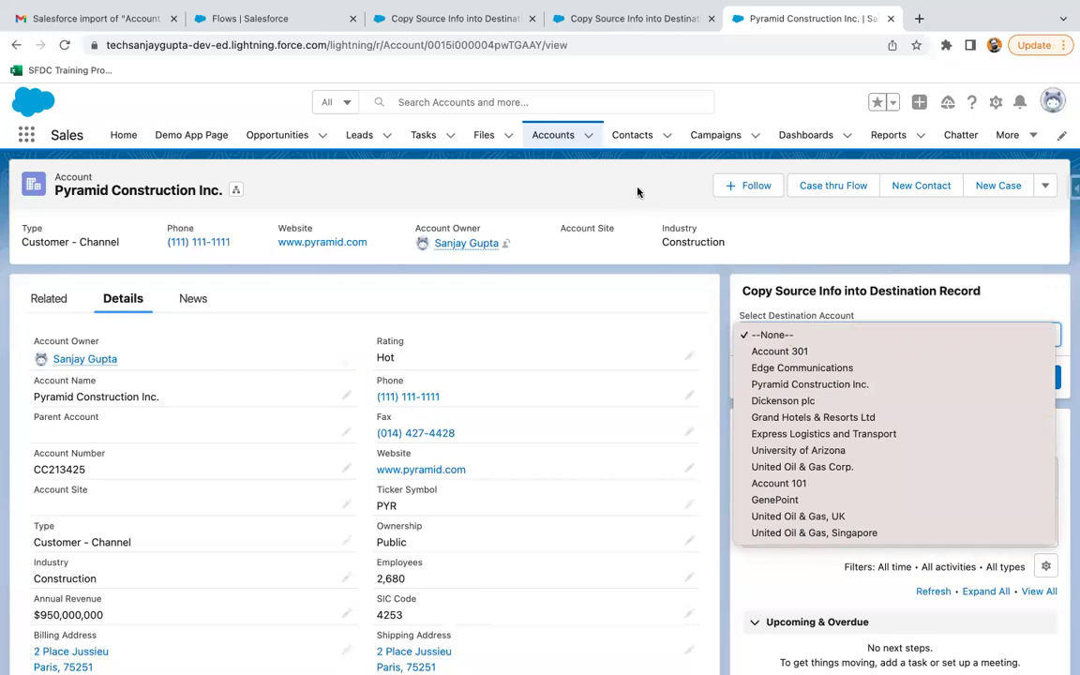
pyautogui.click(573, 167)
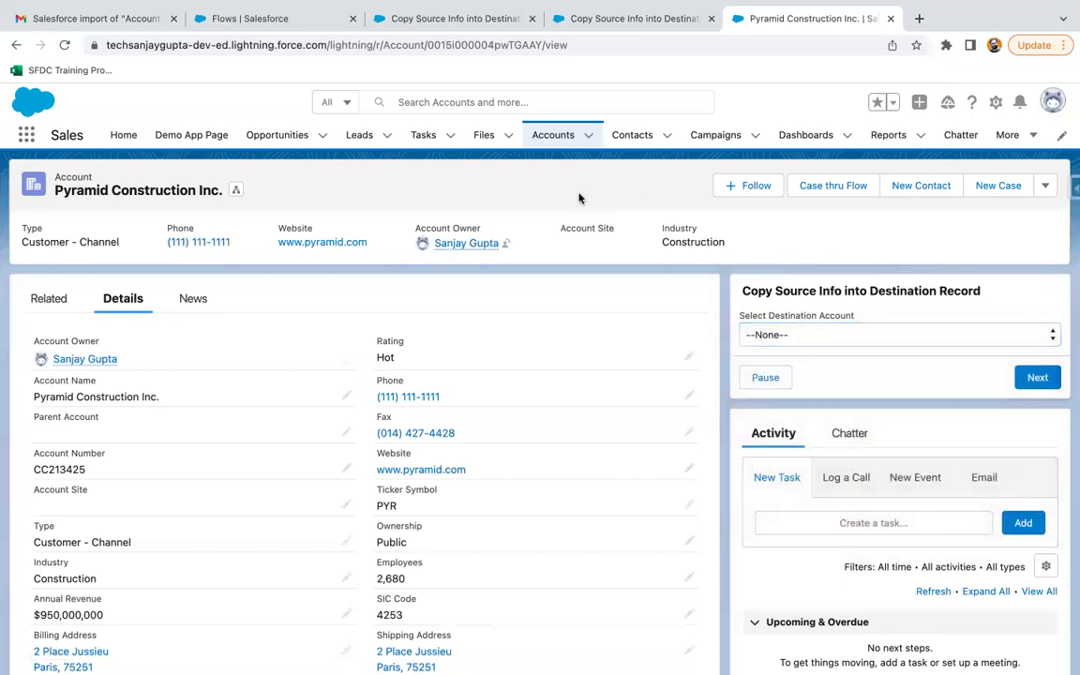